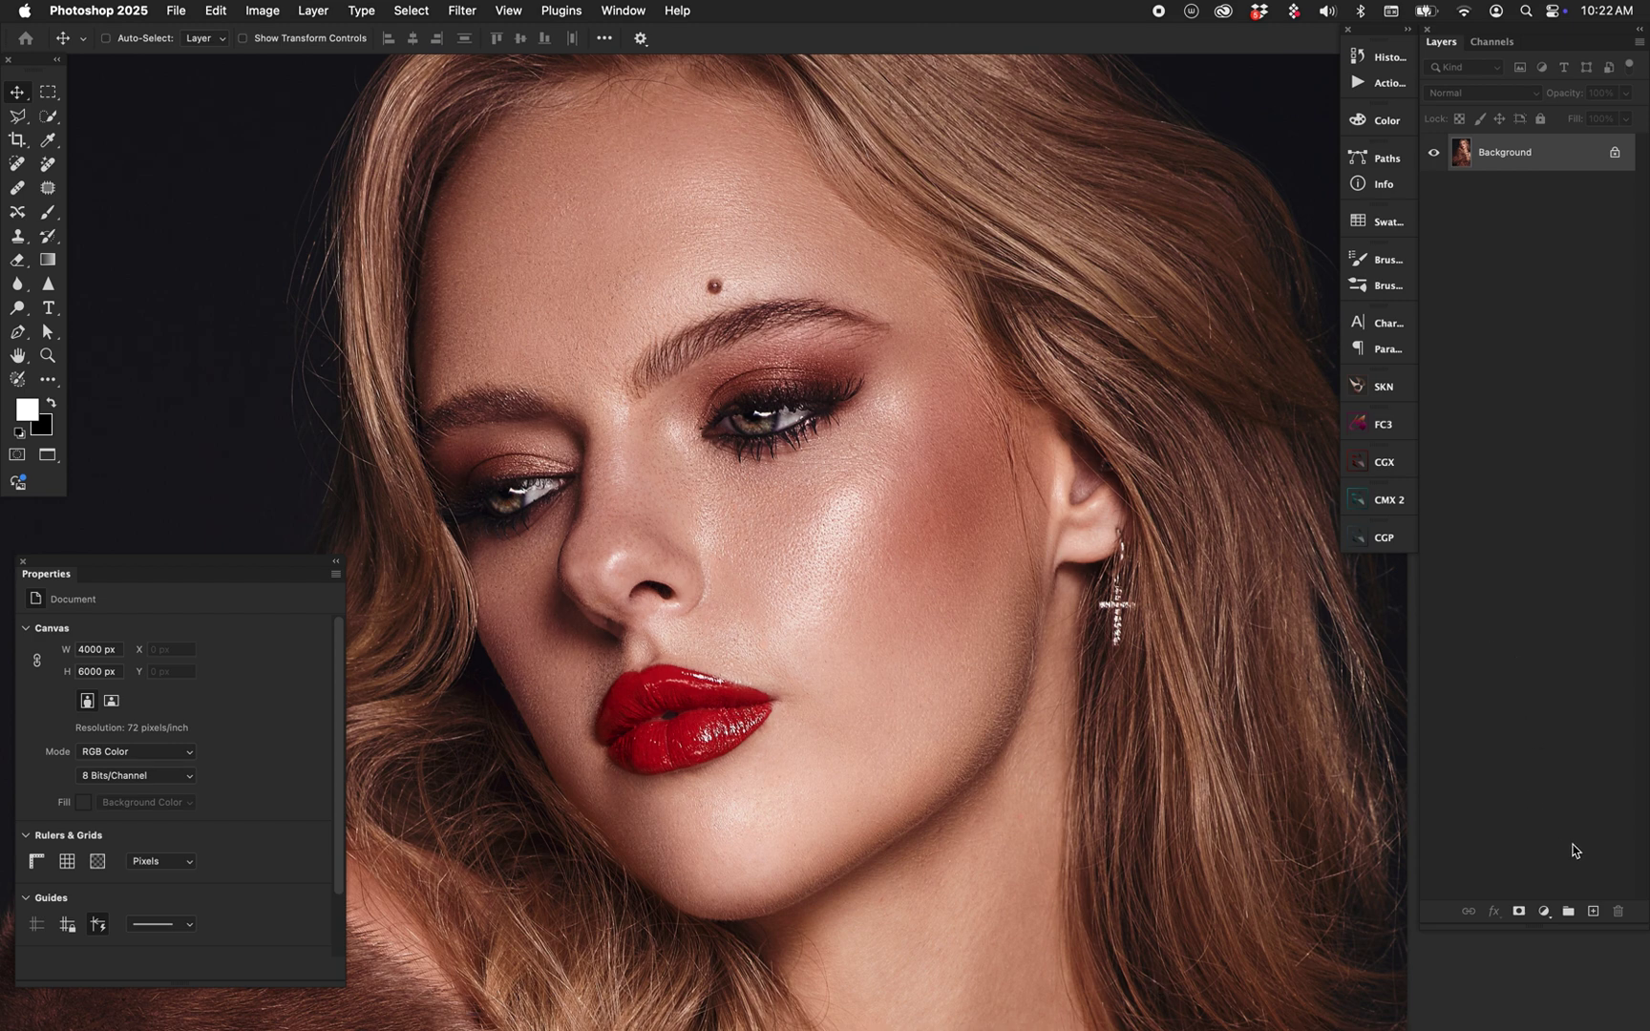
Step: Add a lowered Curves layer with inverted black mask, plus a duplicate with a raised, brightening curve
left_click(1545, 912)
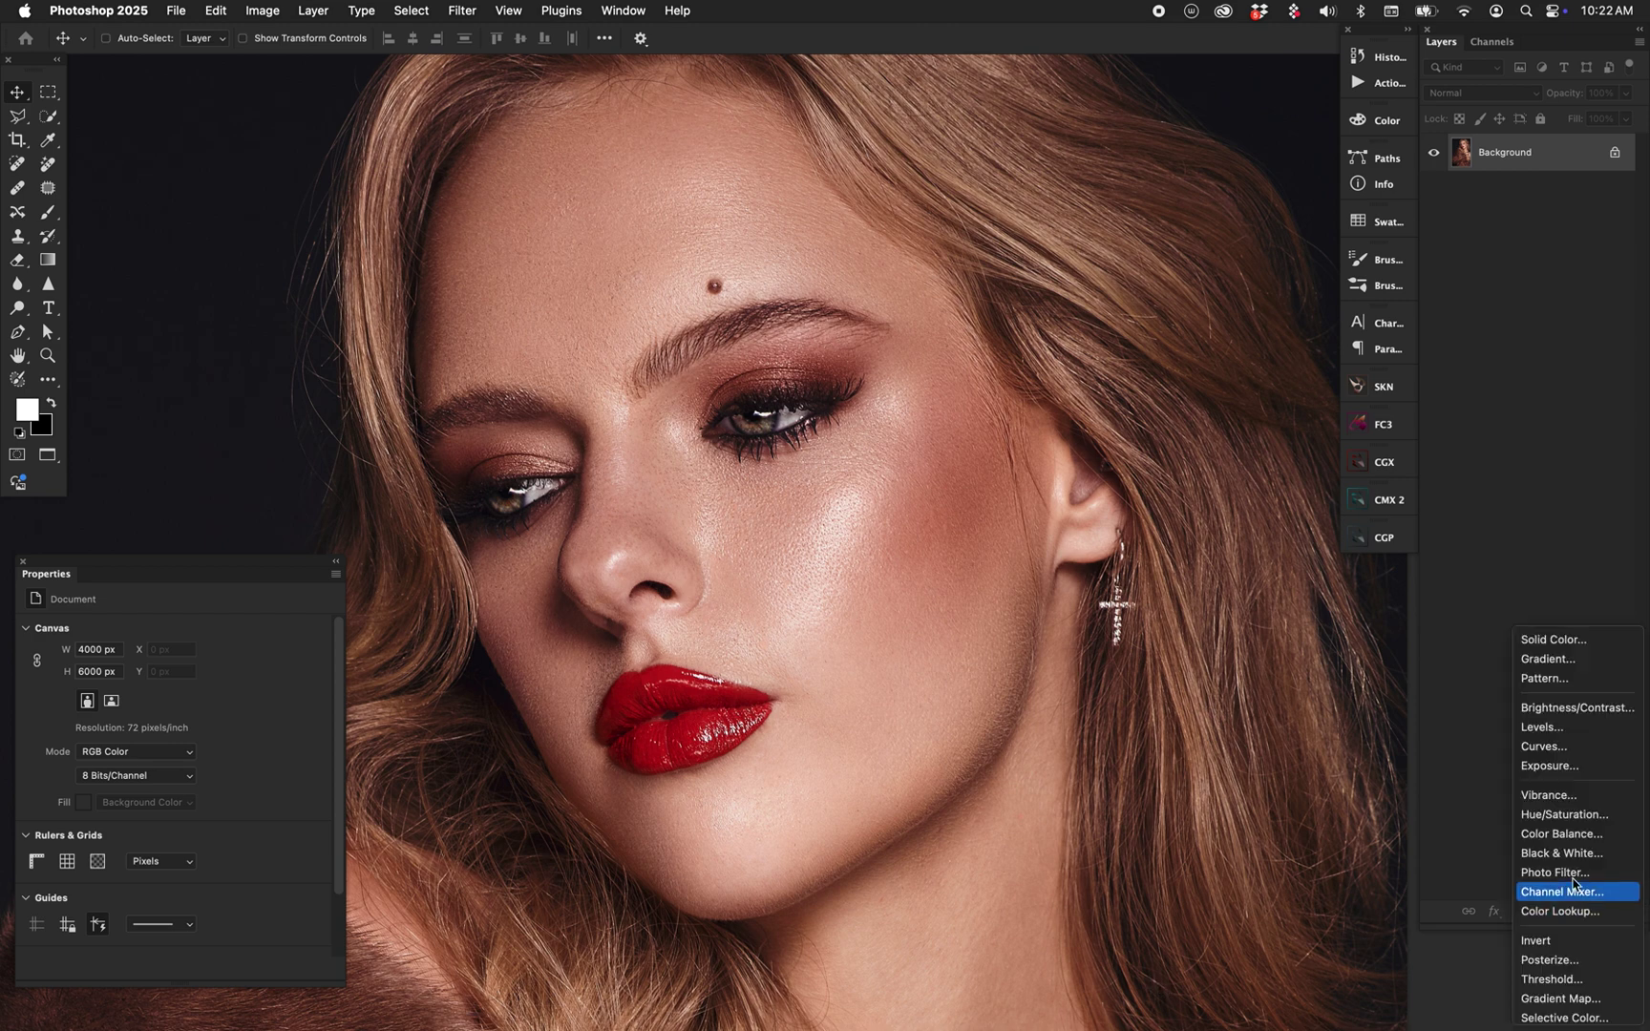
left_click(1577, 751)
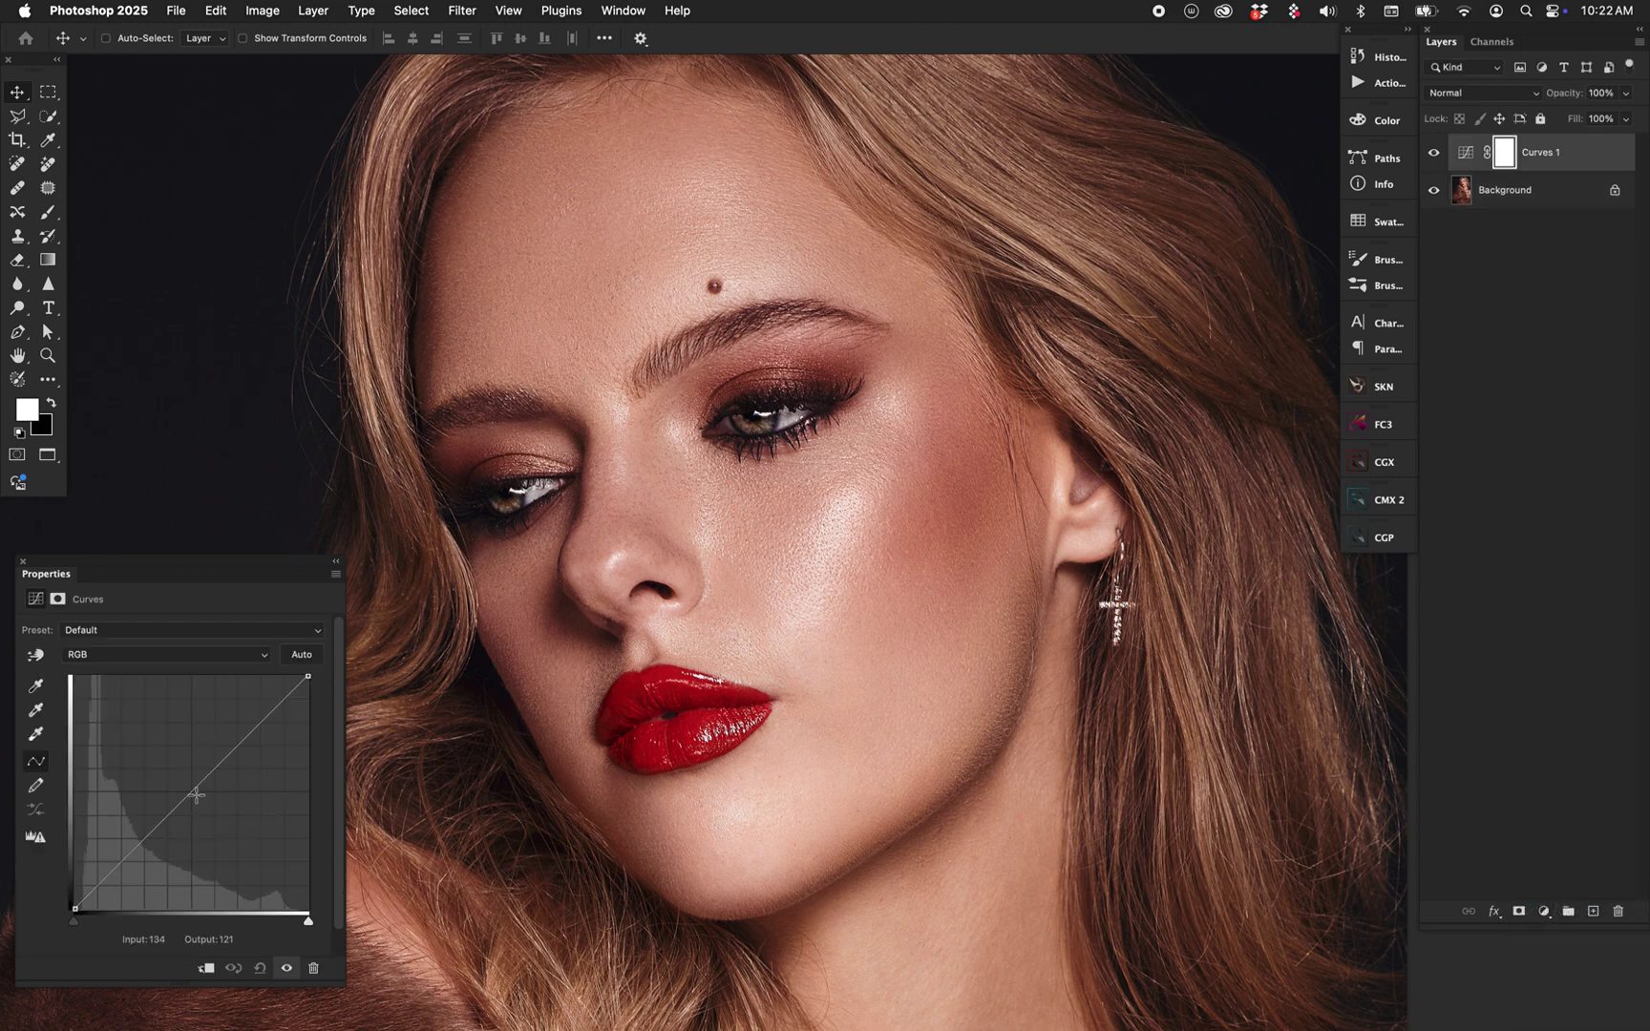
left_click_drag(218, 809, 225, 829)
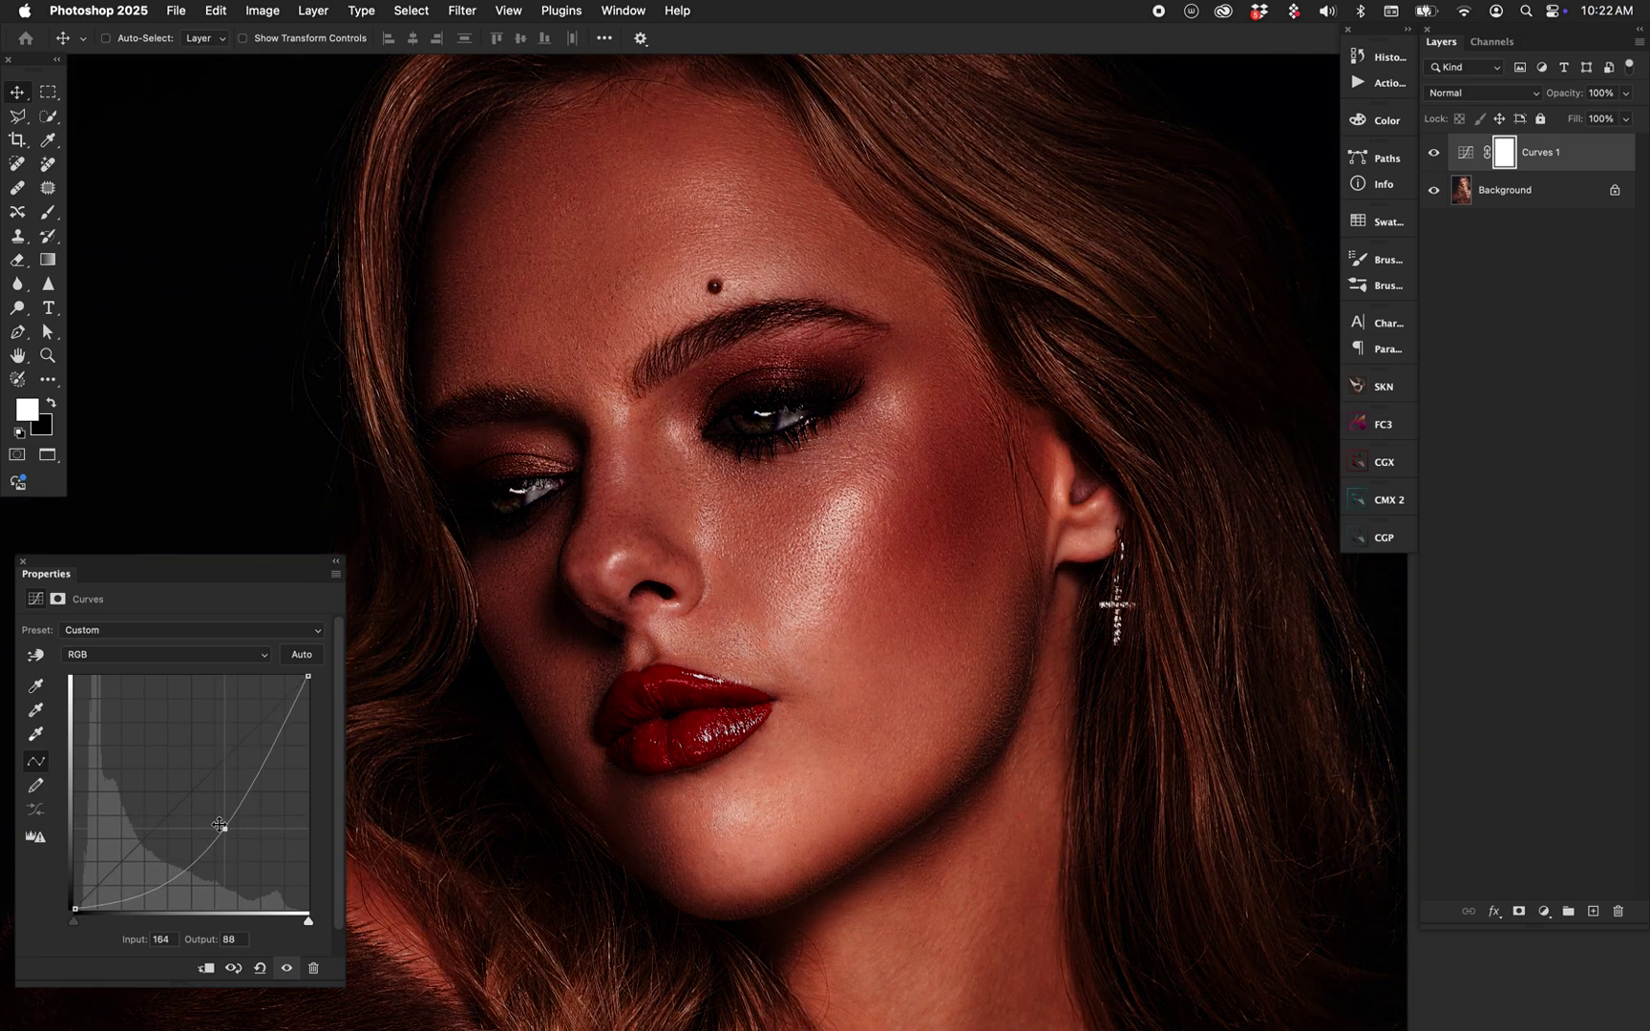
key("super+i")
key("super+j")
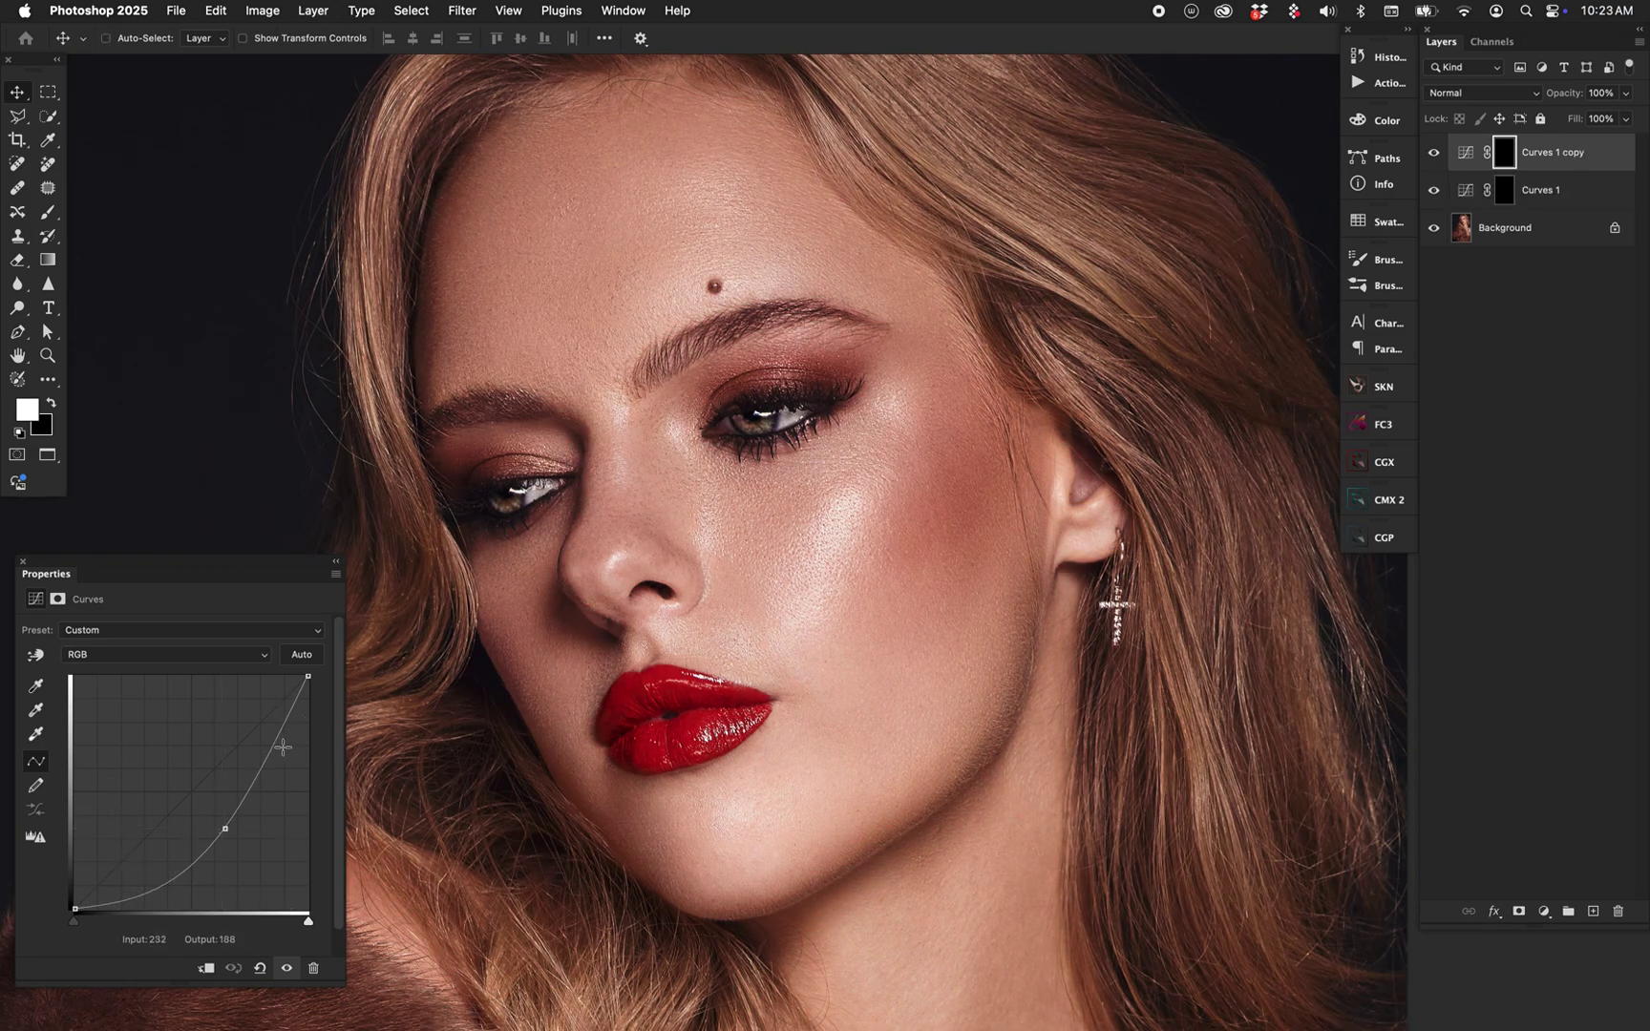
left_click_drag(225, 829, 147, 772)
Step: Paint white highlights on the copy's mask along the cheek, nose bridge and forehead
key("b")
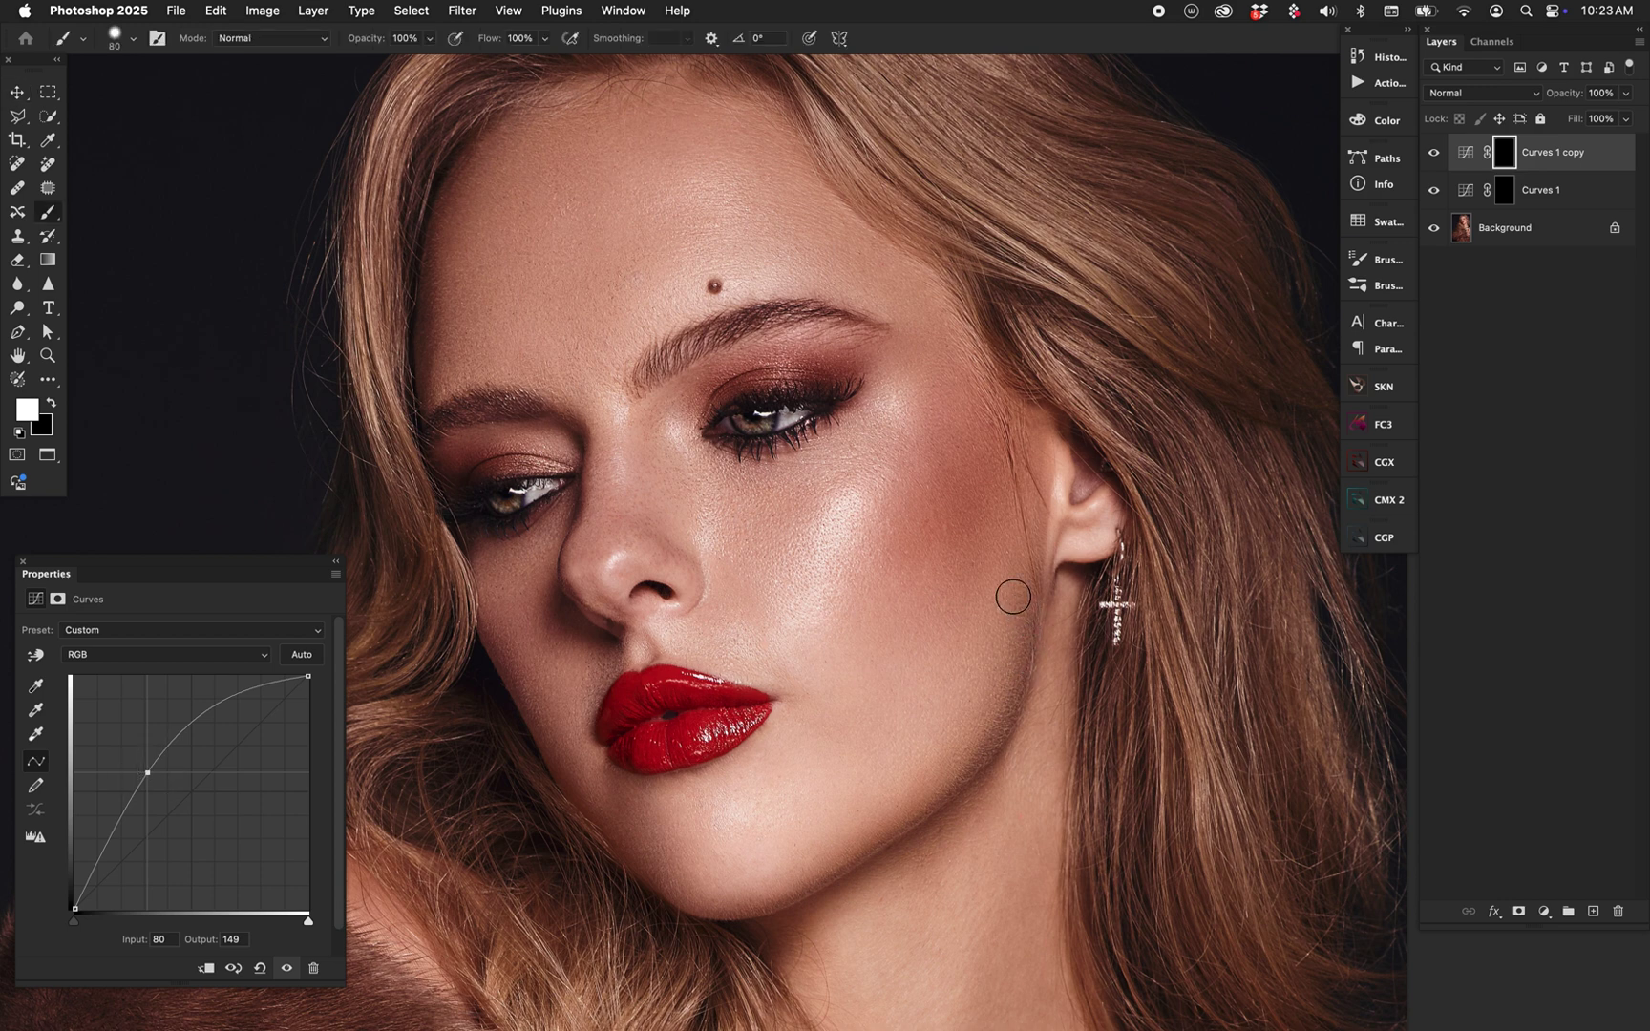
key("bracketleft")
key("bracketleft")
key("bracketright")
key("bracketright")
key("bracketright")
left_click_drag(886, 449, 812, 584)
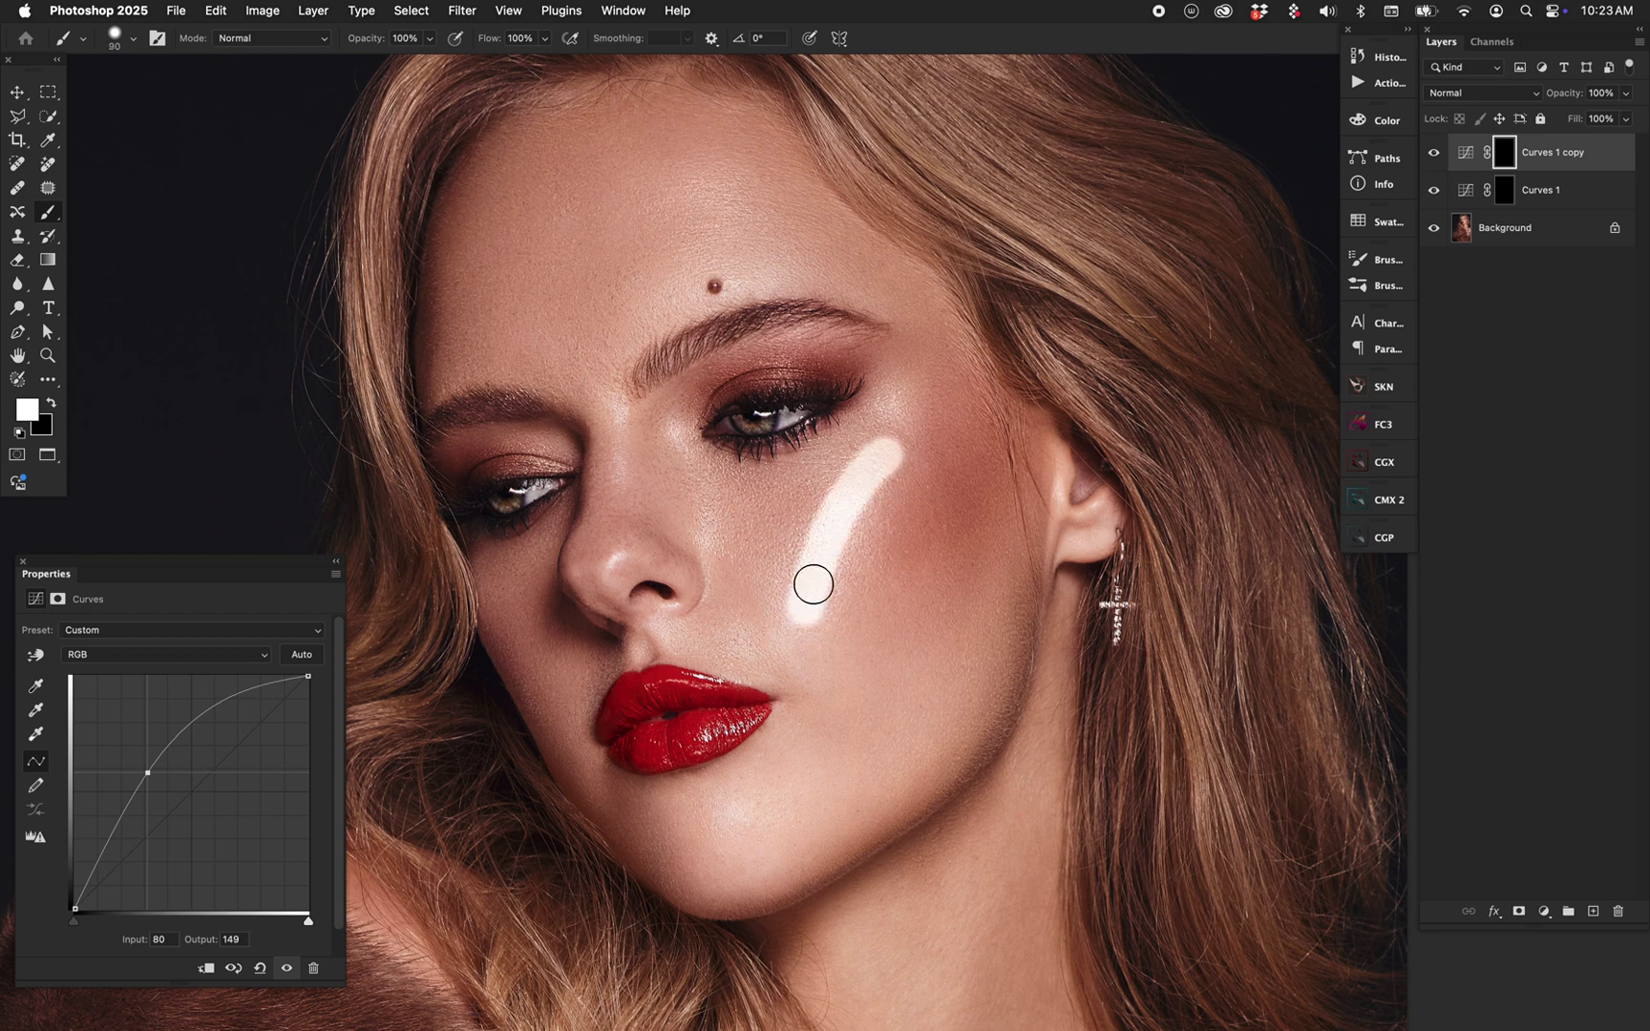
key("bracketleft")
left_click_drag(608, 378, 616, 556)
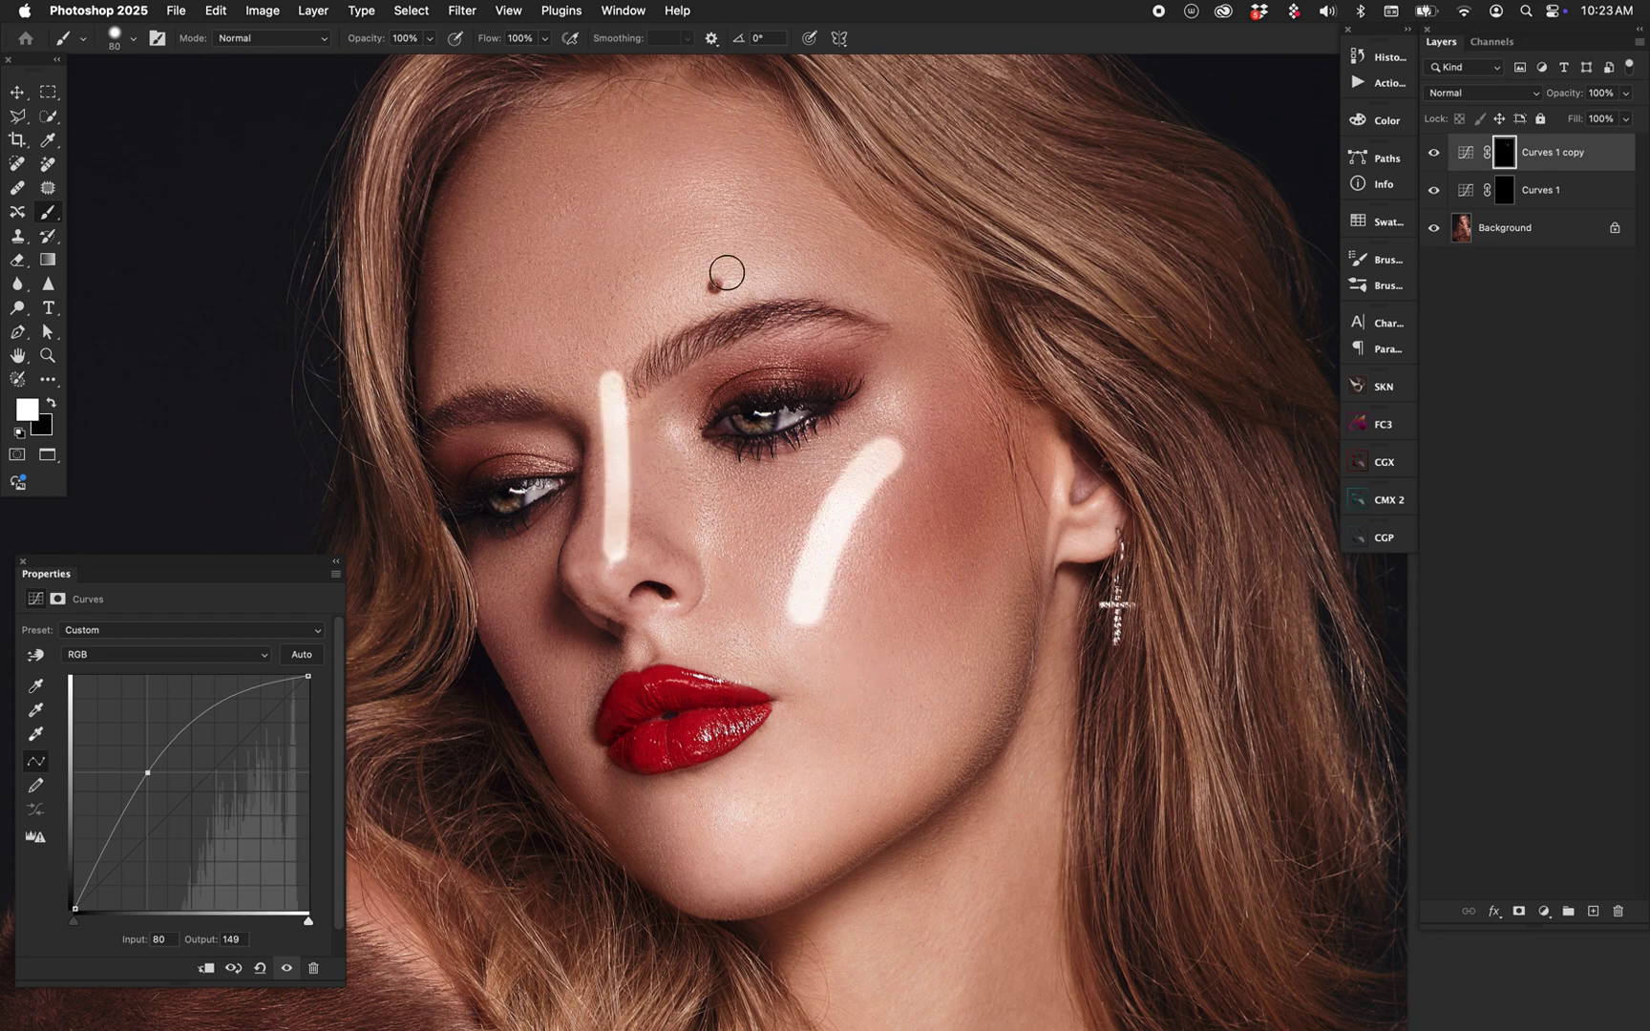
key("bracketleft")
key("bracketleft")
left_click_drag(666, 194, 737, 175)
left_click_drag(680, 229, 764, 202)
left_click_drag(658, 292, 817, 248)
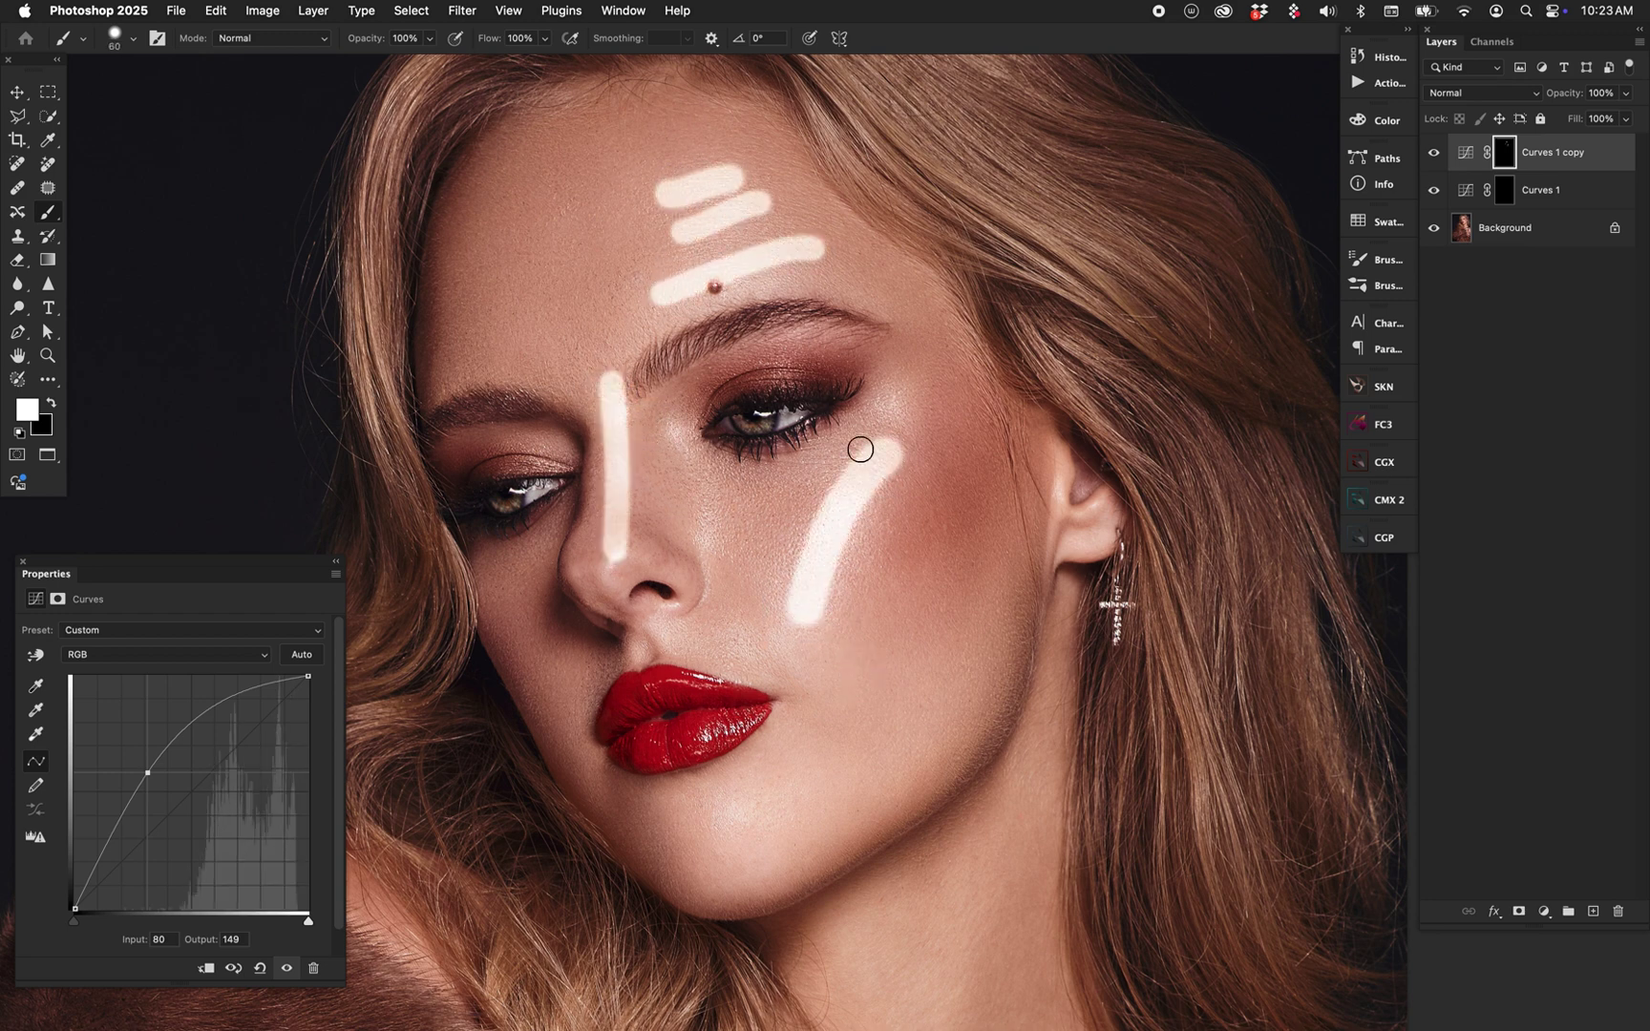
Step: Add highlights on chin, jawline, upper lip, under-eye and eye corner, then feather to 146.9 px
key("bracketright")
key("bracketright")
key("bracketright")
key("bracketright")
mouse_move(725, 830)
left_mouse_down()
mouse_move(726, 806)
mouse_move(899, 734)
left_mouse_up()
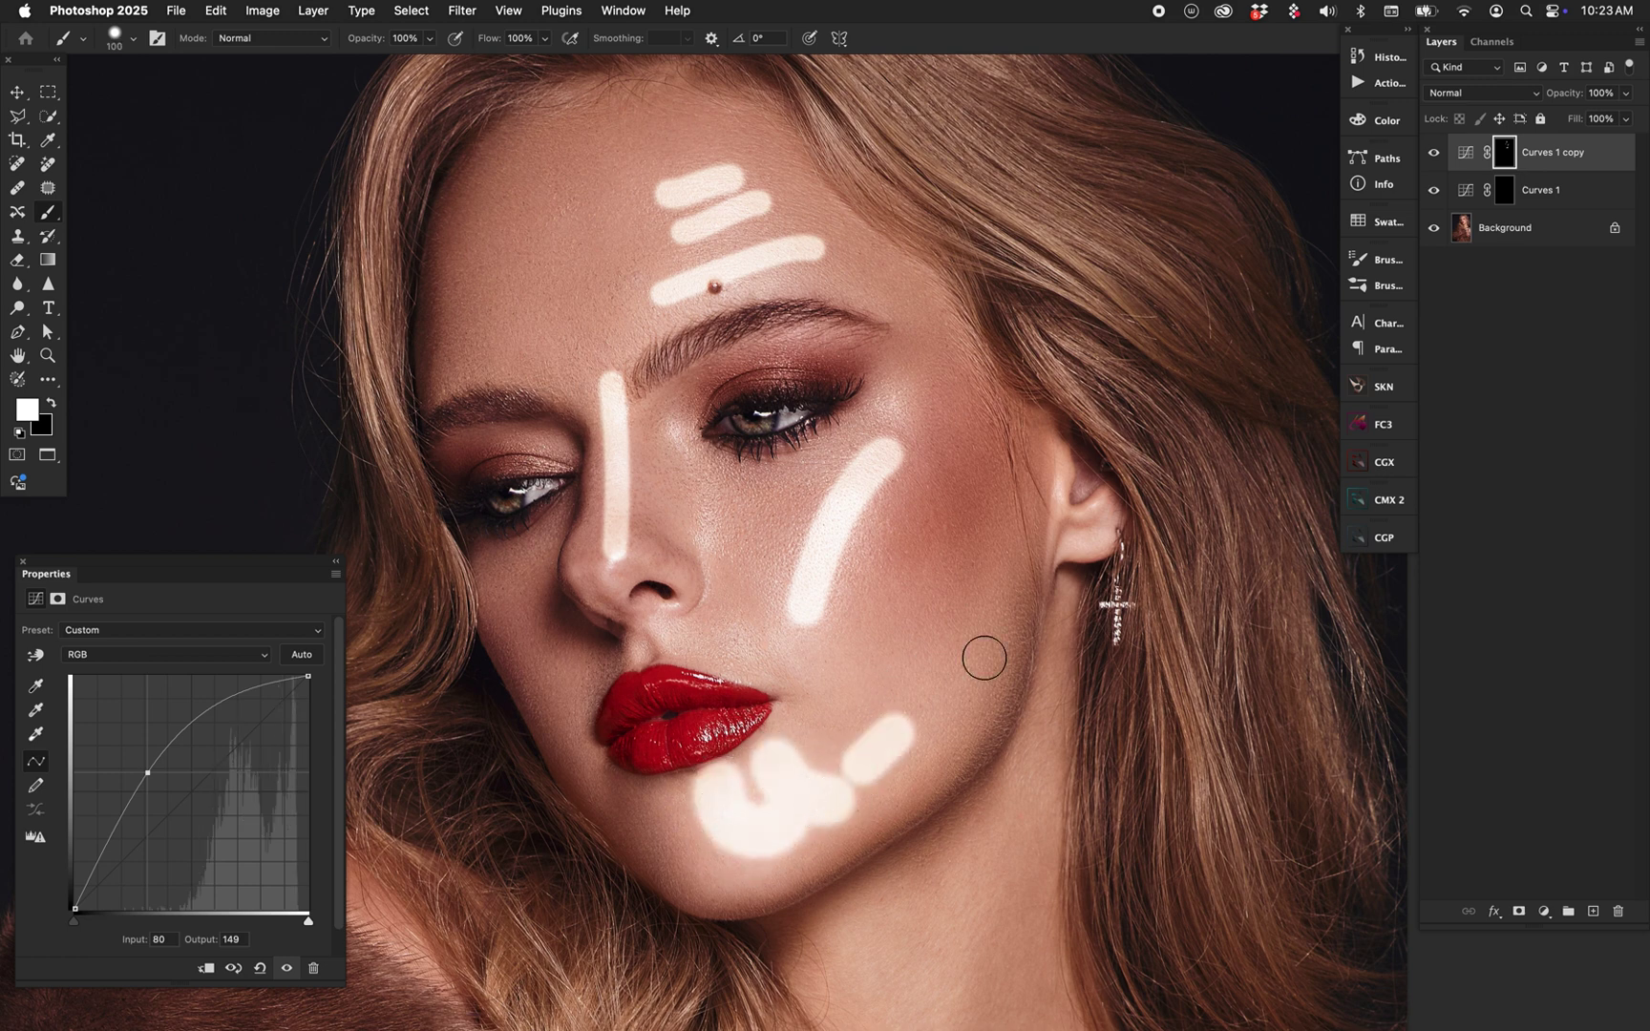
left_click_drag(984, 658, 857, 764)
key("bracketleft")
left_click_drag(718, 655, 765, 635)
left_click_drag(679, 435, 711, 553)
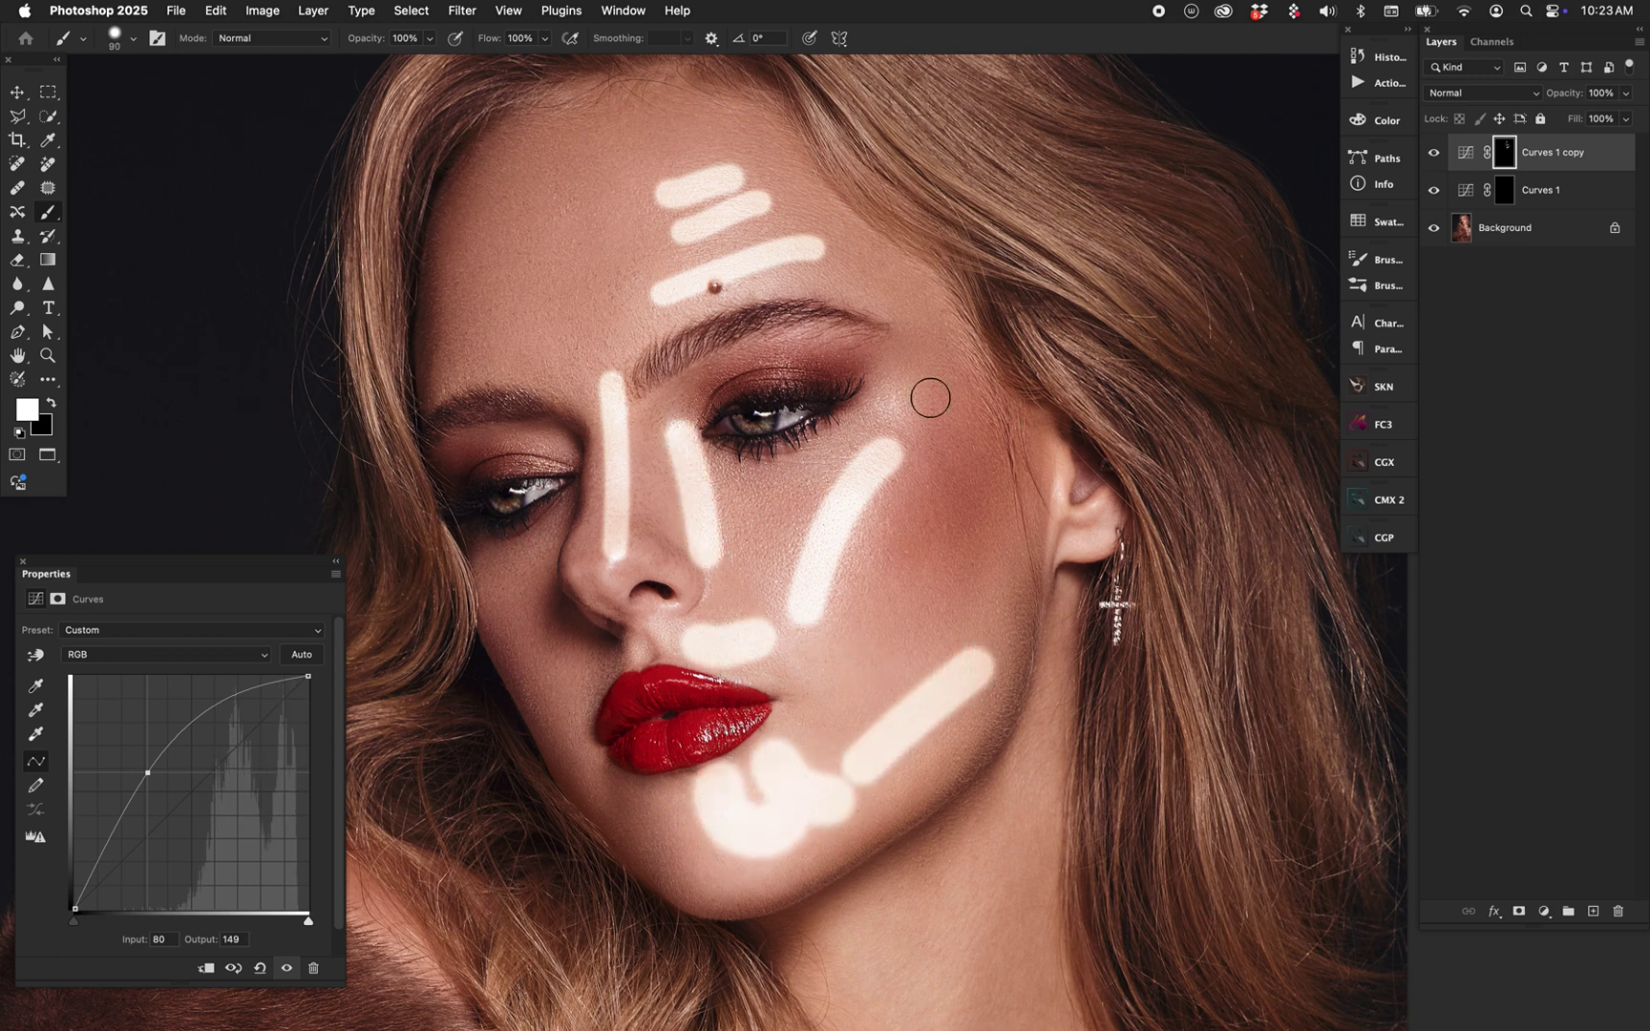
left_click(900, 402)
left_click_drag(671, 293, 623, 310)
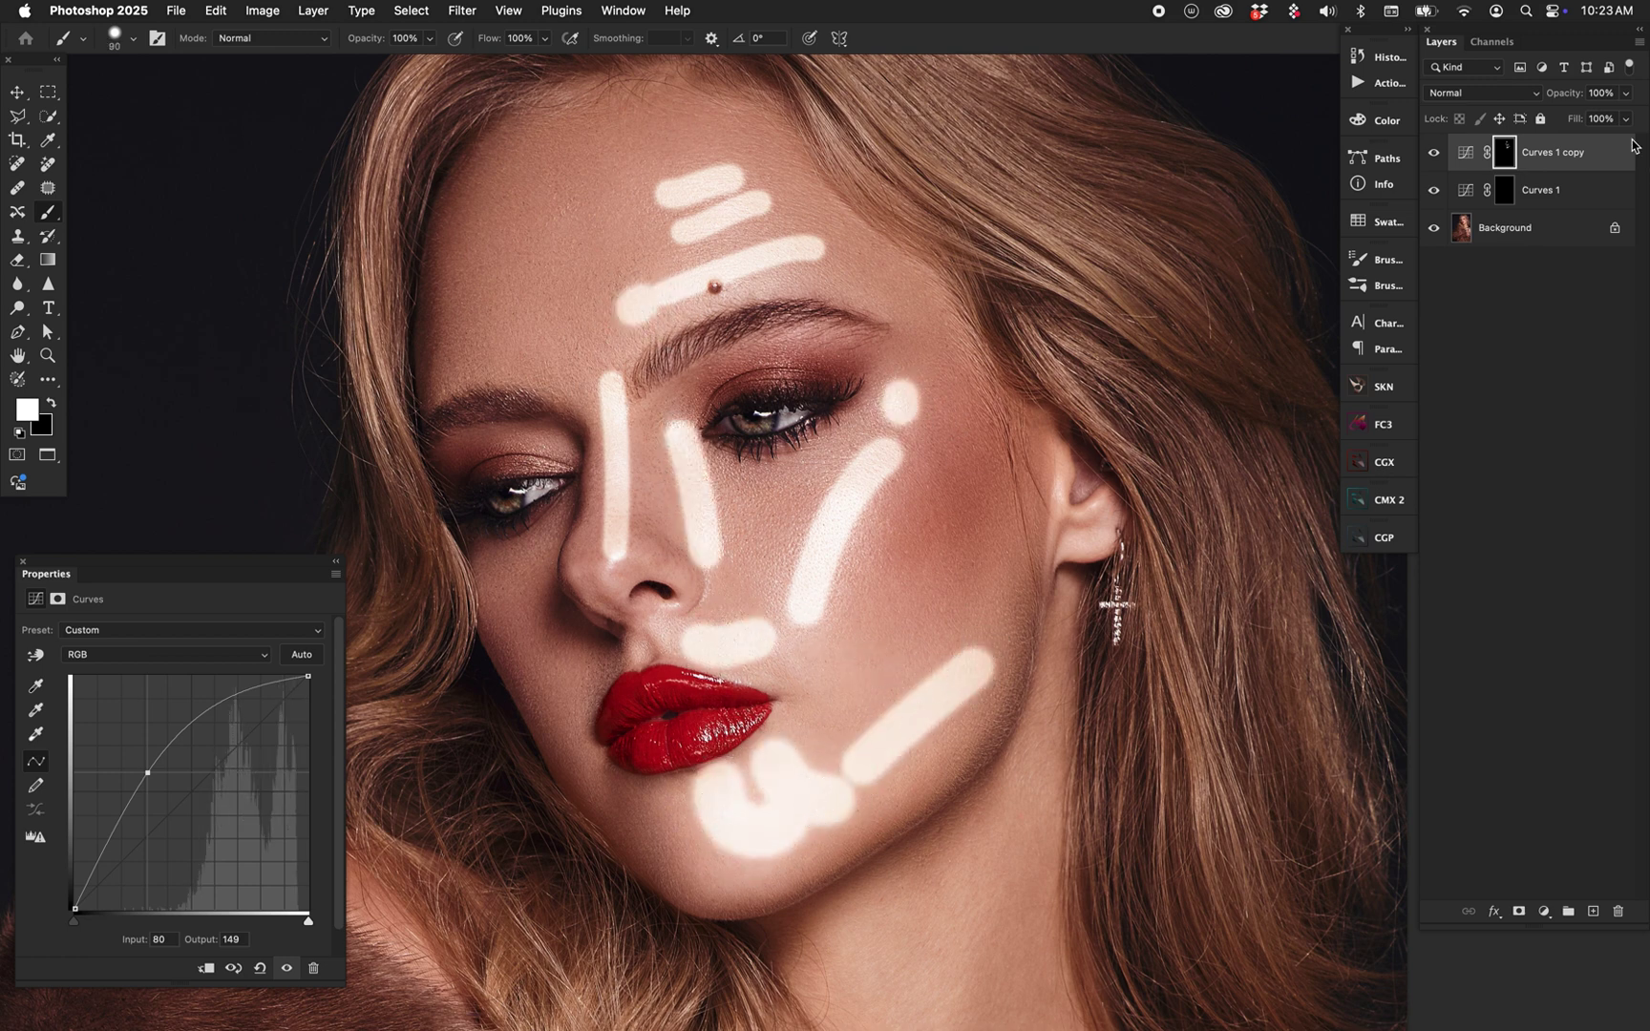
left_click(1504, 157)
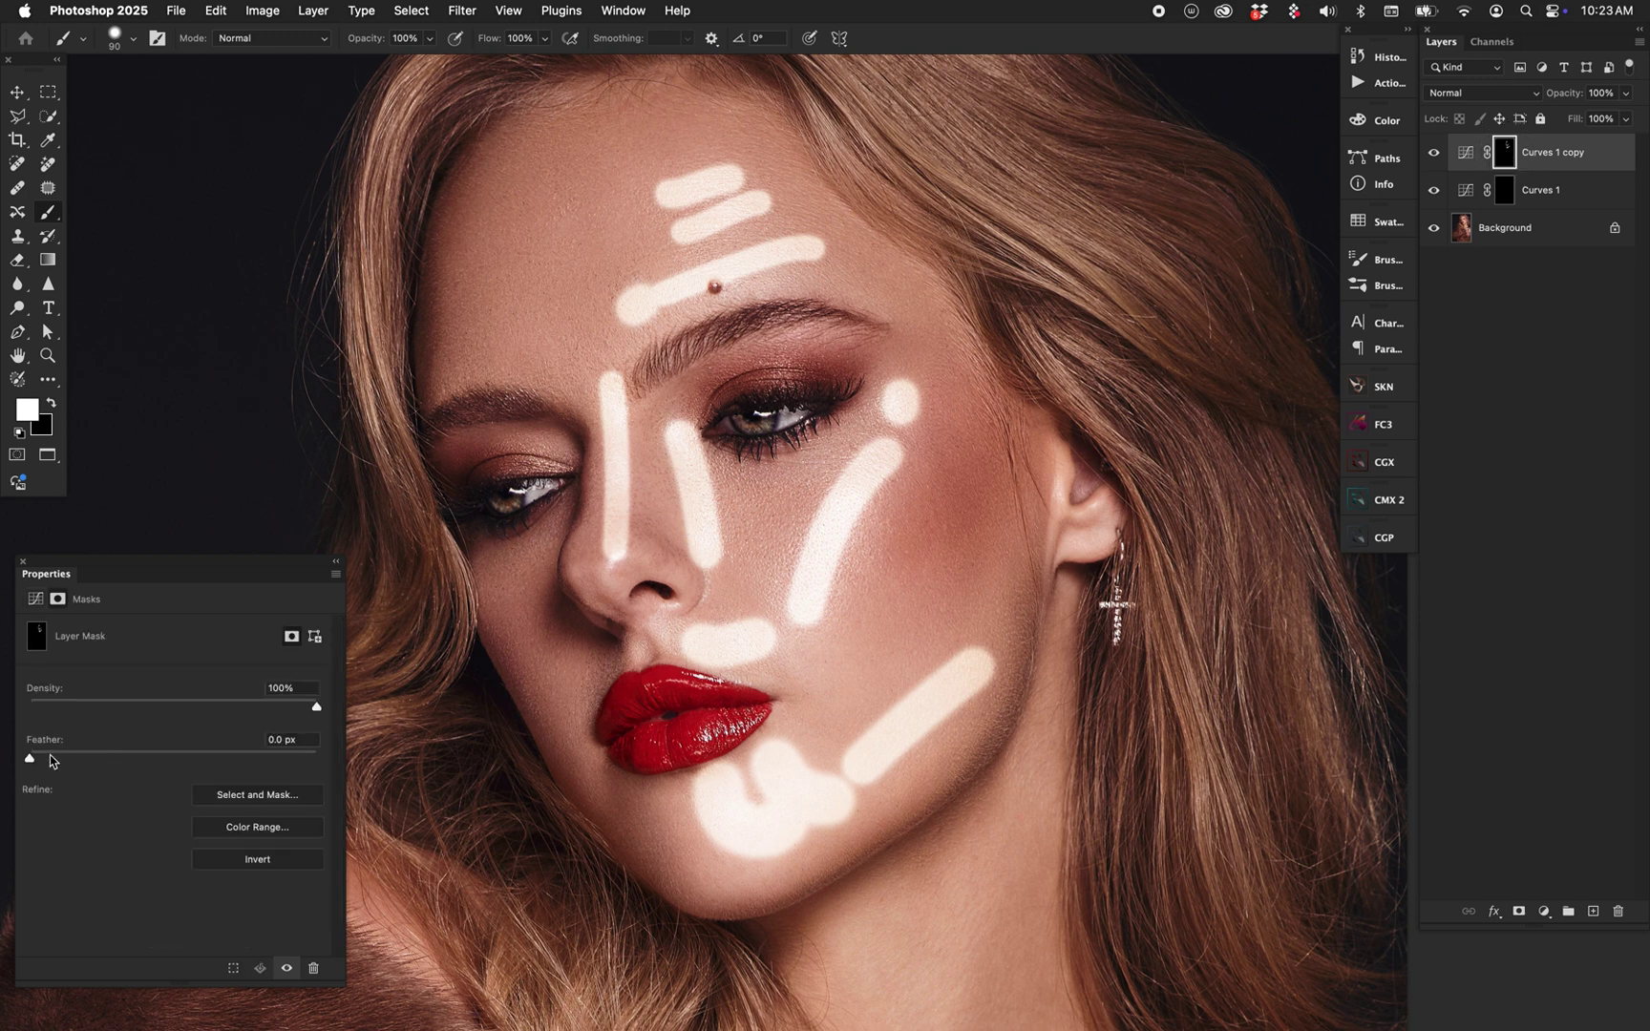
left_click_drag(125, 754, 238, 759)
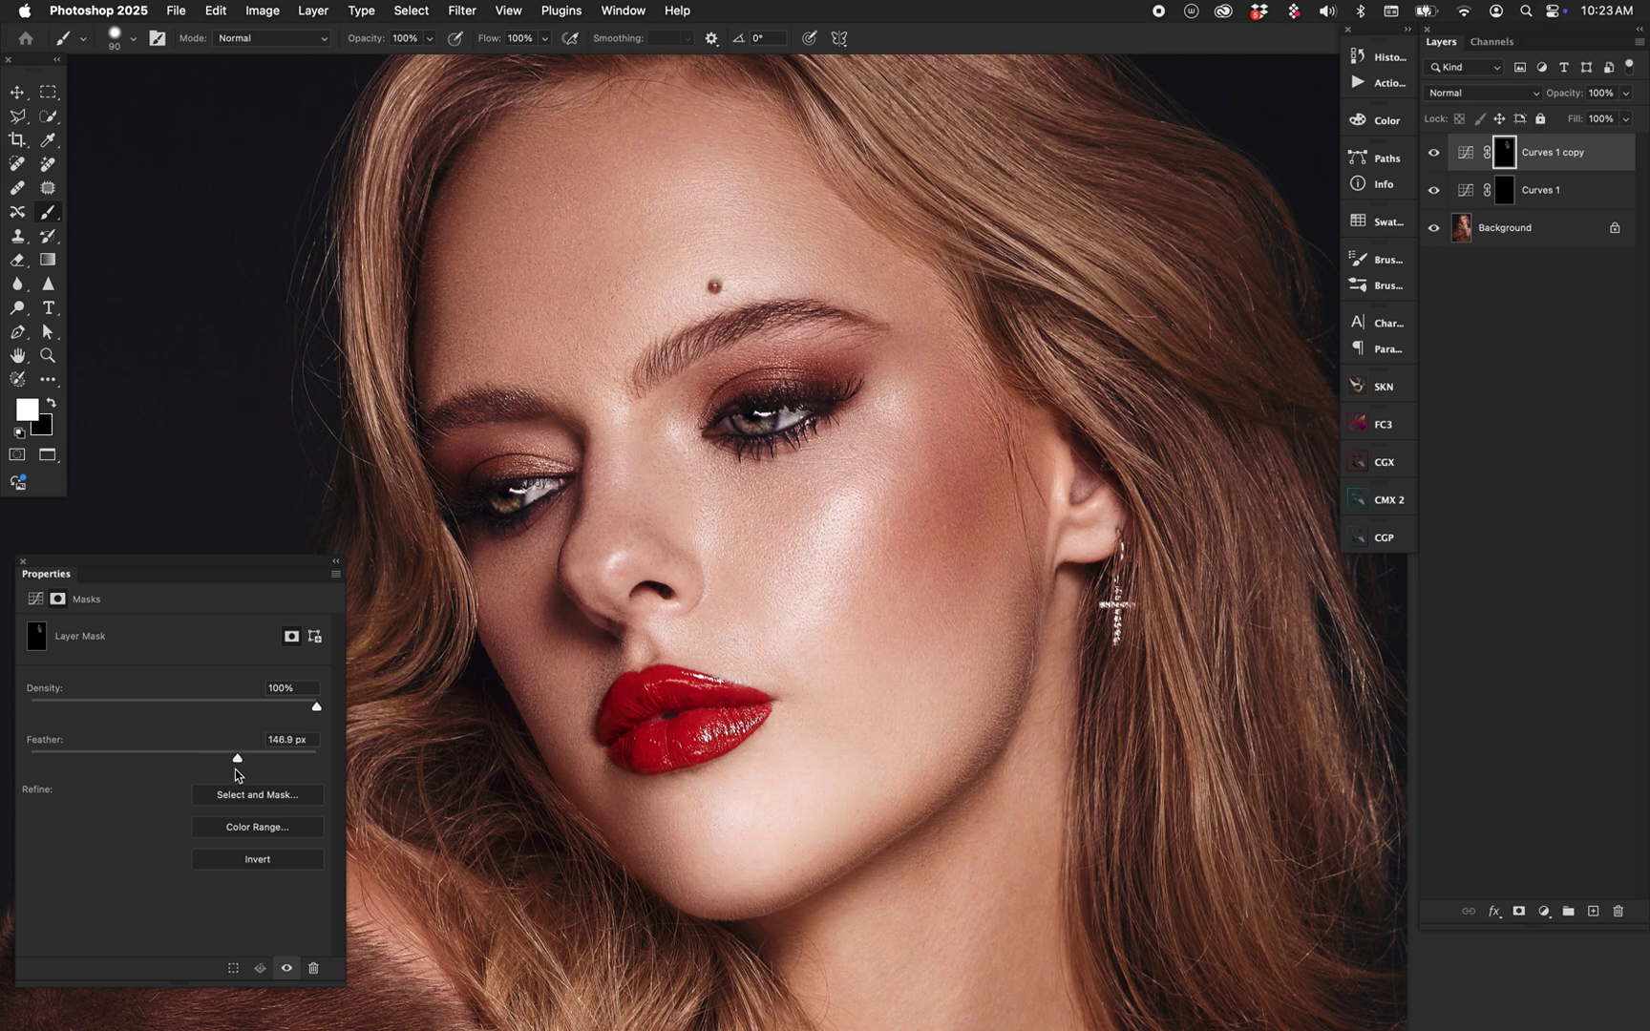
Step: Reduce the highlight mask feather to 116.6 px, comparing the highlights on and off
left_click(1445, 155)
left_click(1445, 156)
left_click_drag(236, 759, 219, 760)
left_click(1433, 152)
left_click(1433, 152)
Step: On the Curves 1 mask, paint shadows along the forehead edge, cheek side, nostril and chin
left_click(1503, 195)
key("bracketright")
key("bracketright")
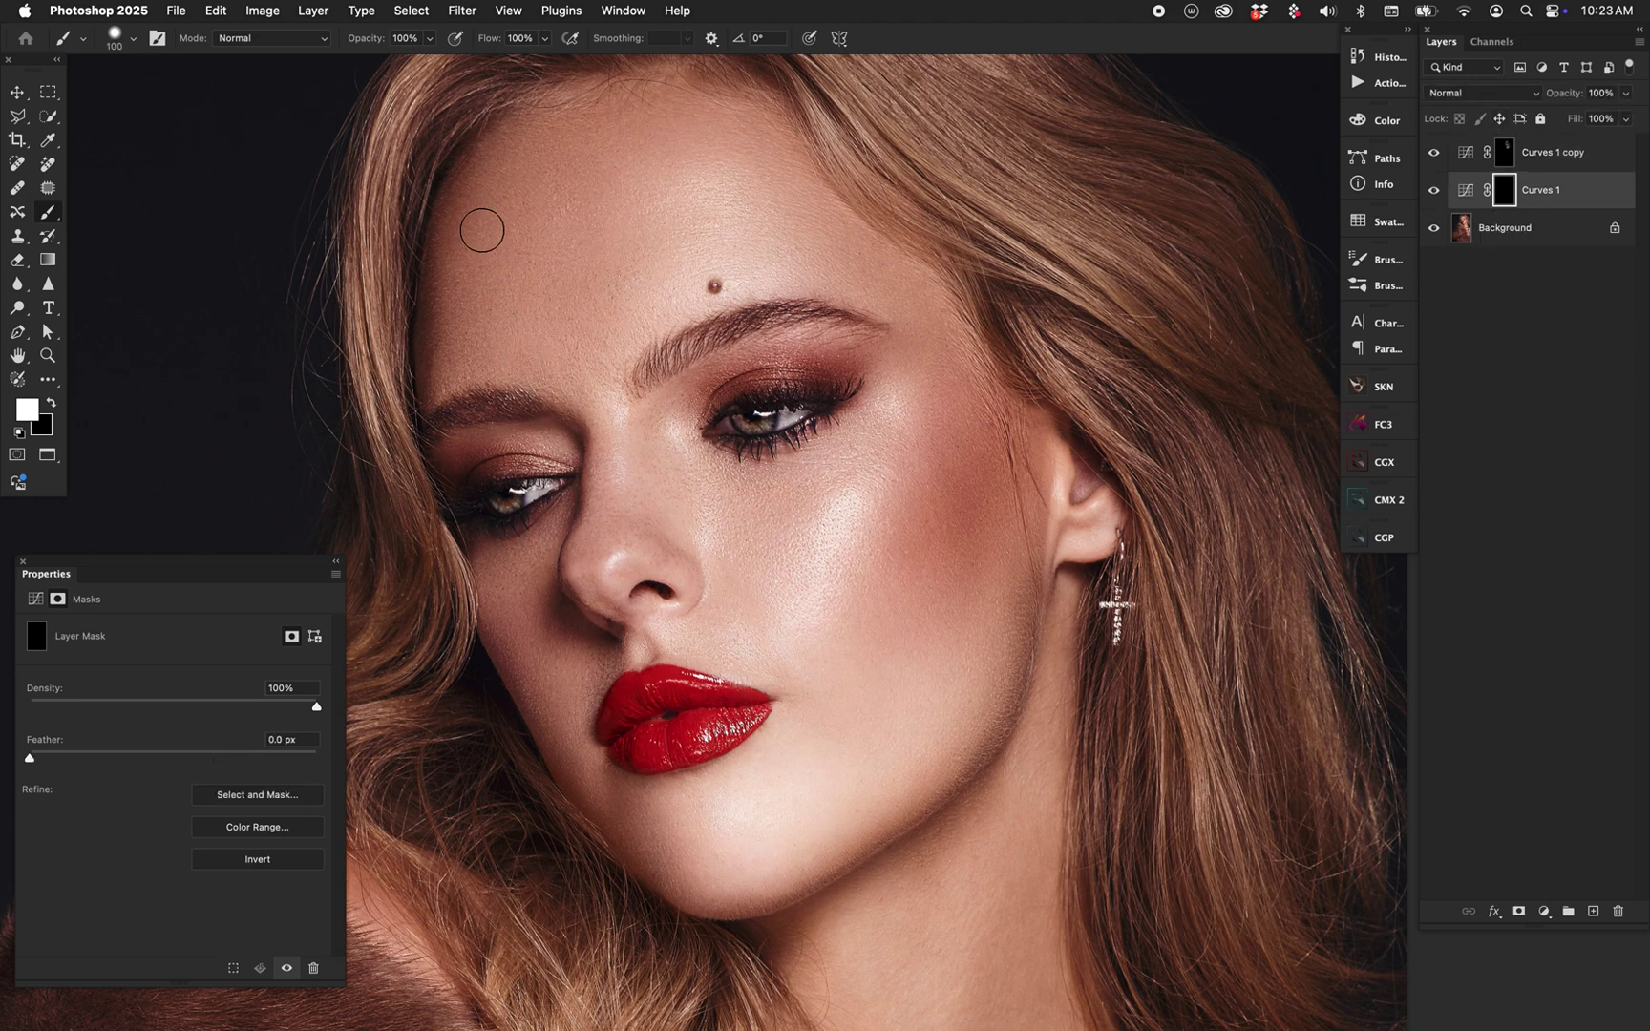
left_click_drag(464, 166, 434, 416)
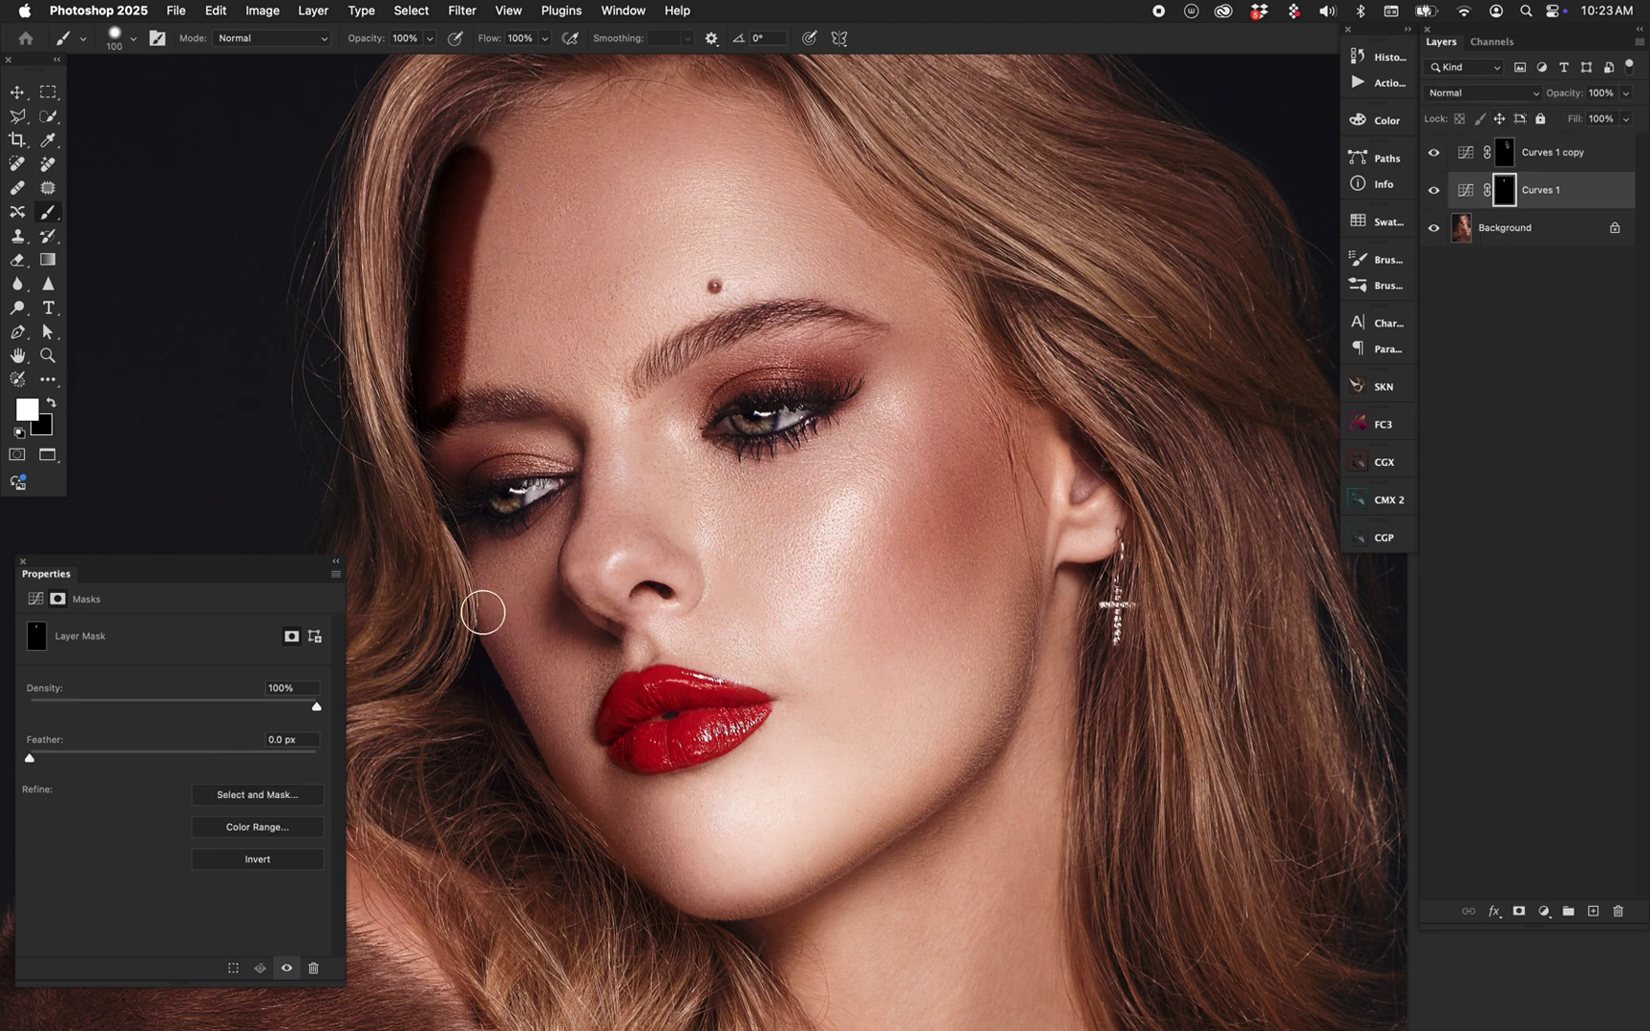
key("bracketleft")
key("bracketleft")
left_click_drag(479, 607, 551, 766)
left_click_drag(569, 626, 590, 646)
left_click_drag(616, 783, 655, 853)
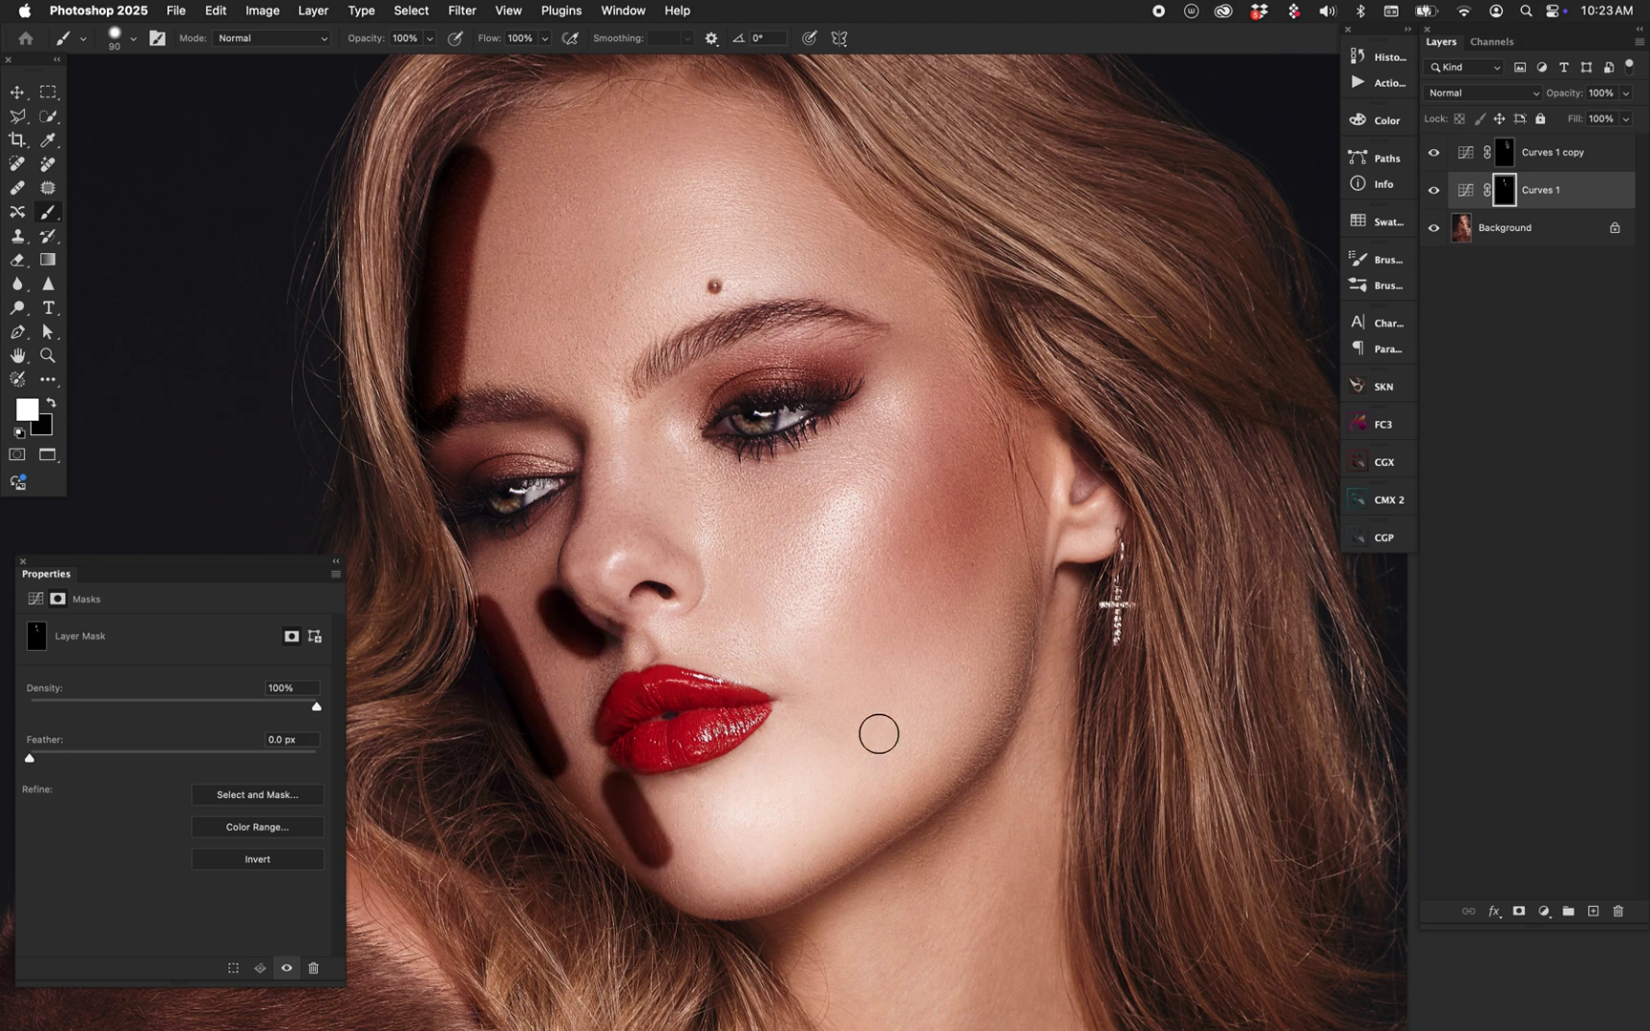
Step: Paint three diagonal cheek shadows plus shadows on the upper eyelid and nose bridge
key("bracketright")
key("bracketright")
key("bracketright")
key("bracketright")
key("bracketleft")
key("bracketleft")
key("bracketleft")
key("bracketleft")
key("bracketleft")
key("bracketleft")
left_click_drag(891, 506, 991, 415)
left_click_drag(890, 573, 981, 487)
left_click_drag(914, 611, 1024, 492)
key("bracketright")
left_click_drag(695, 391, 812, 361)
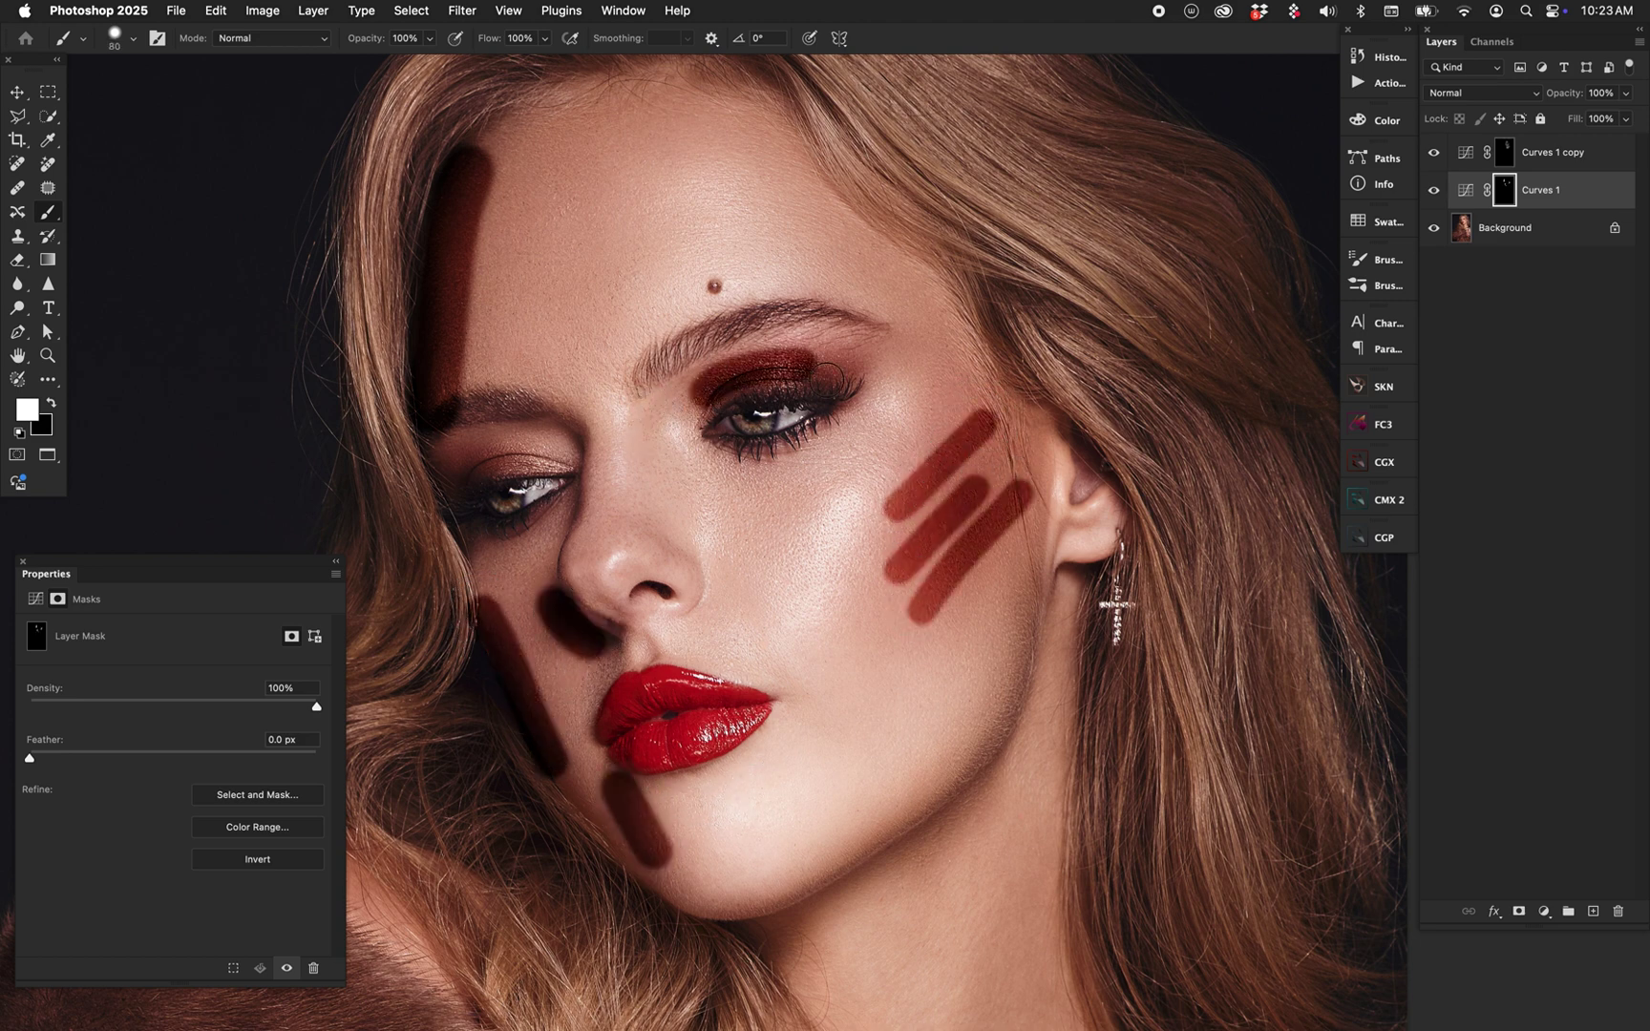
left_click_drag(576, 464, 576, 511)
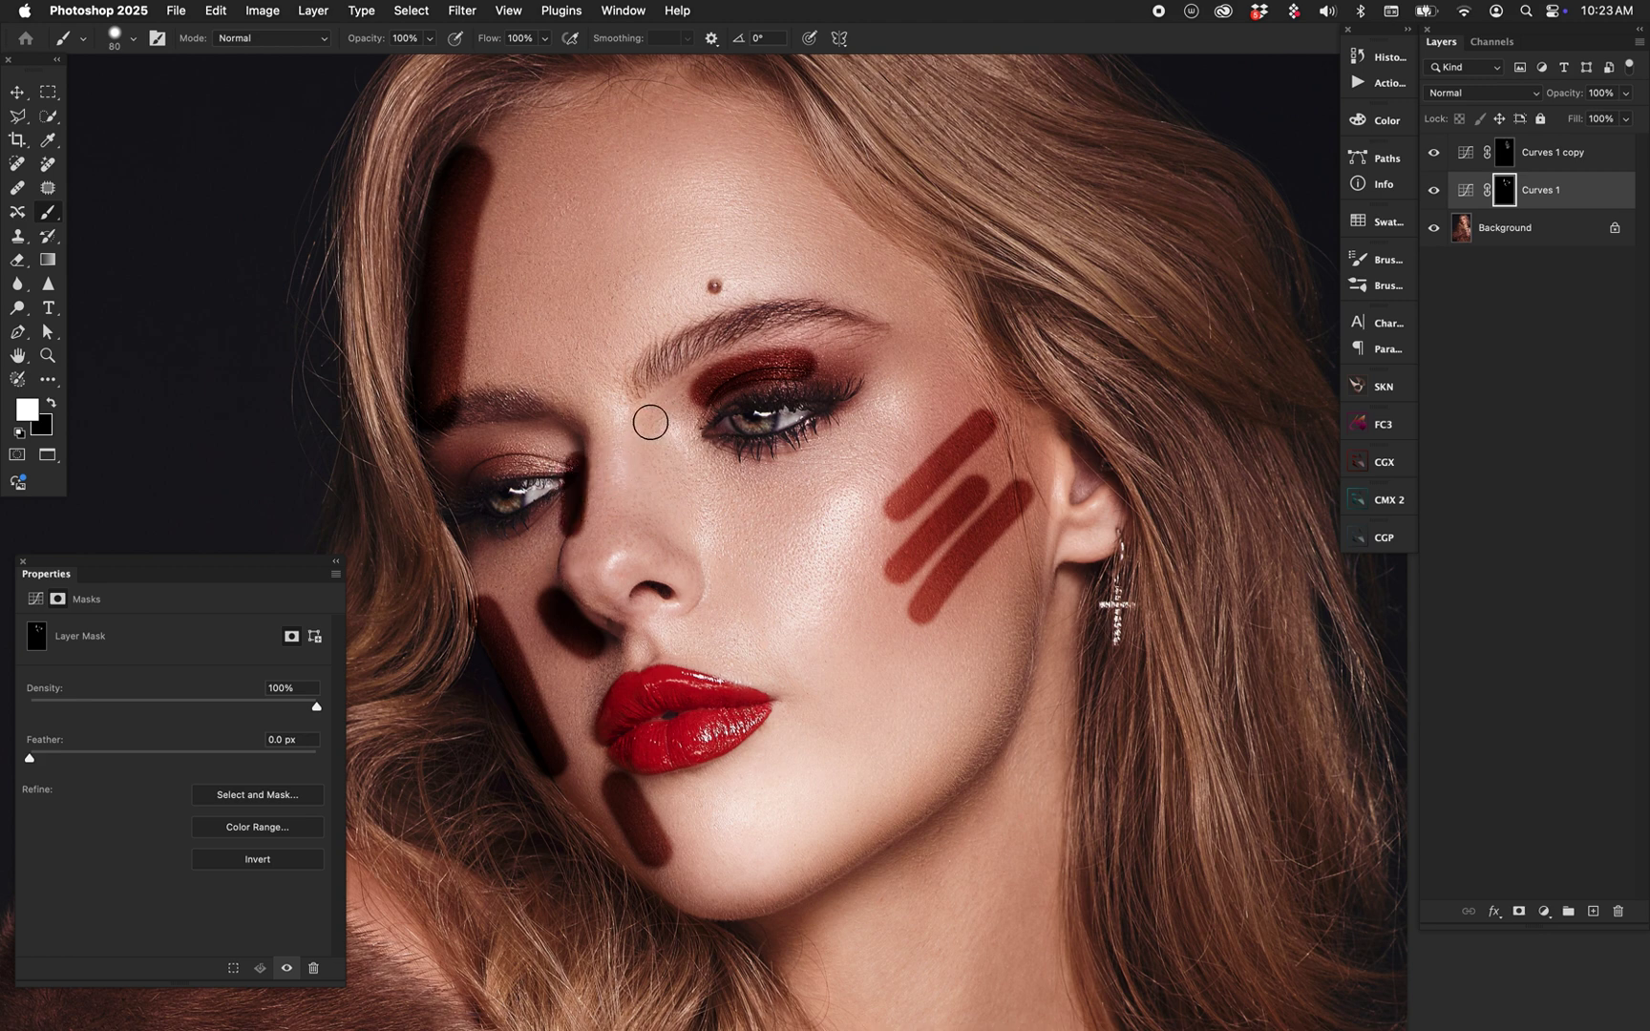
Step: Paint two vertical forehead shadows and feather the Curves 1 mask to 105.9 px
key("bracketright")
key("bracketright")
key("bracketright")
key("bracketleft")
key("bracketleft")
left_click_drag(509, 210, 506, 322)
left_click_drag(553, 252, 551, 298)
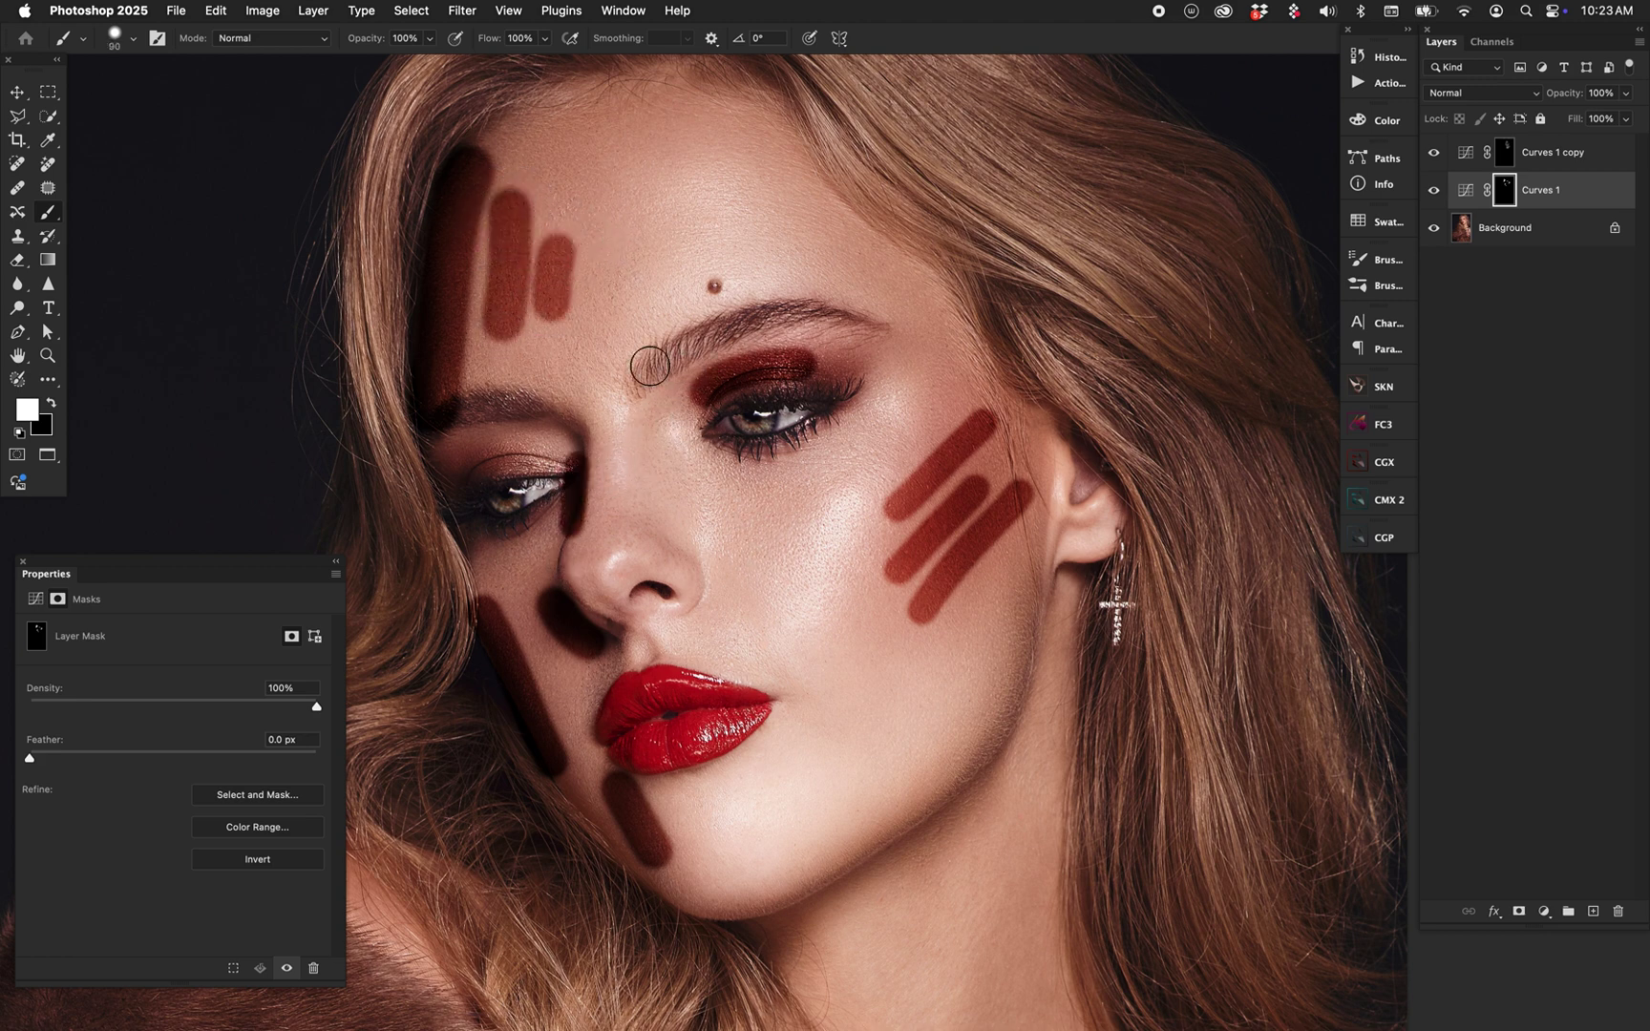
left_click(211, 758)
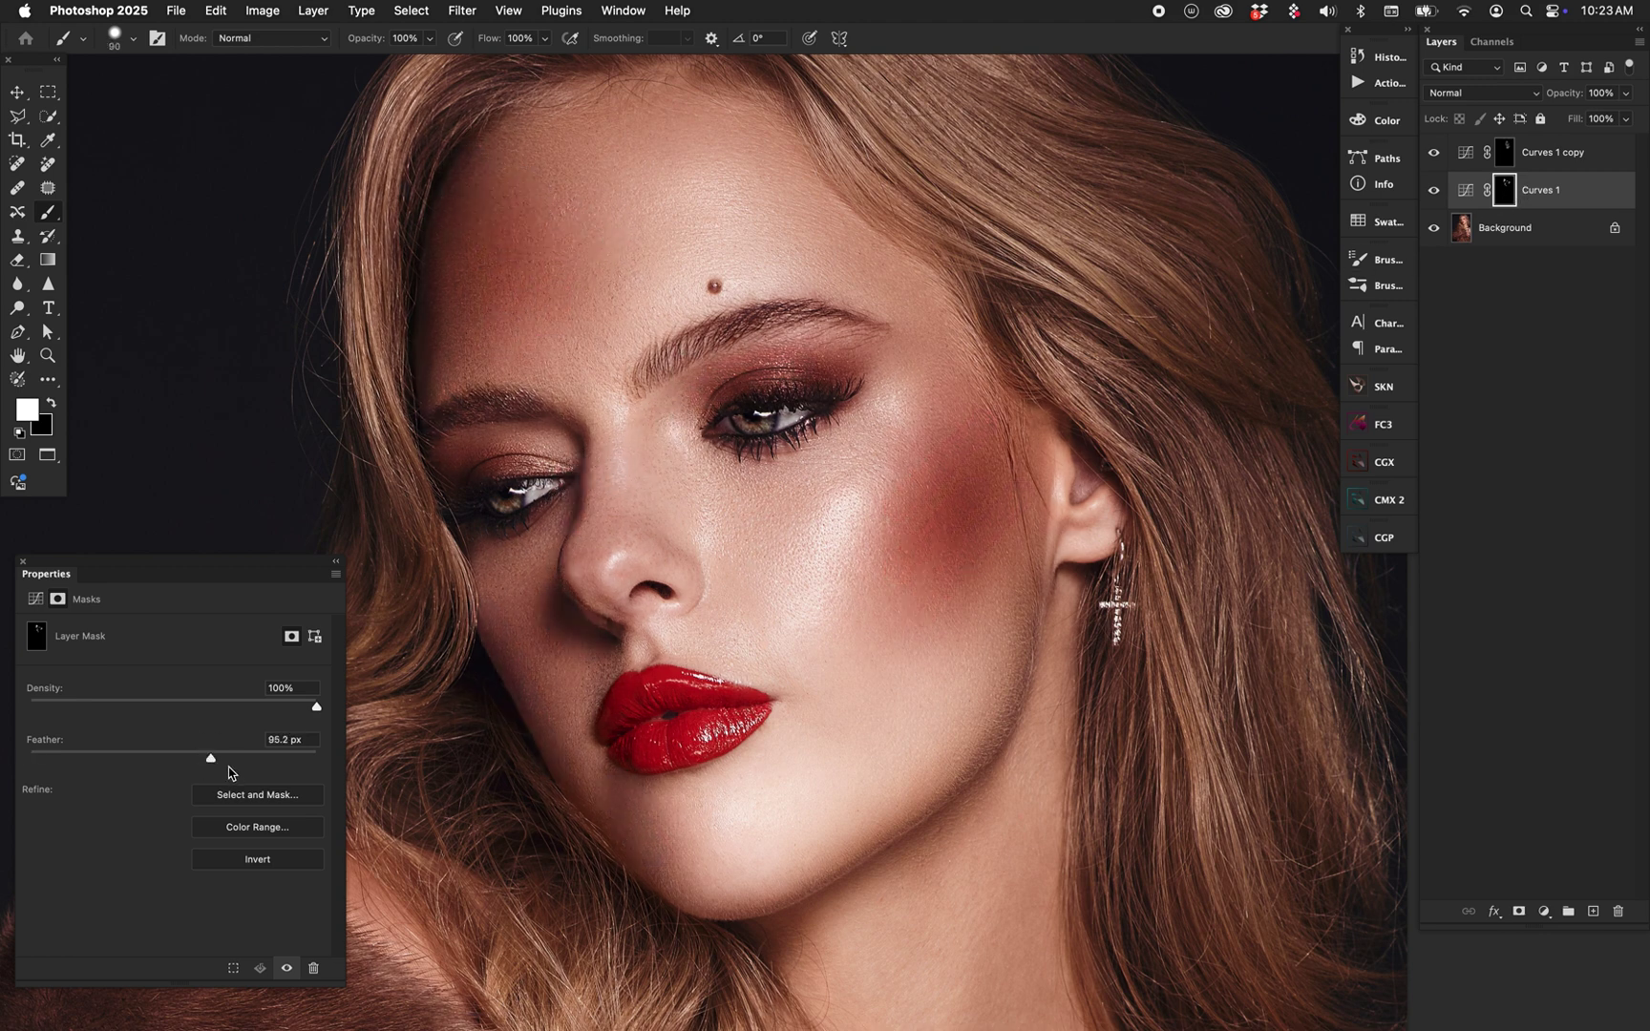
left_click_drag(211, 758, 217, 758)
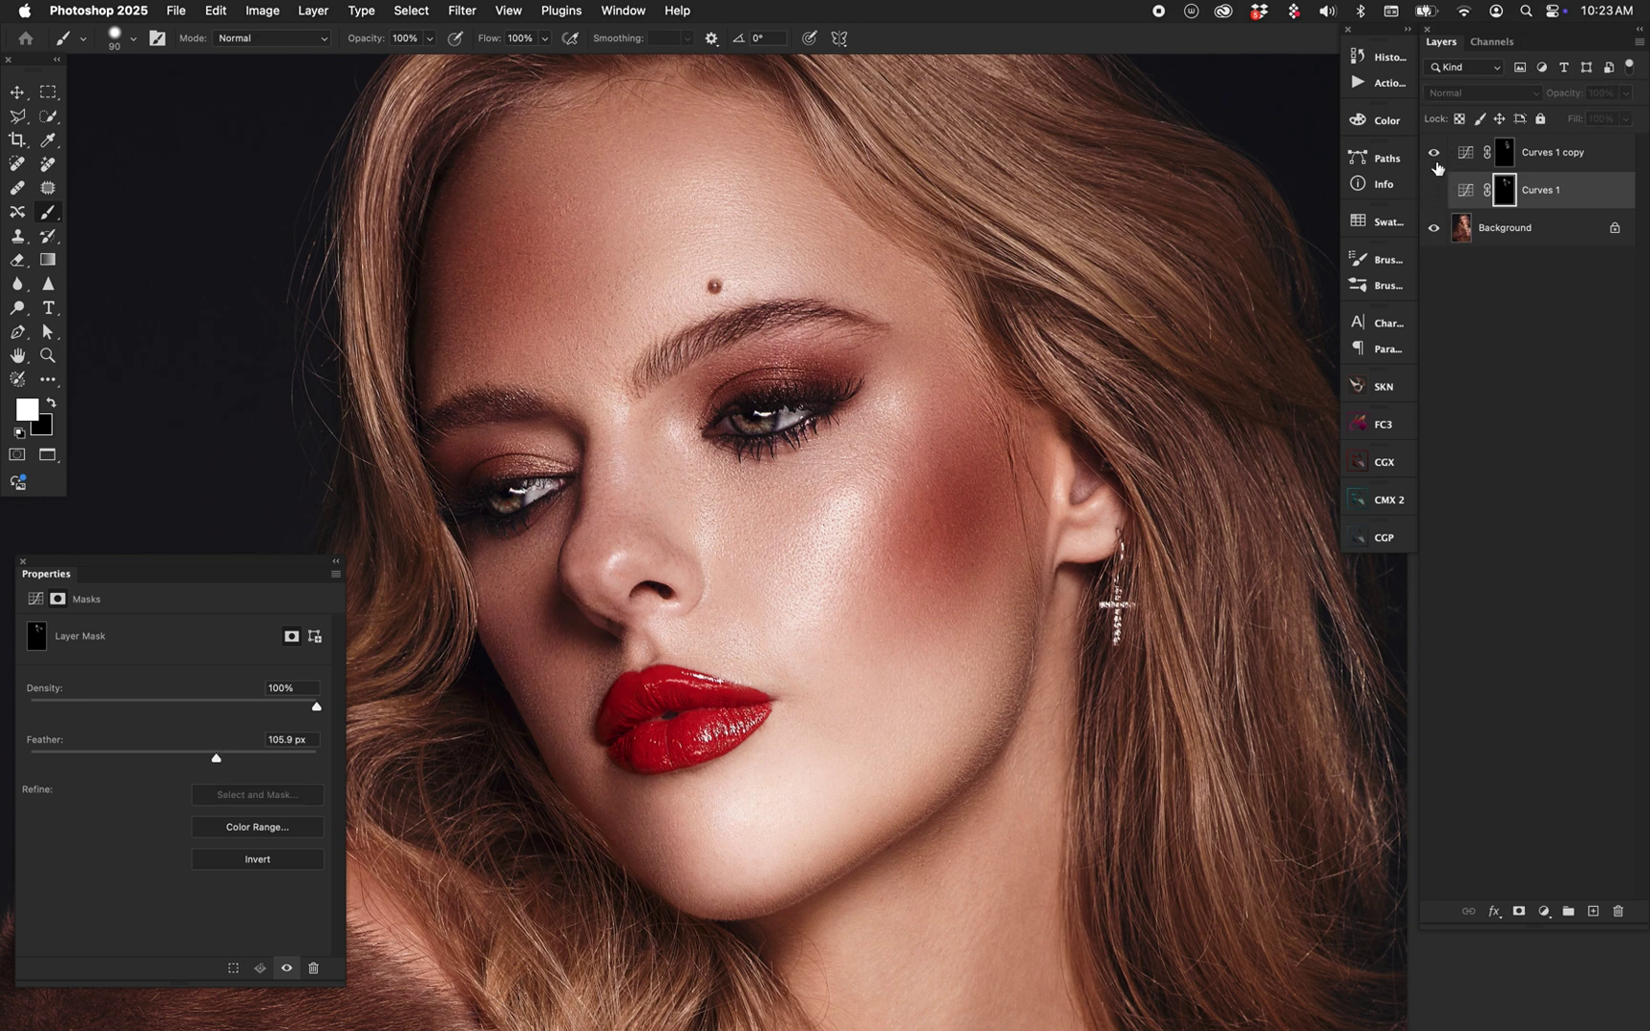
Step: Compare each Curves layer on and off, then soften the Curves 1 copy mask feather to 81.0 px
left_click(1433, 190)
left_click(1433, 153)
left_click(1433, 153)
left_click(1433, 190)
left_click(1467, 156)
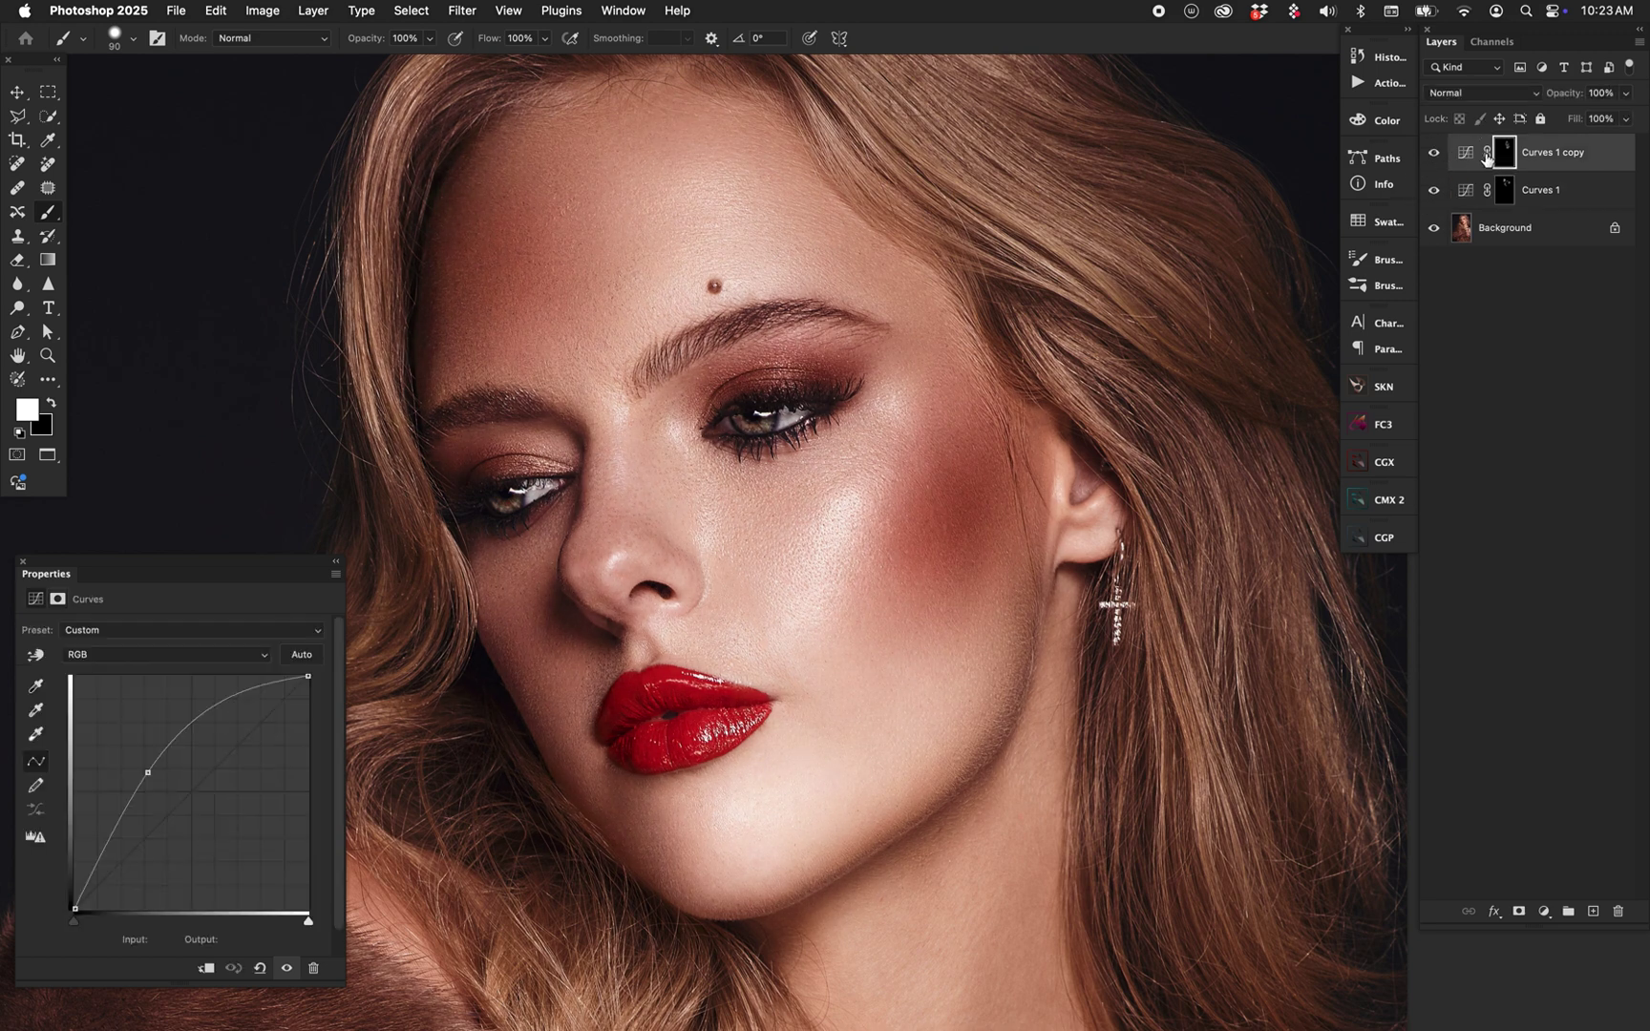
left_click(1504, 153)
left_click(204, 758)
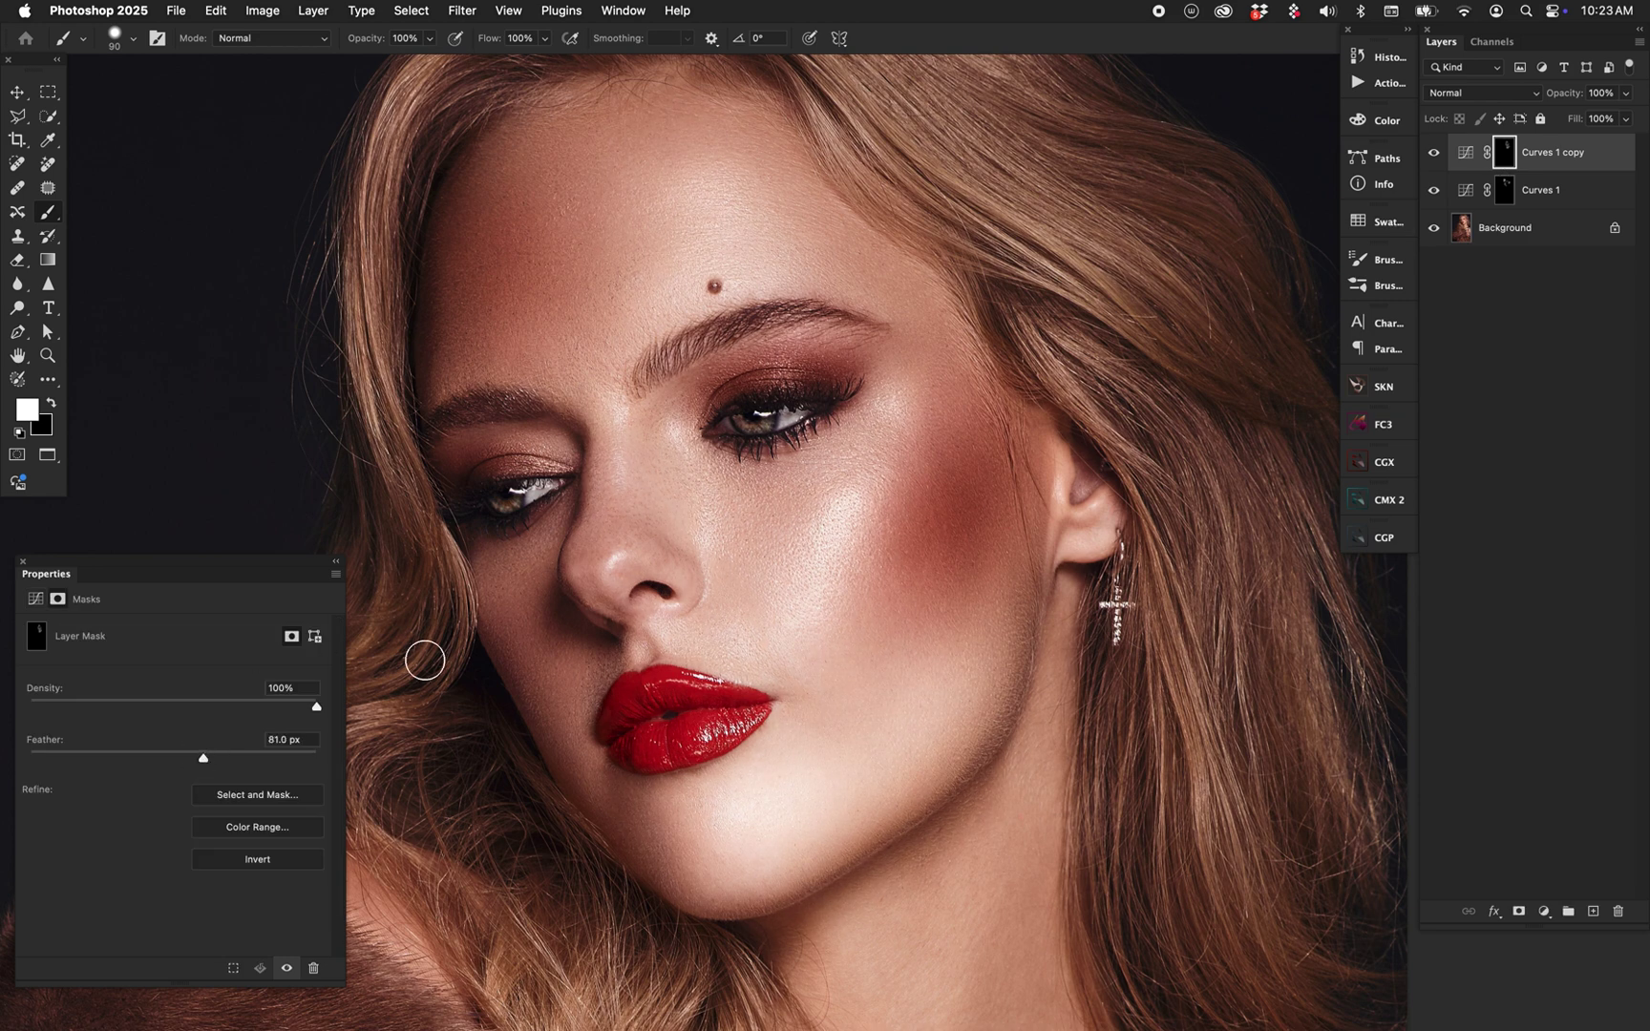
Step: Ease the Curves 1 mask feather to 77.4 px and set both Curves layers to 50% opacity
left_click(1557, 191)
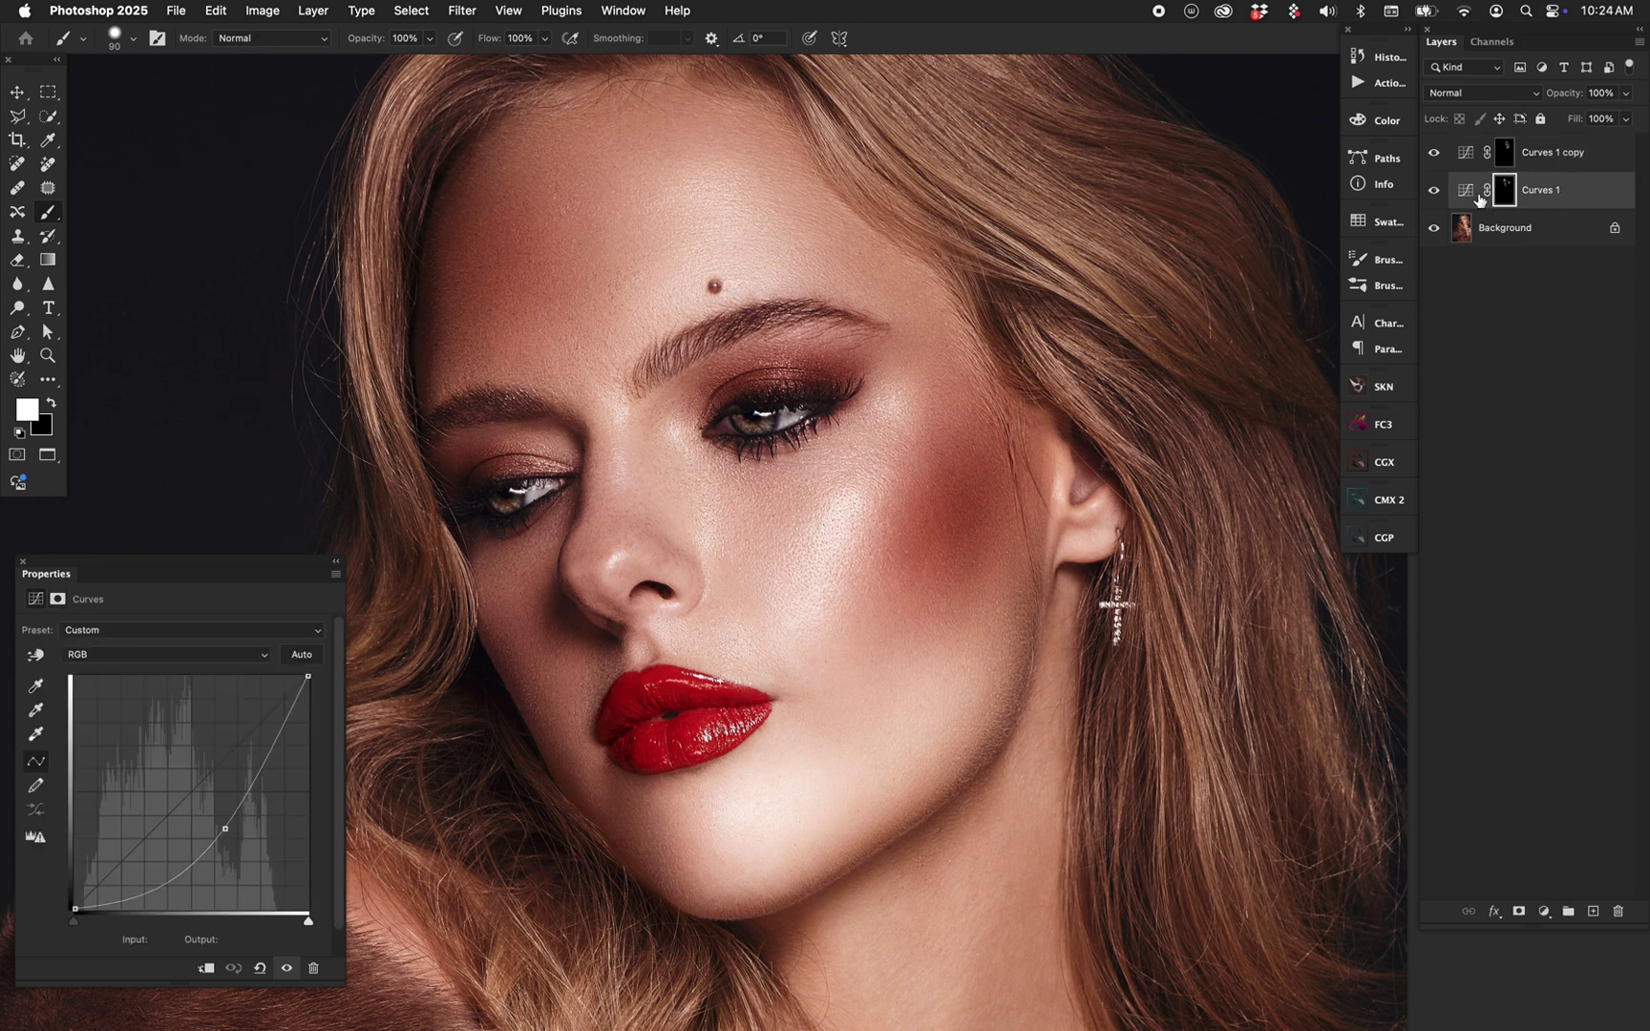
left_click(59, 599)
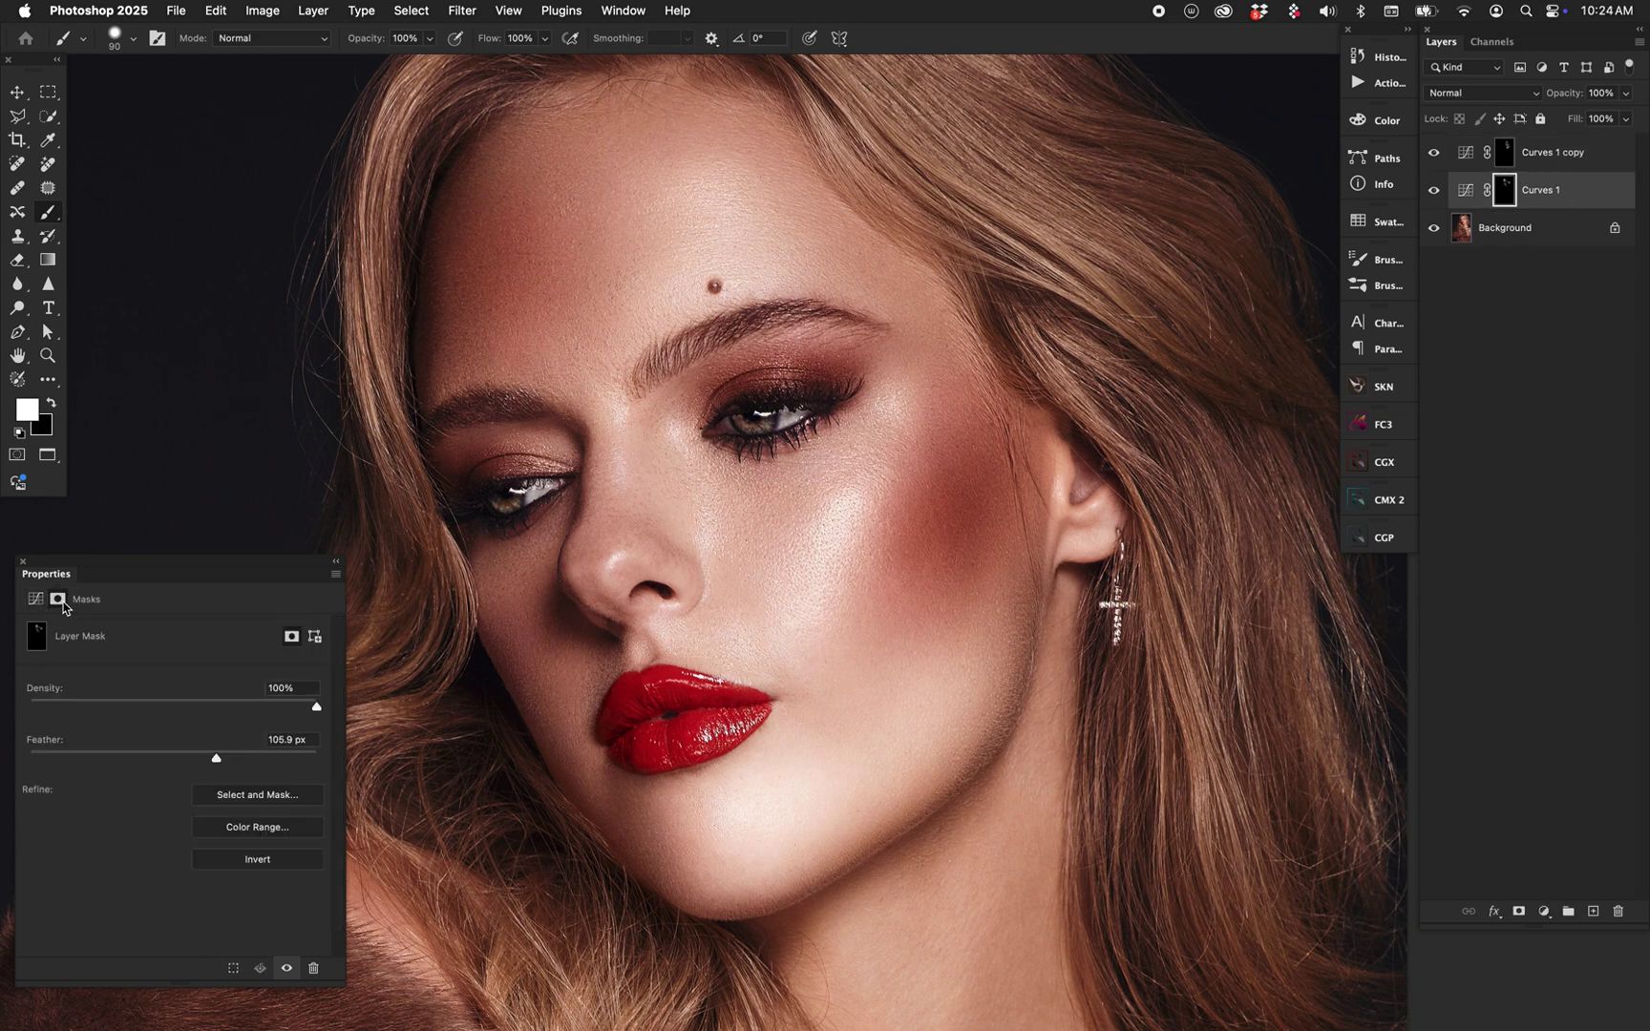
left_click_drag(214, 760, 202, 759)
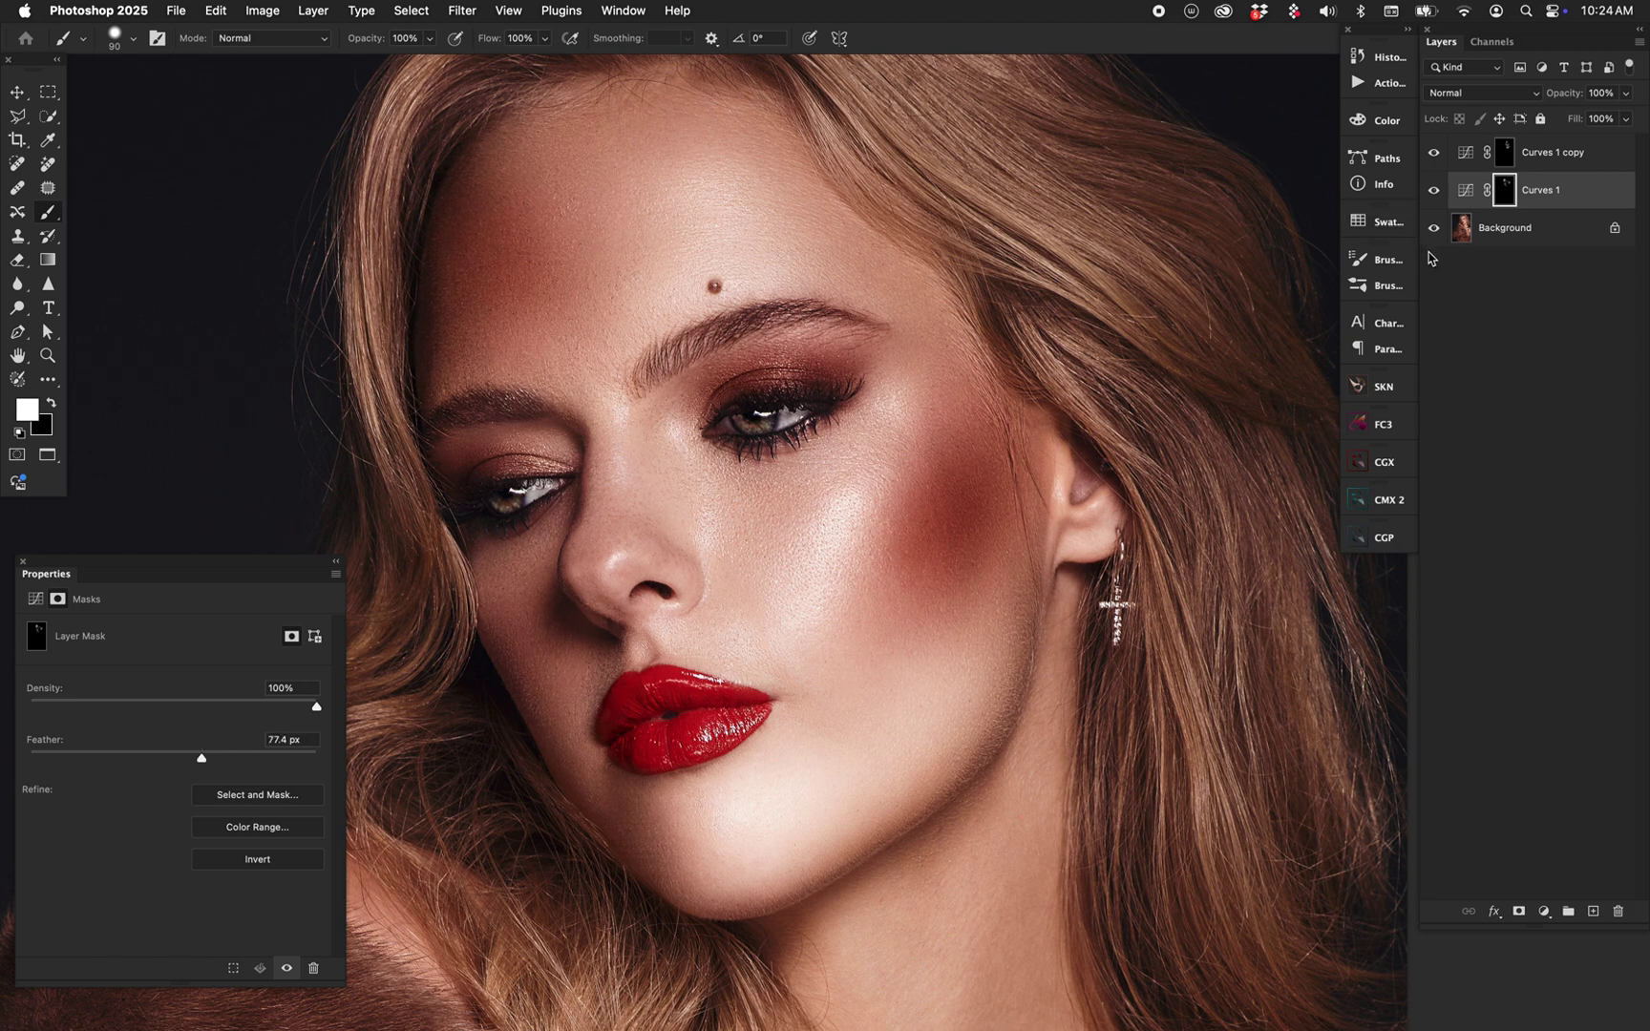
left_click(1558, 168, "shift")
key("v")
key("5")
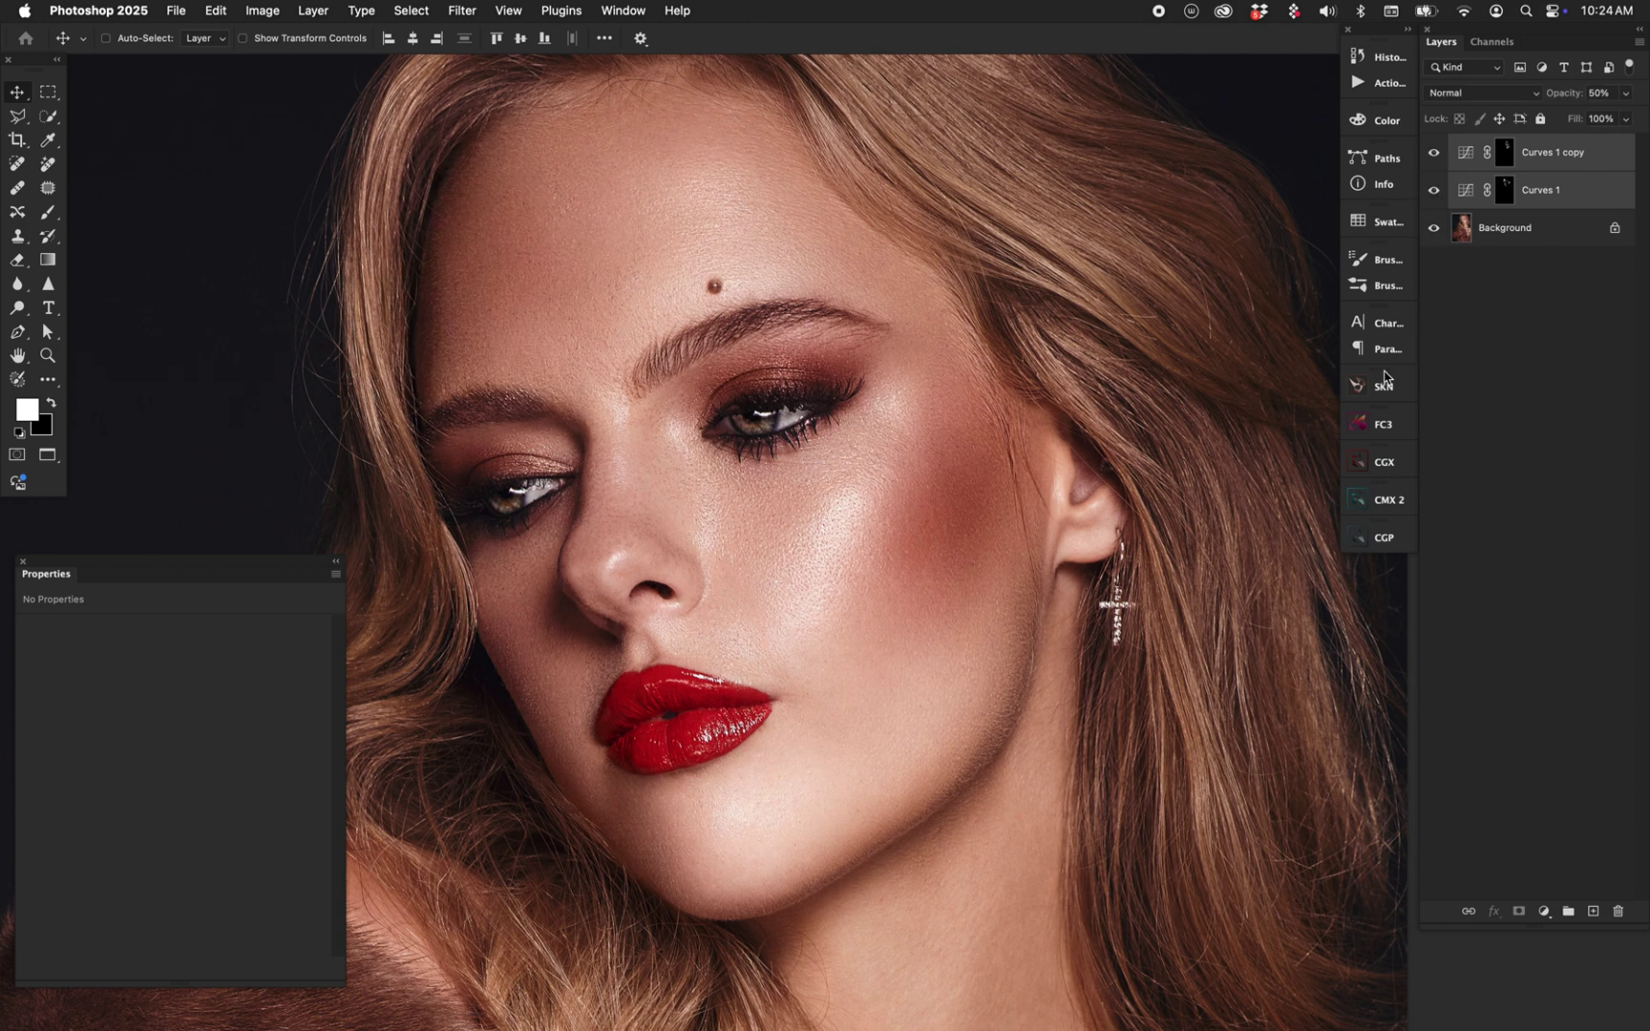
left_click(1505, 189)
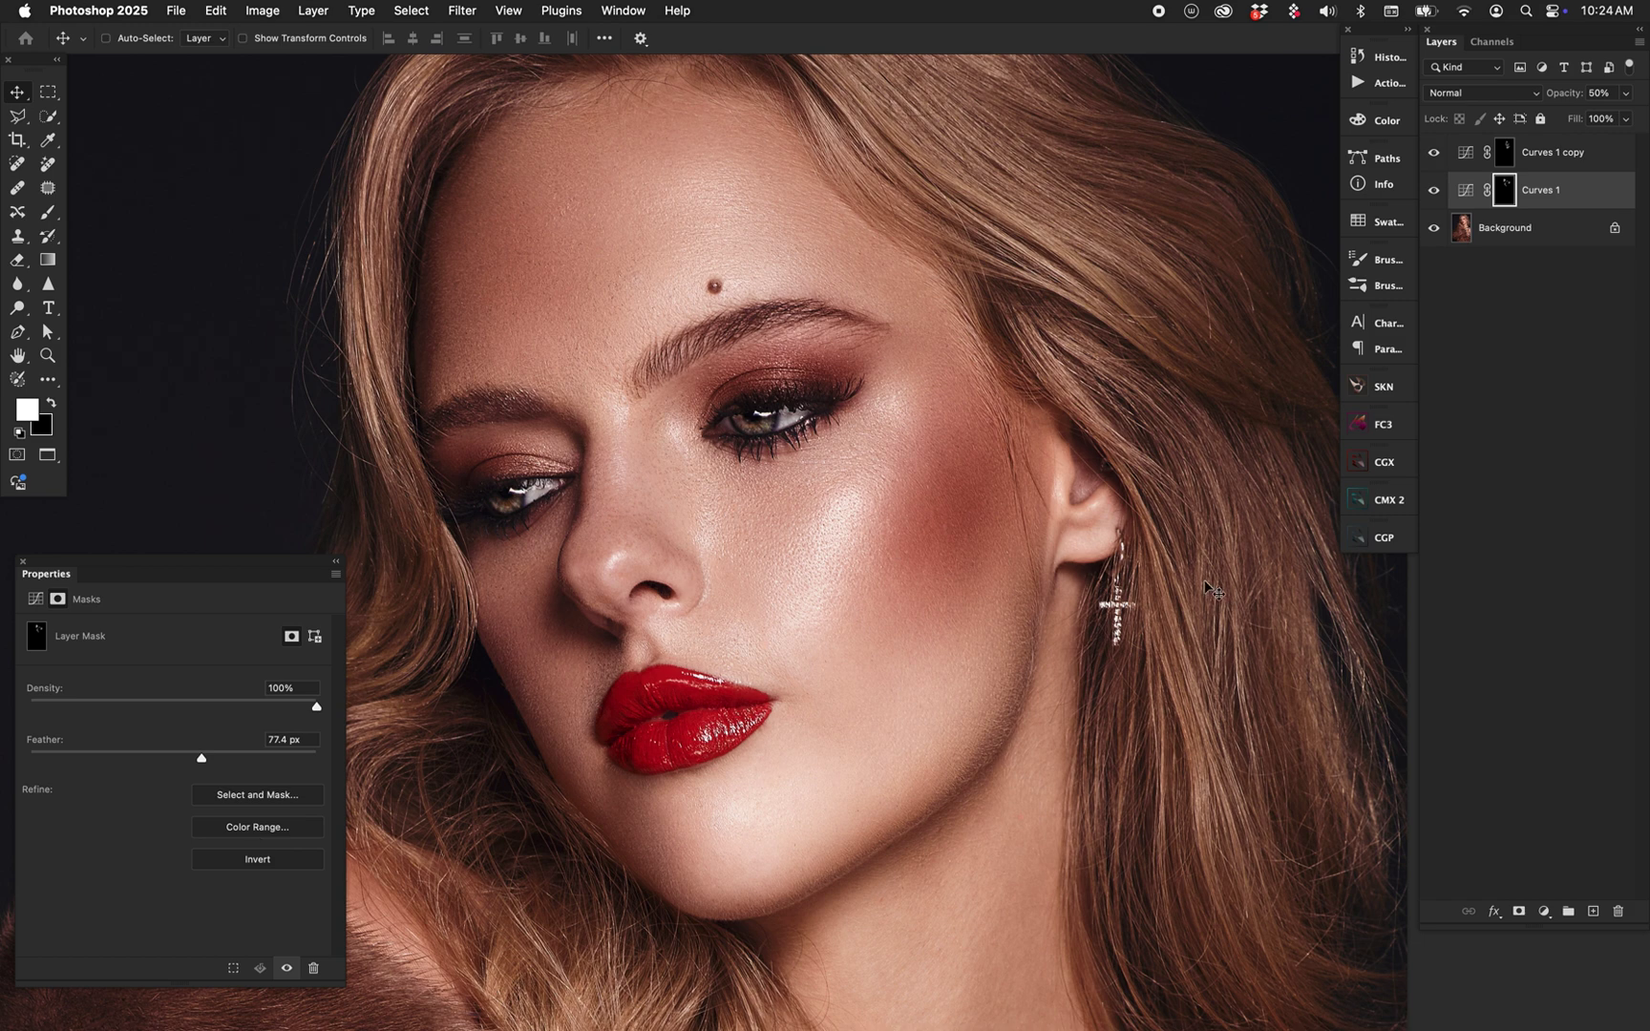
Step: Delete both Curves layers and add a new empty layer named D
left_click(1567, 164, "shift")
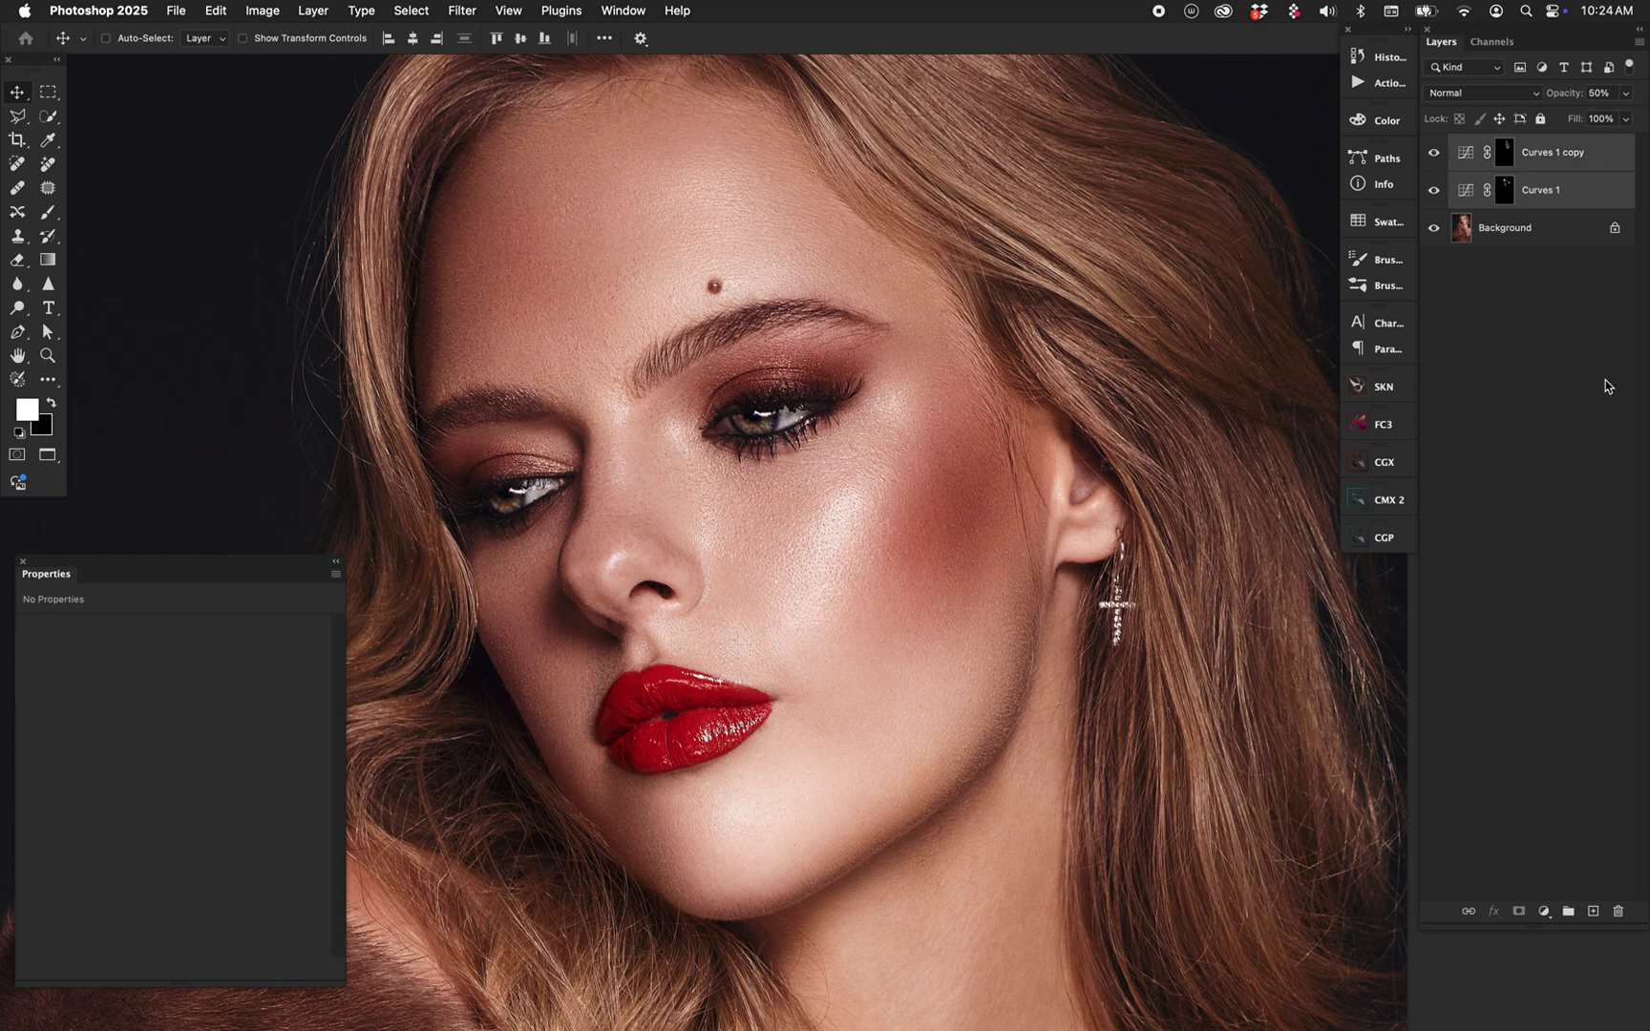
key("Delete")
left_click(1592, 912)
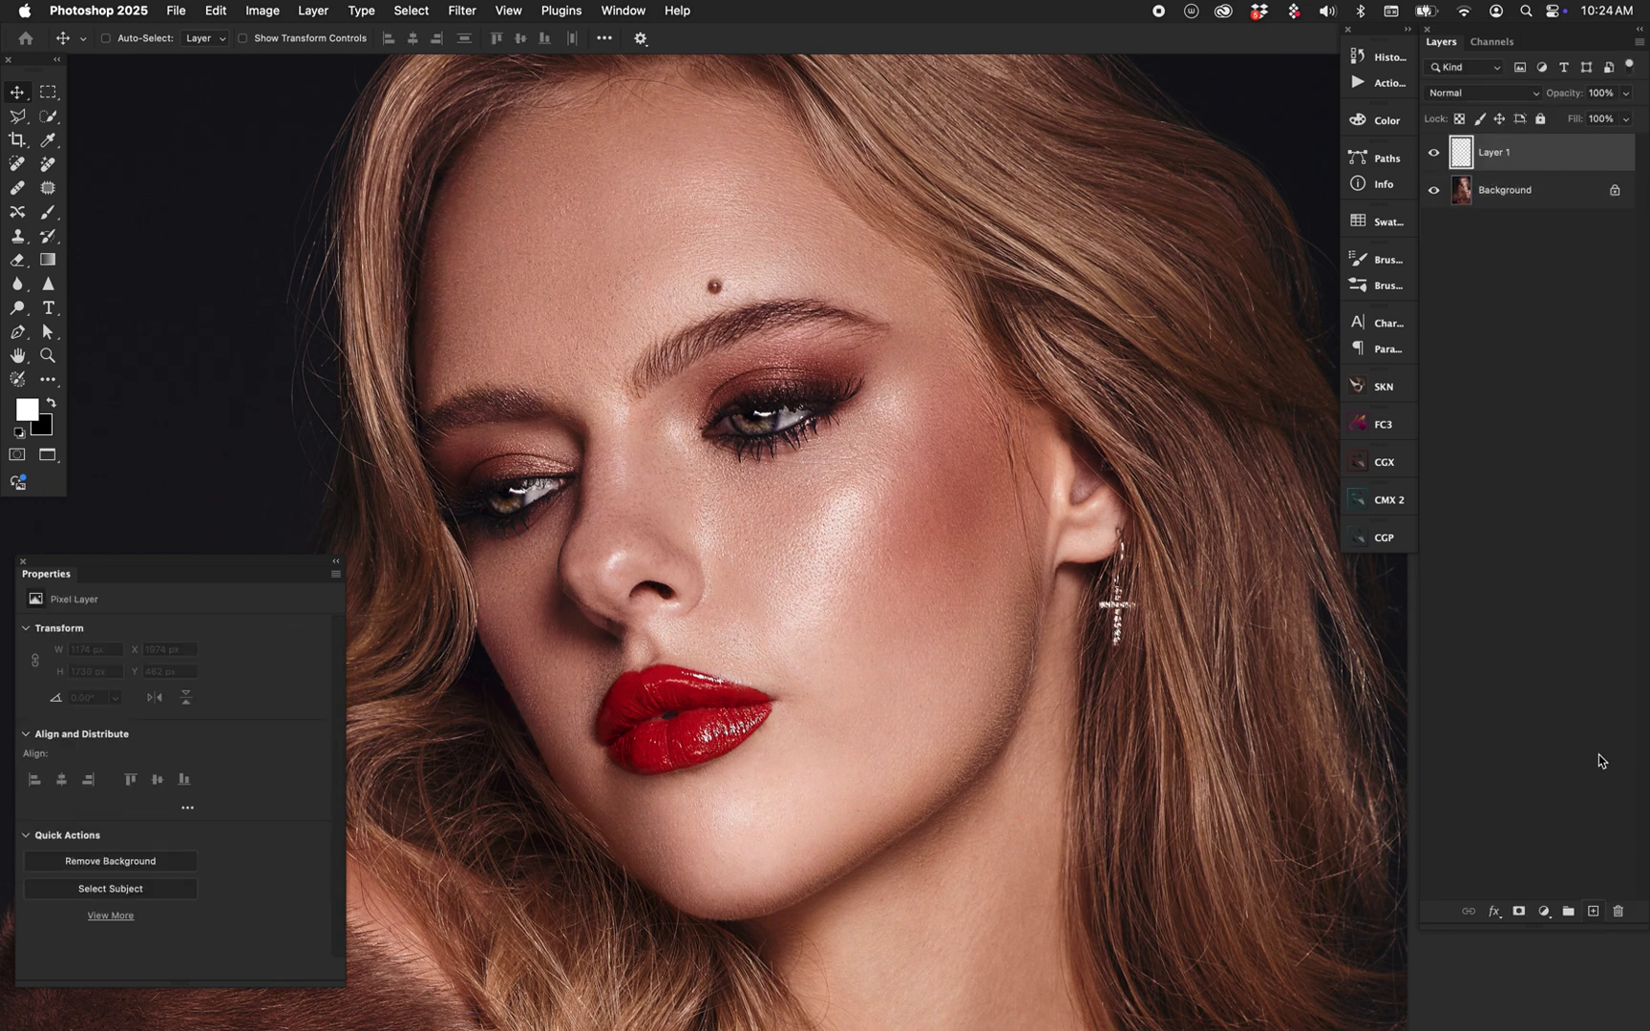
double_click(1494, 155)
type("D")
Step: Duplicate D, rename the copy B, and set both layers to Soft Light
key("super+j")
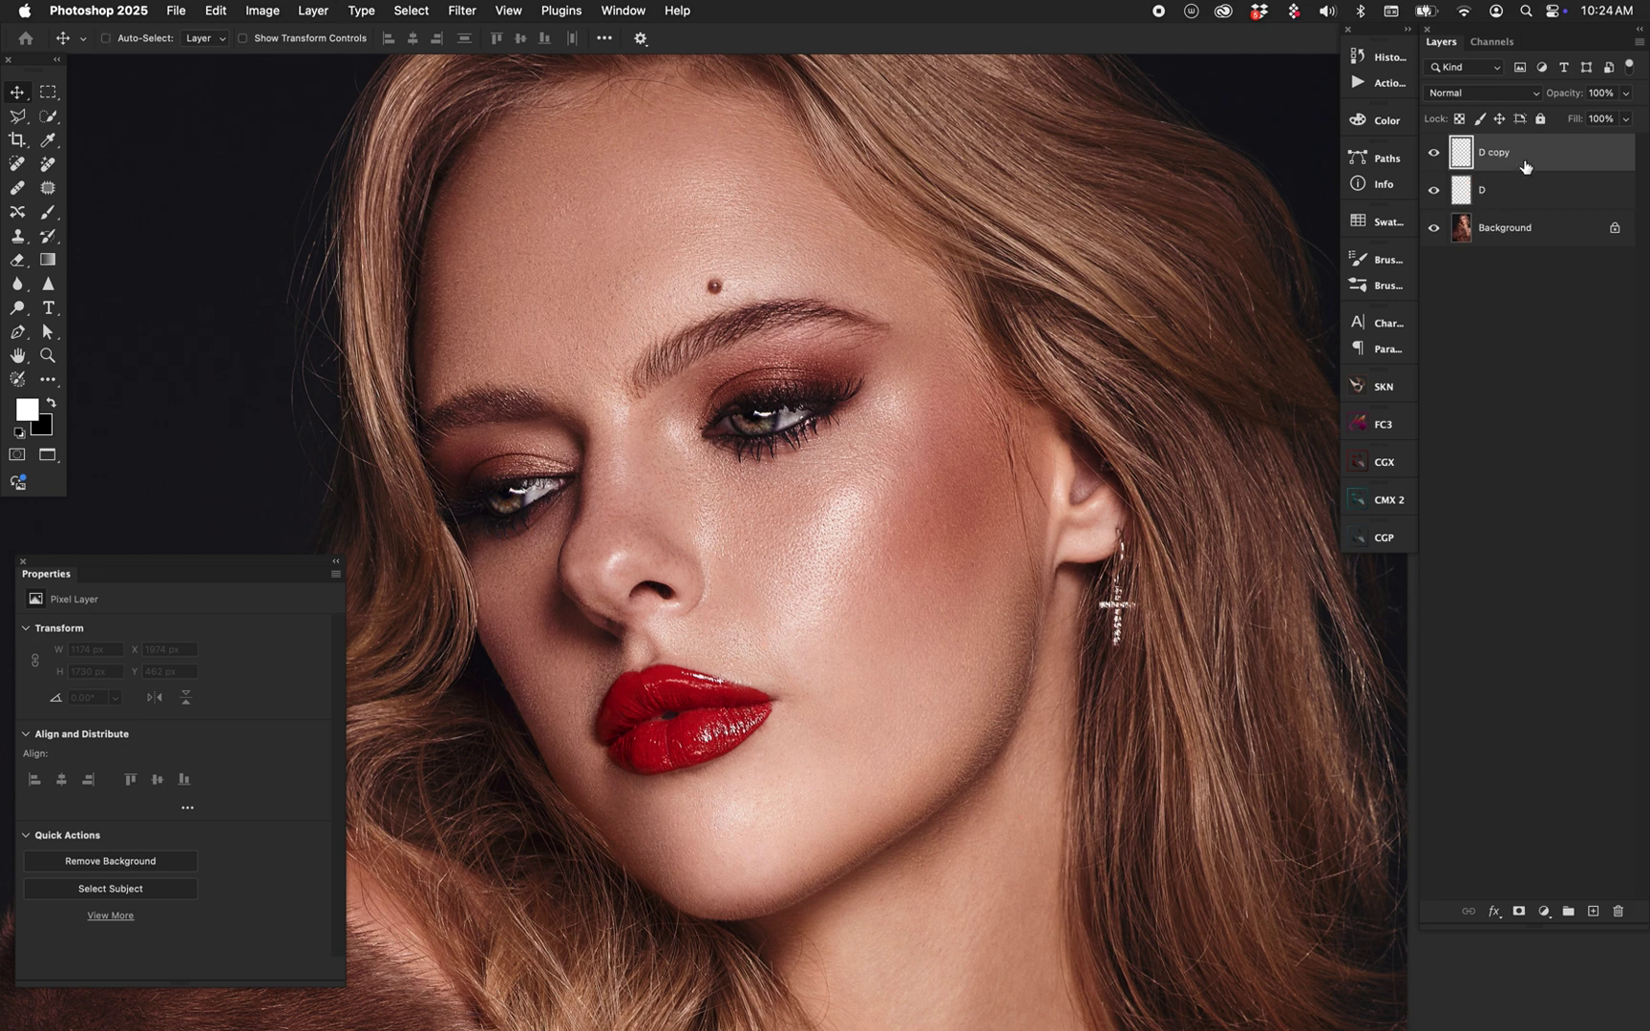
double_click(1496, 150)
type("B")
key("Return")
left_click(1512, 201, "shift")
left_click(1502, 95)
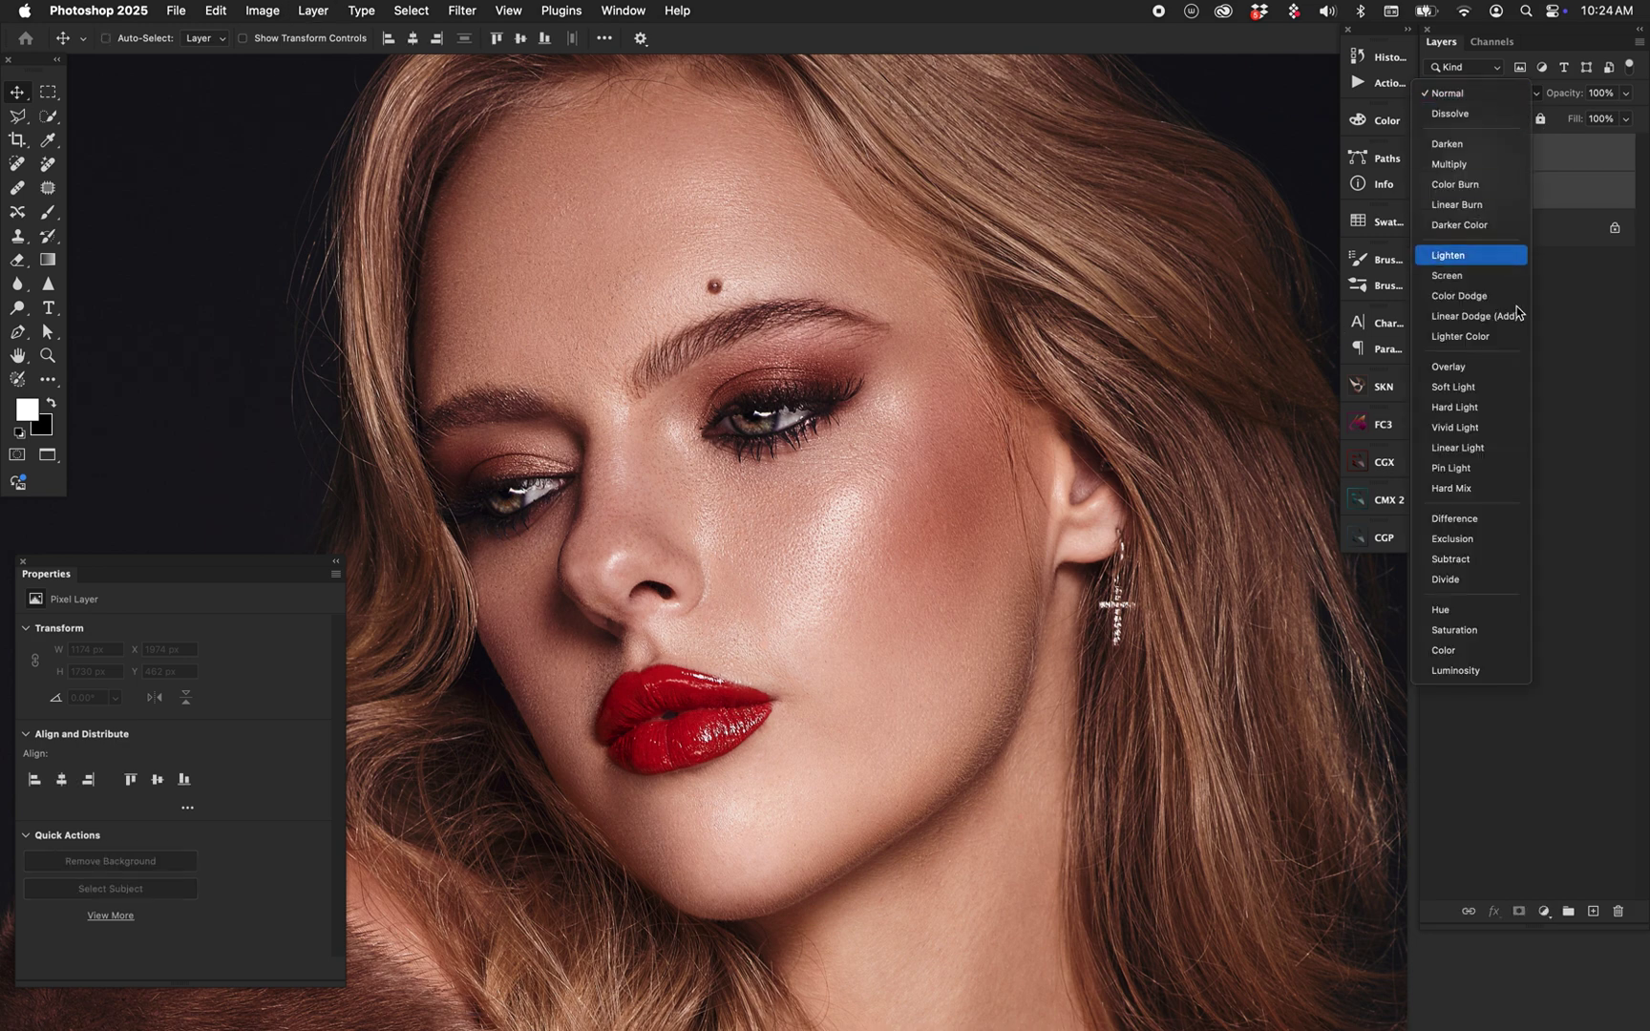
left_click(1494, 387)
Step: On layer D, paint white strokes on the cheek, between the brows, nose side and forehead
left_click(1459, 199)
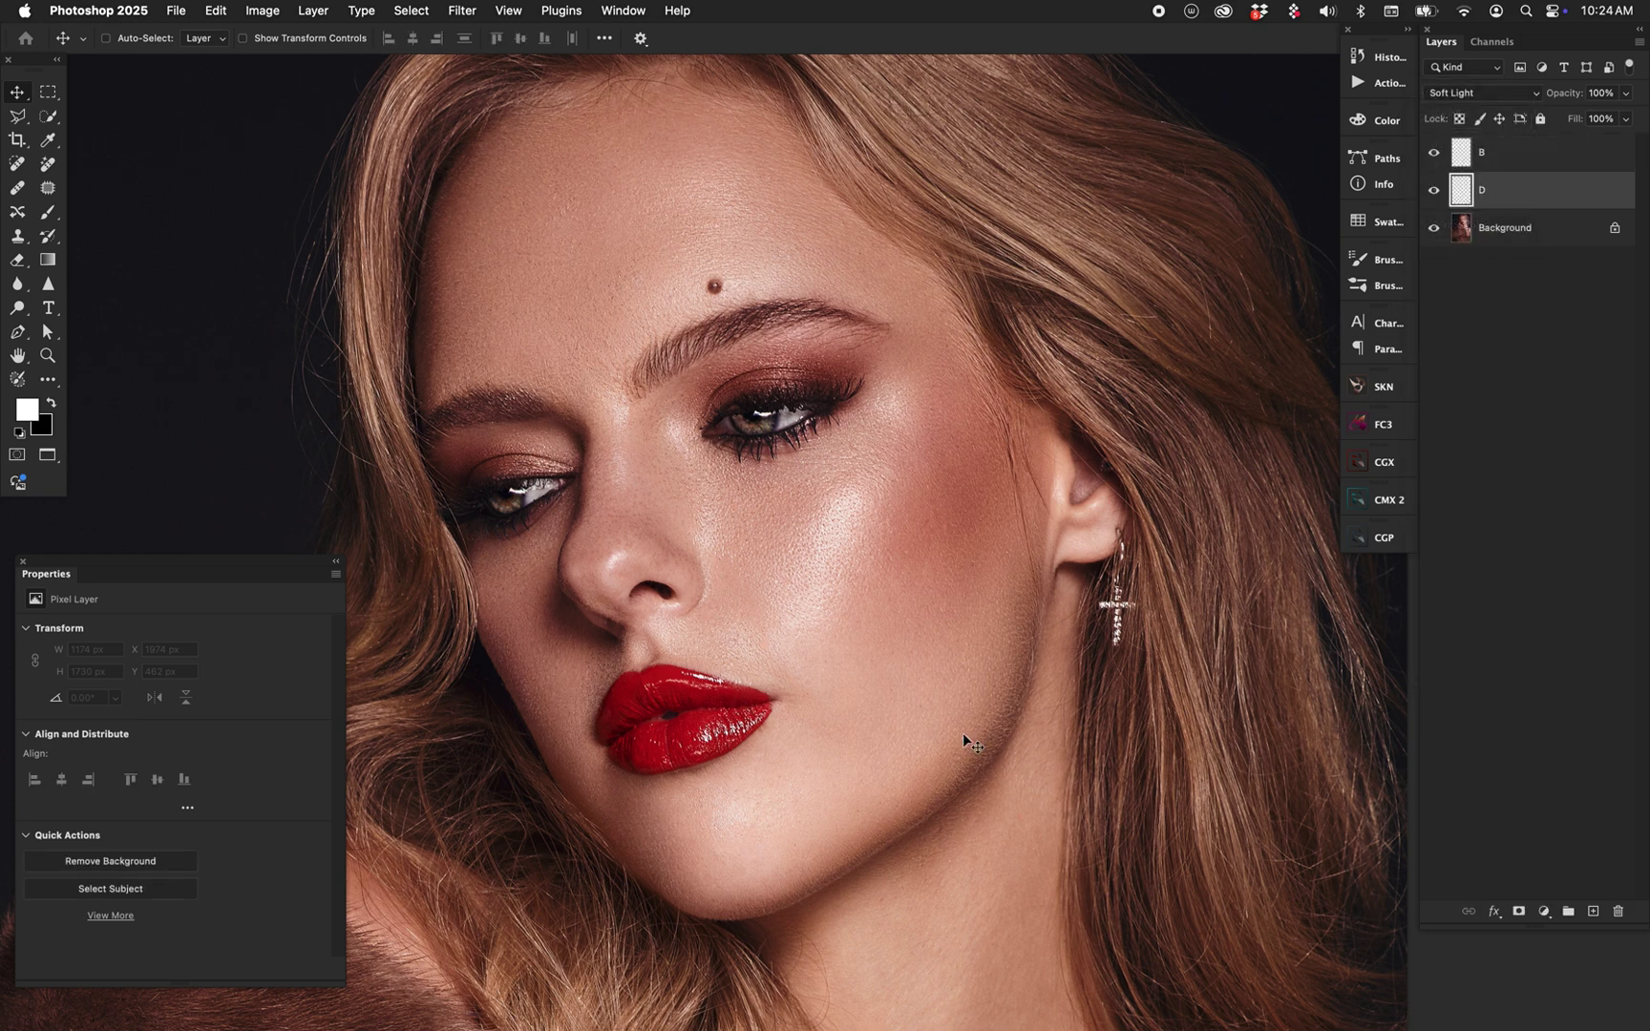
key("b")
key("bracketleft")
key("bracketleft")
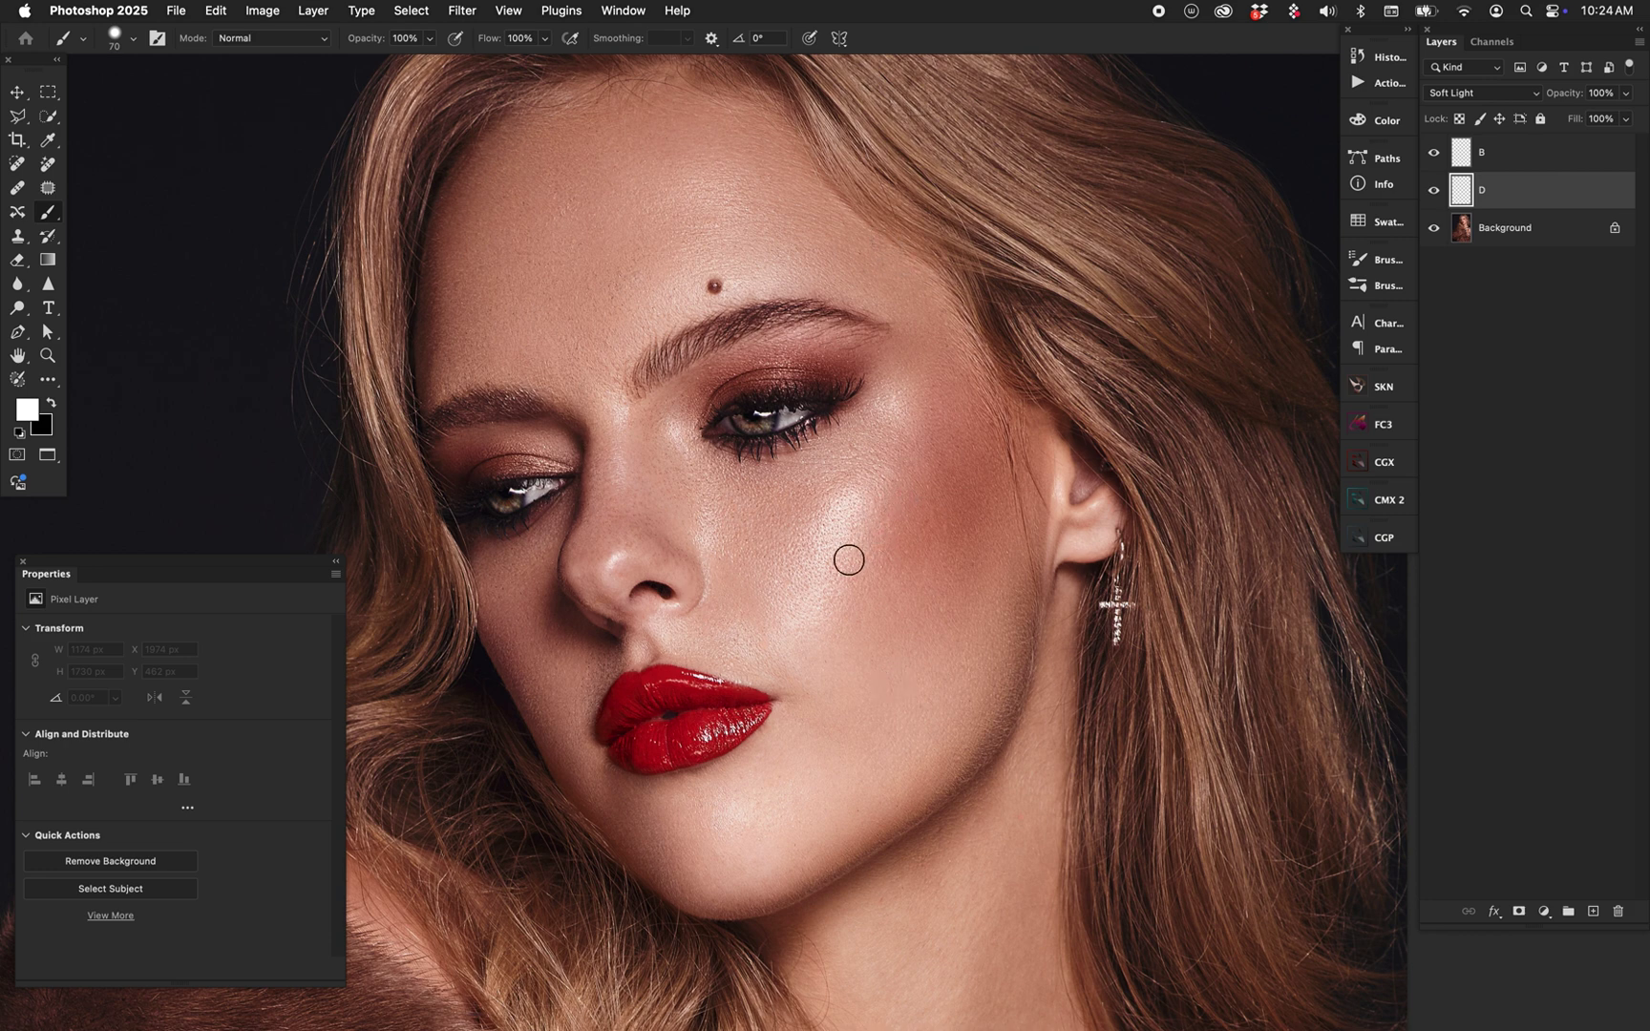
left_click_drag(890, 403, 800, 618)
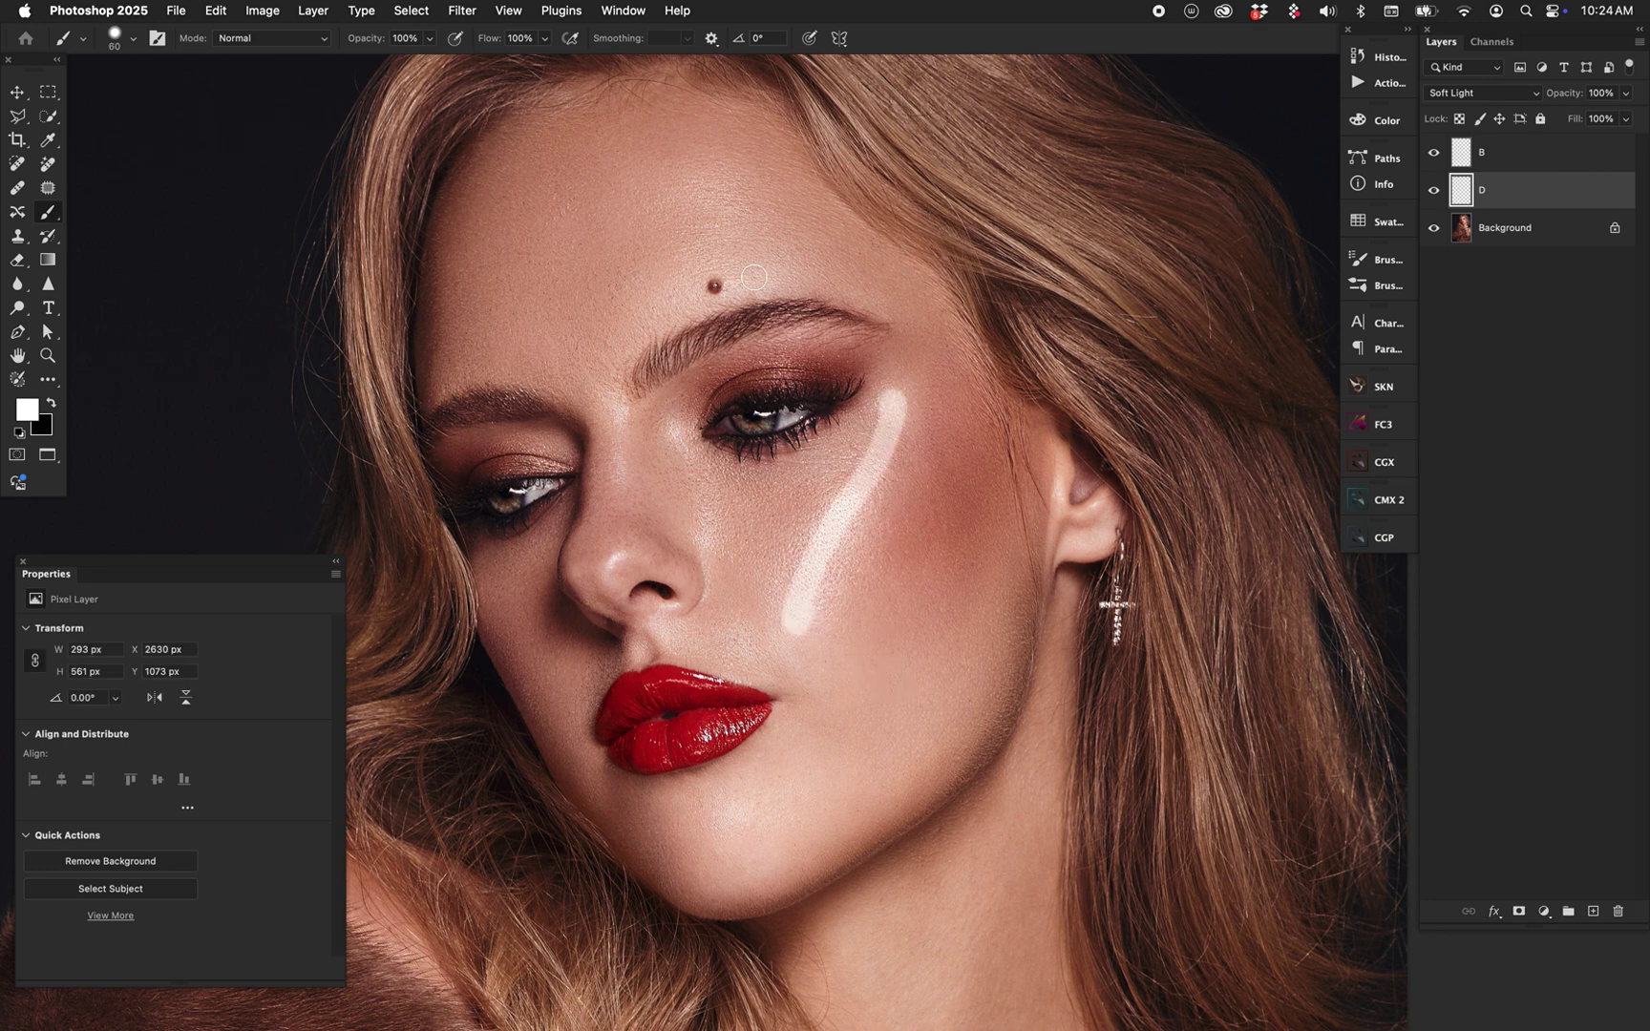
key("bracketleft")
left_click_drag(618, 390, 621, 495)
left_click_drag(673, 427, 706, 568)
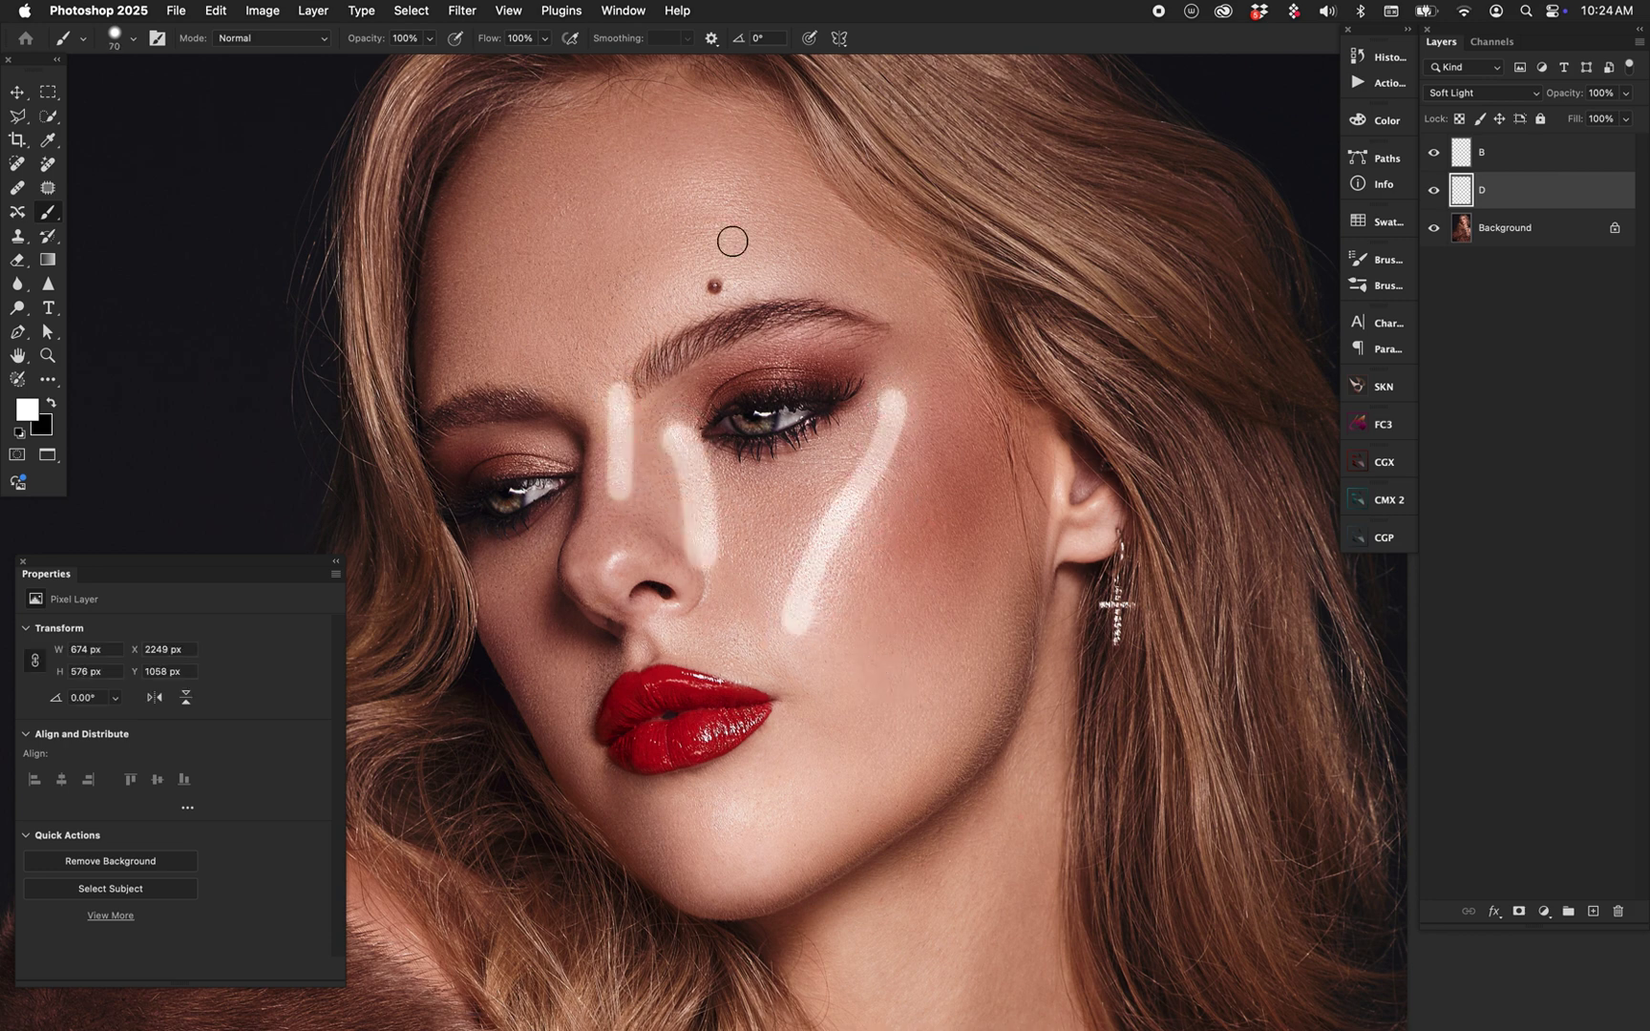
key("bracketright")
key("bracketright")
key("bracketright")
mouse_move(663, 202)
left_mouse_down()
mouse_move(720, 145)
mouse_move(763, 174)
left_mouse_up()
left_click_drag(676, 286, 827, 215)
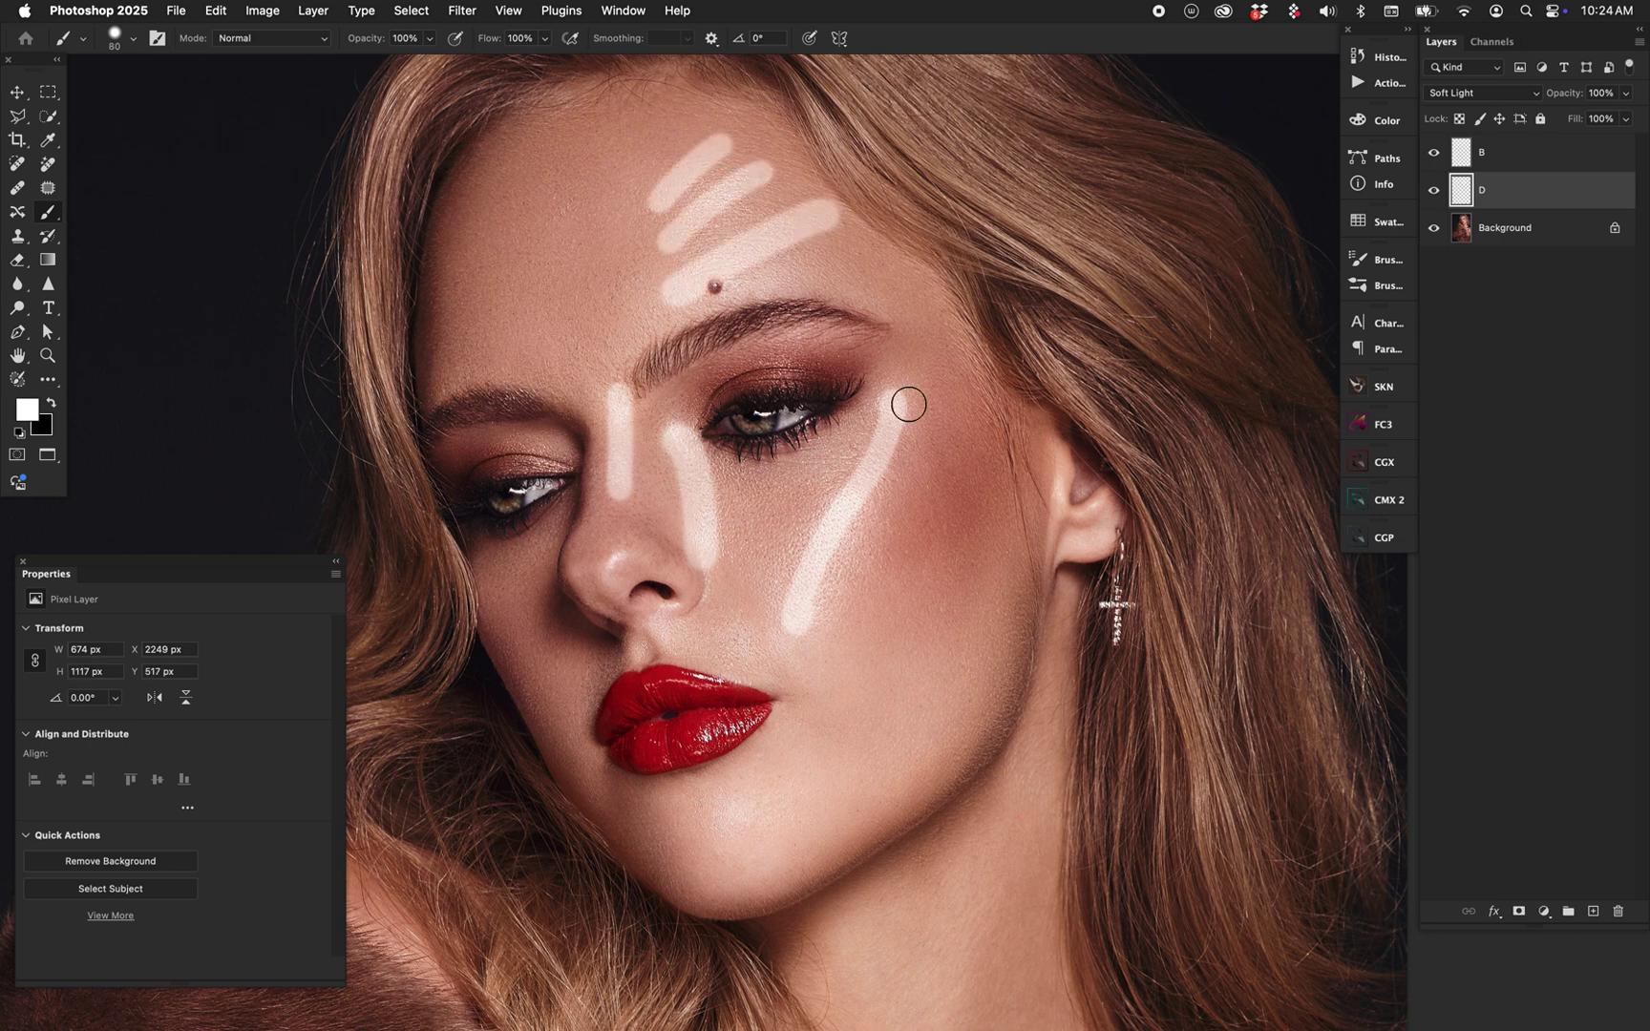
Step: Paint white strokes on the chin, along the jawline, beside the nose and under the left eye
key("bracketleft")
key("bracketleft")
key("bracketleft")
mouse_move(723, 779)
left_mouse_down()
mouse_move(796, 830)
mouse_move(938, 684)
left_mouse_up()
key("bracketright")
left_click_drag(821, 795, 996, 633)
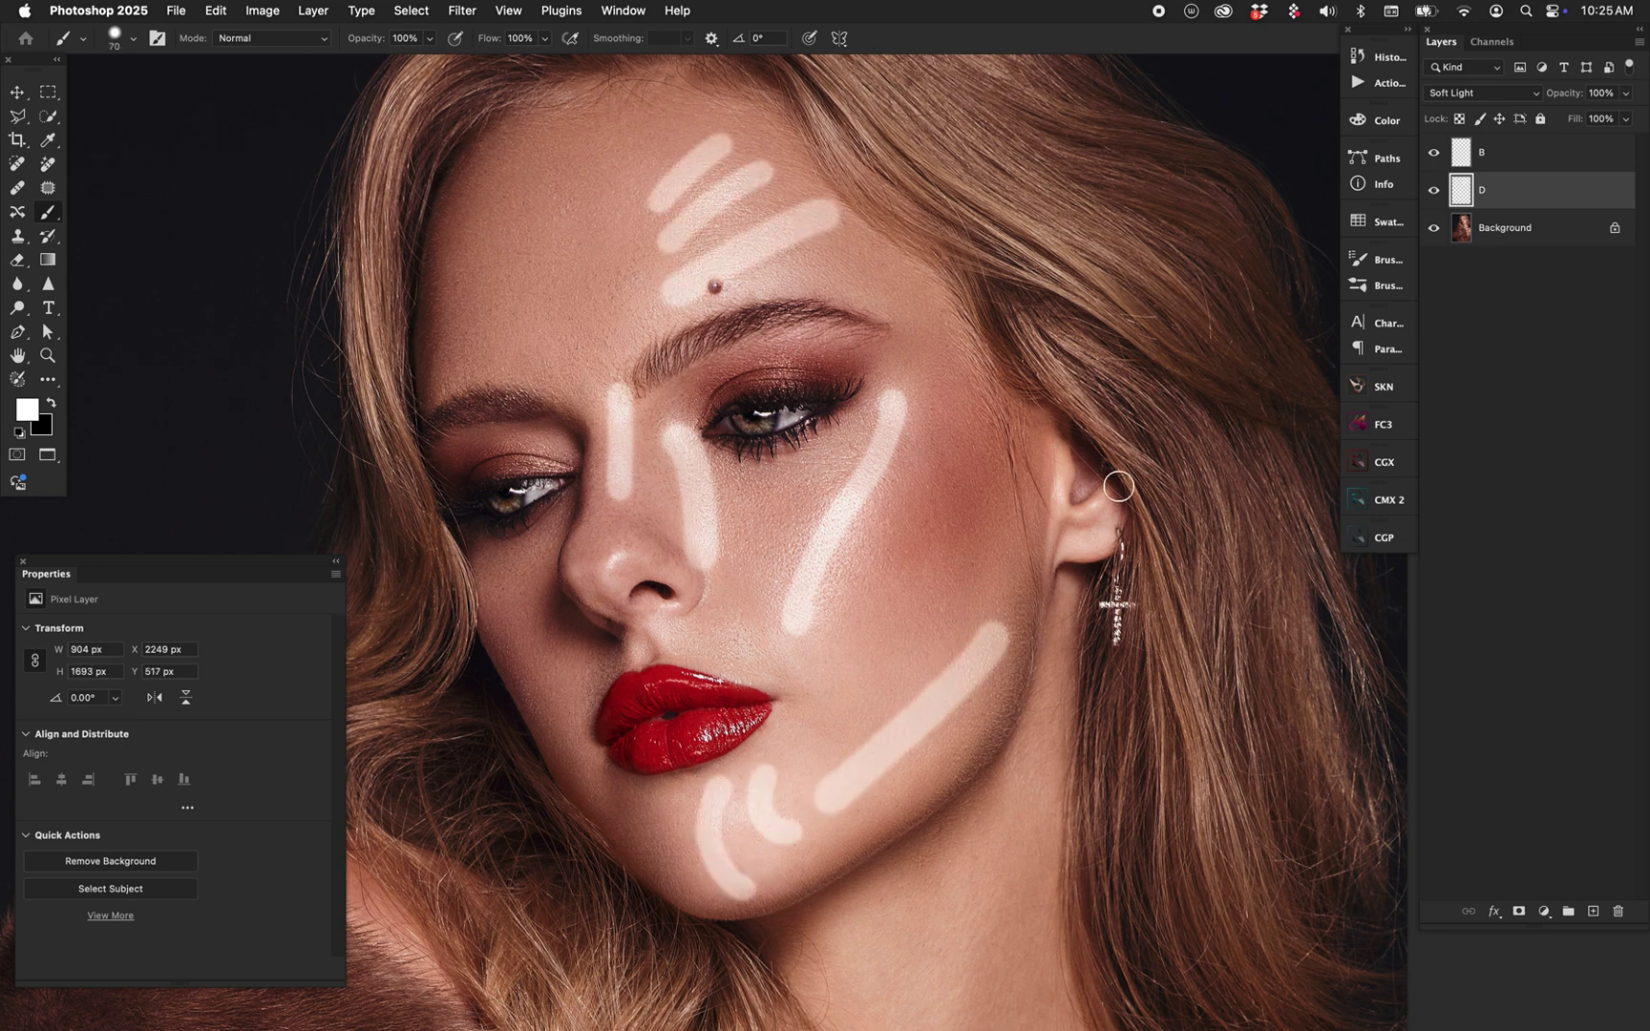
key("bracketleft")
key("bracketleft")
left_click_drag(570, 663, 559, 718)
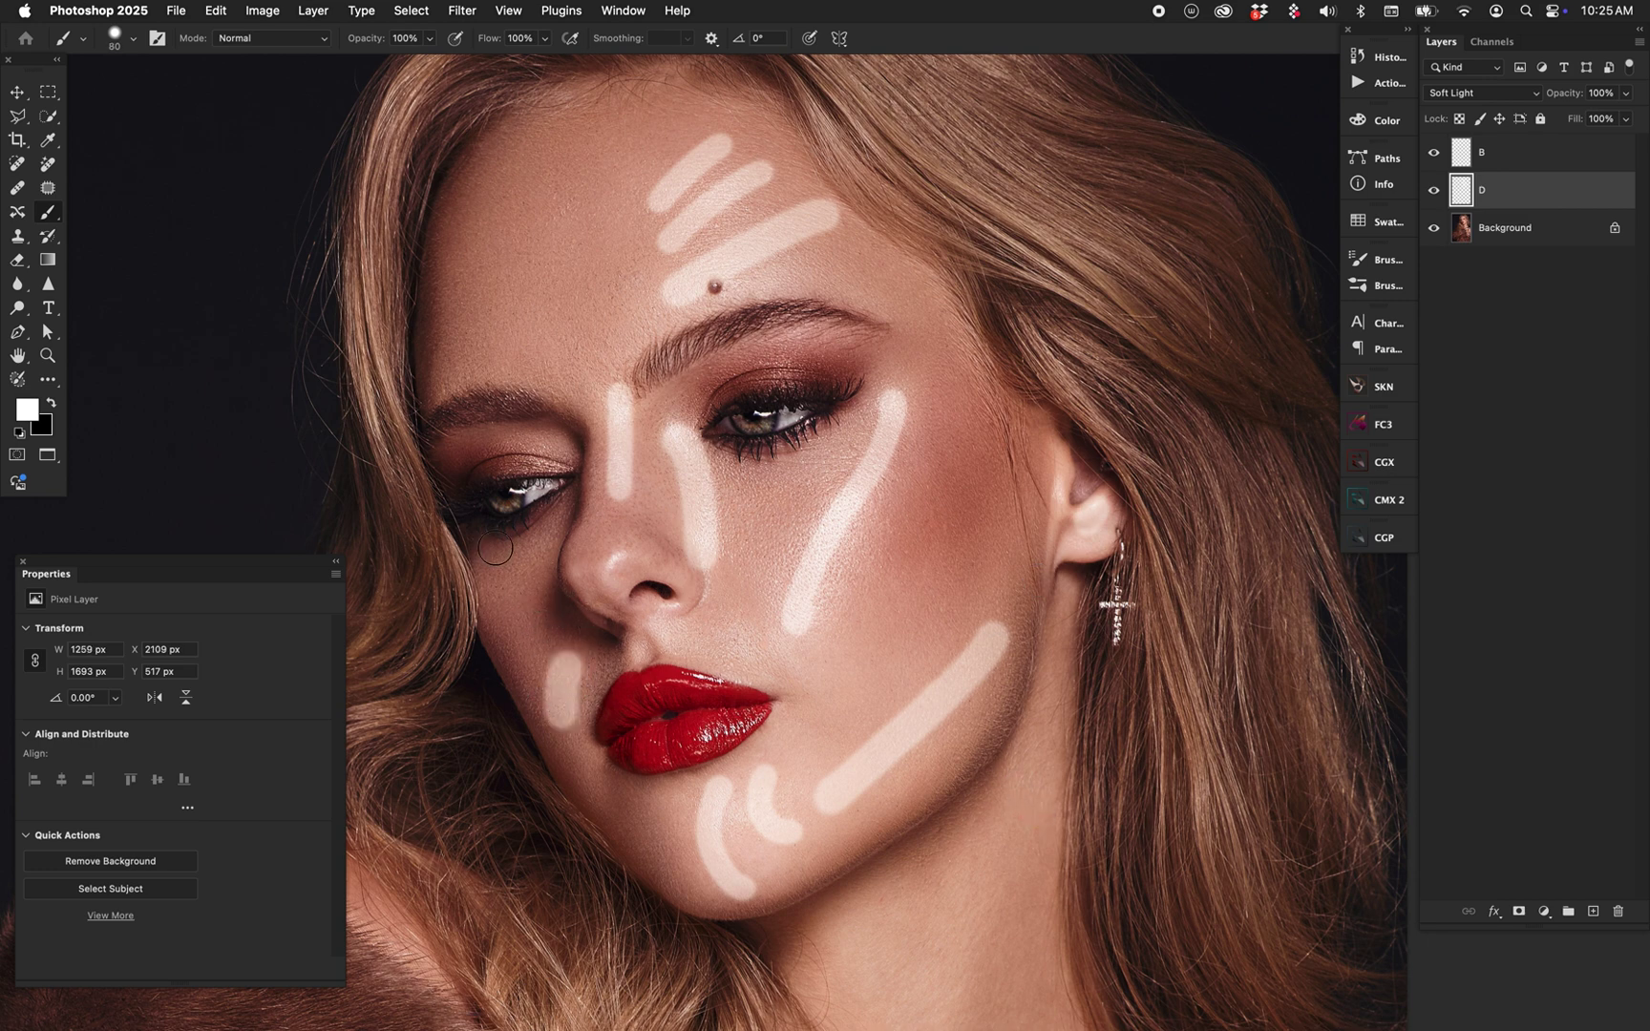
key("bracketleft")
mouse_move(498, 573)
left_mouse_down()
mouse_move(536, 527)
mouse_move(550, 550)
left_mouse_up()
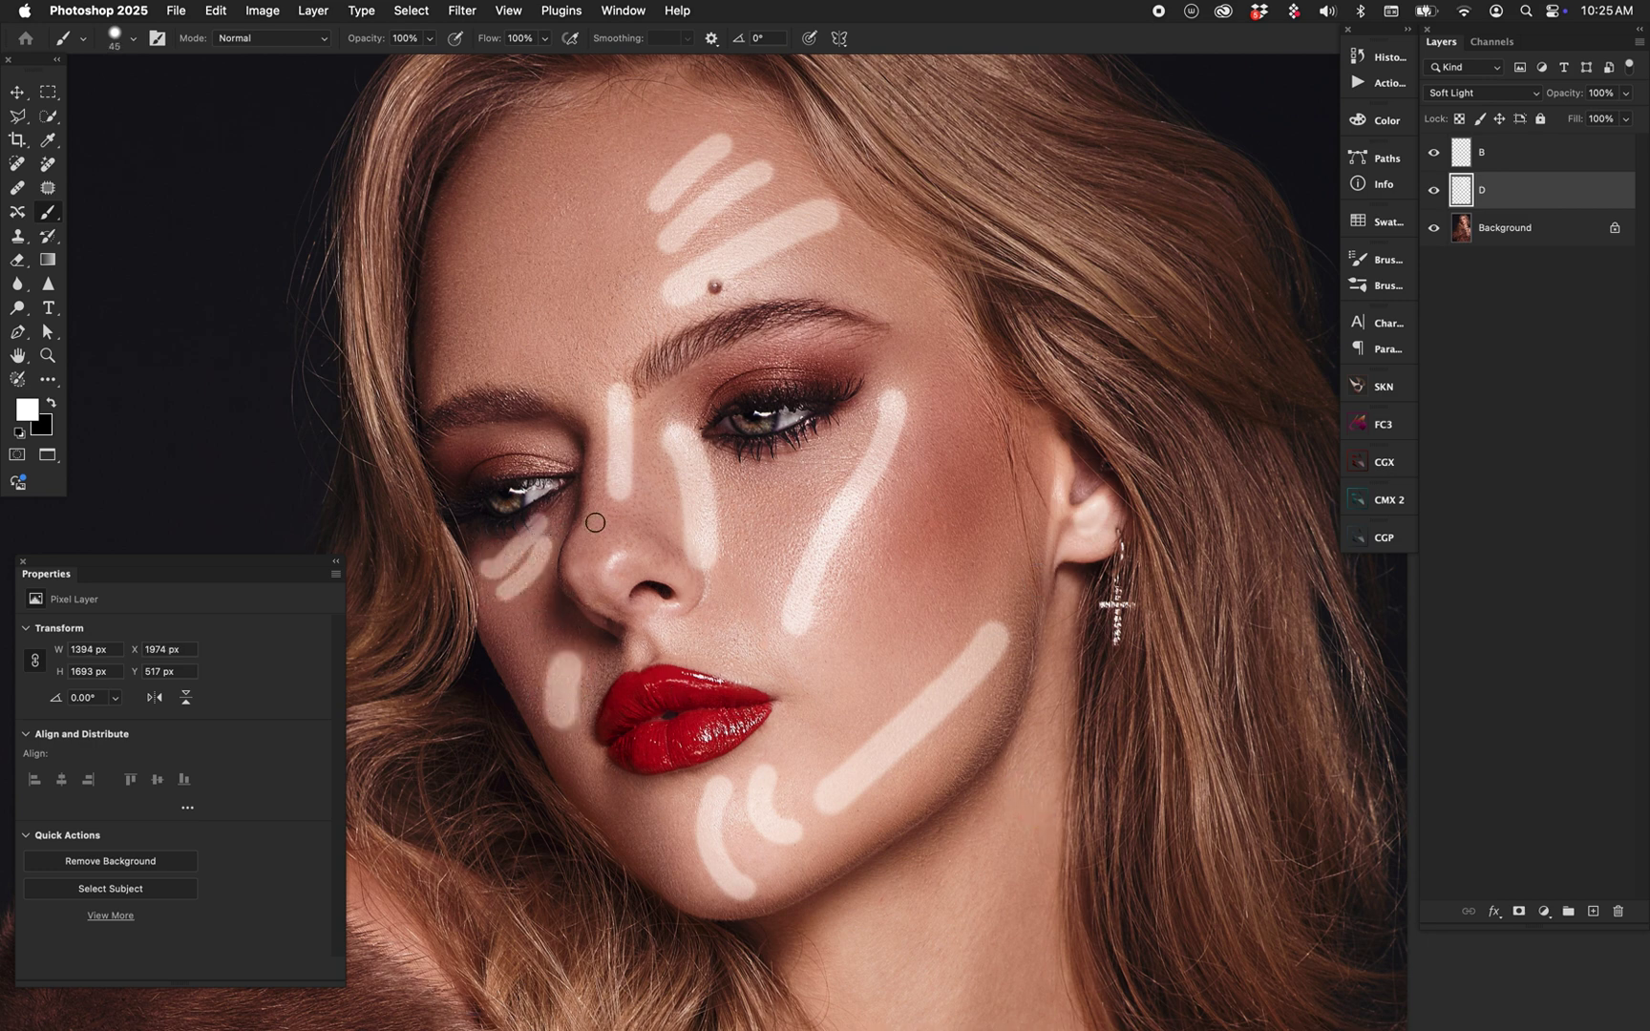
Step: Undo the lower under-eye stroke and repaint it in white
key("x")
key("e")
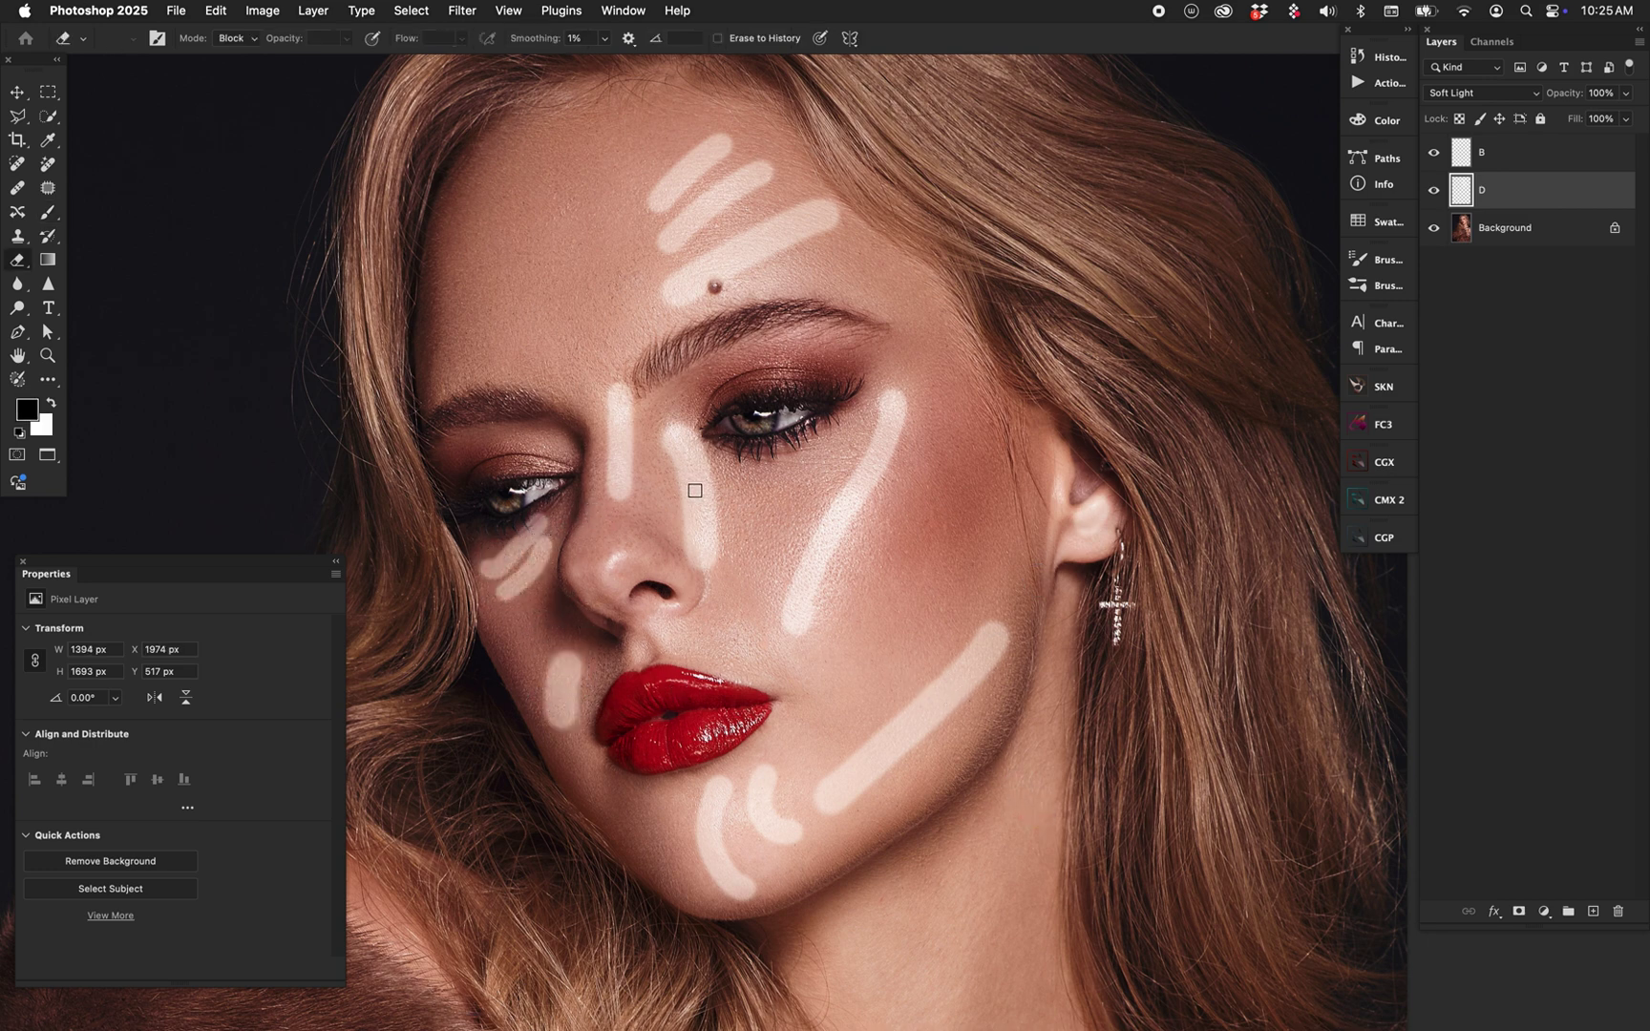
key("super+z")
key("b")
key("x")
left_click_drag(506, 609, 552, 565)
key("bracketright")
key("bracketright")
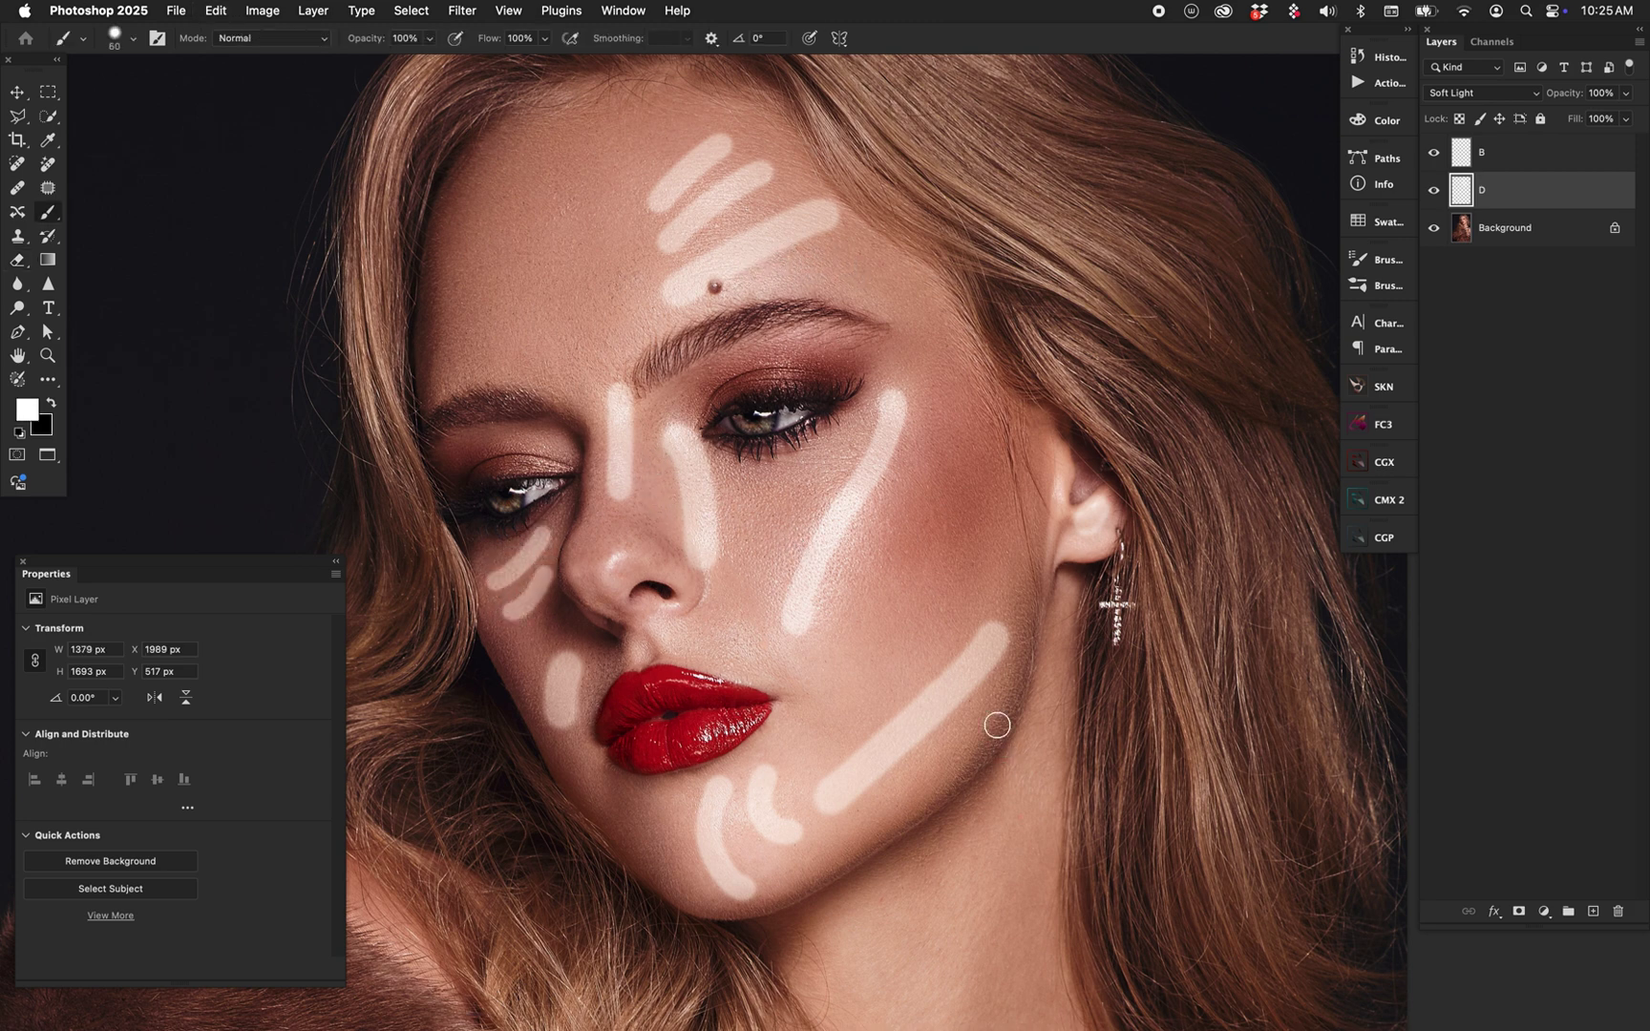
Step: Convert layer D to a smart object and apply a Gaussian Blur with radius 75
right_click(1567, 197)
left_click(1413, 468)
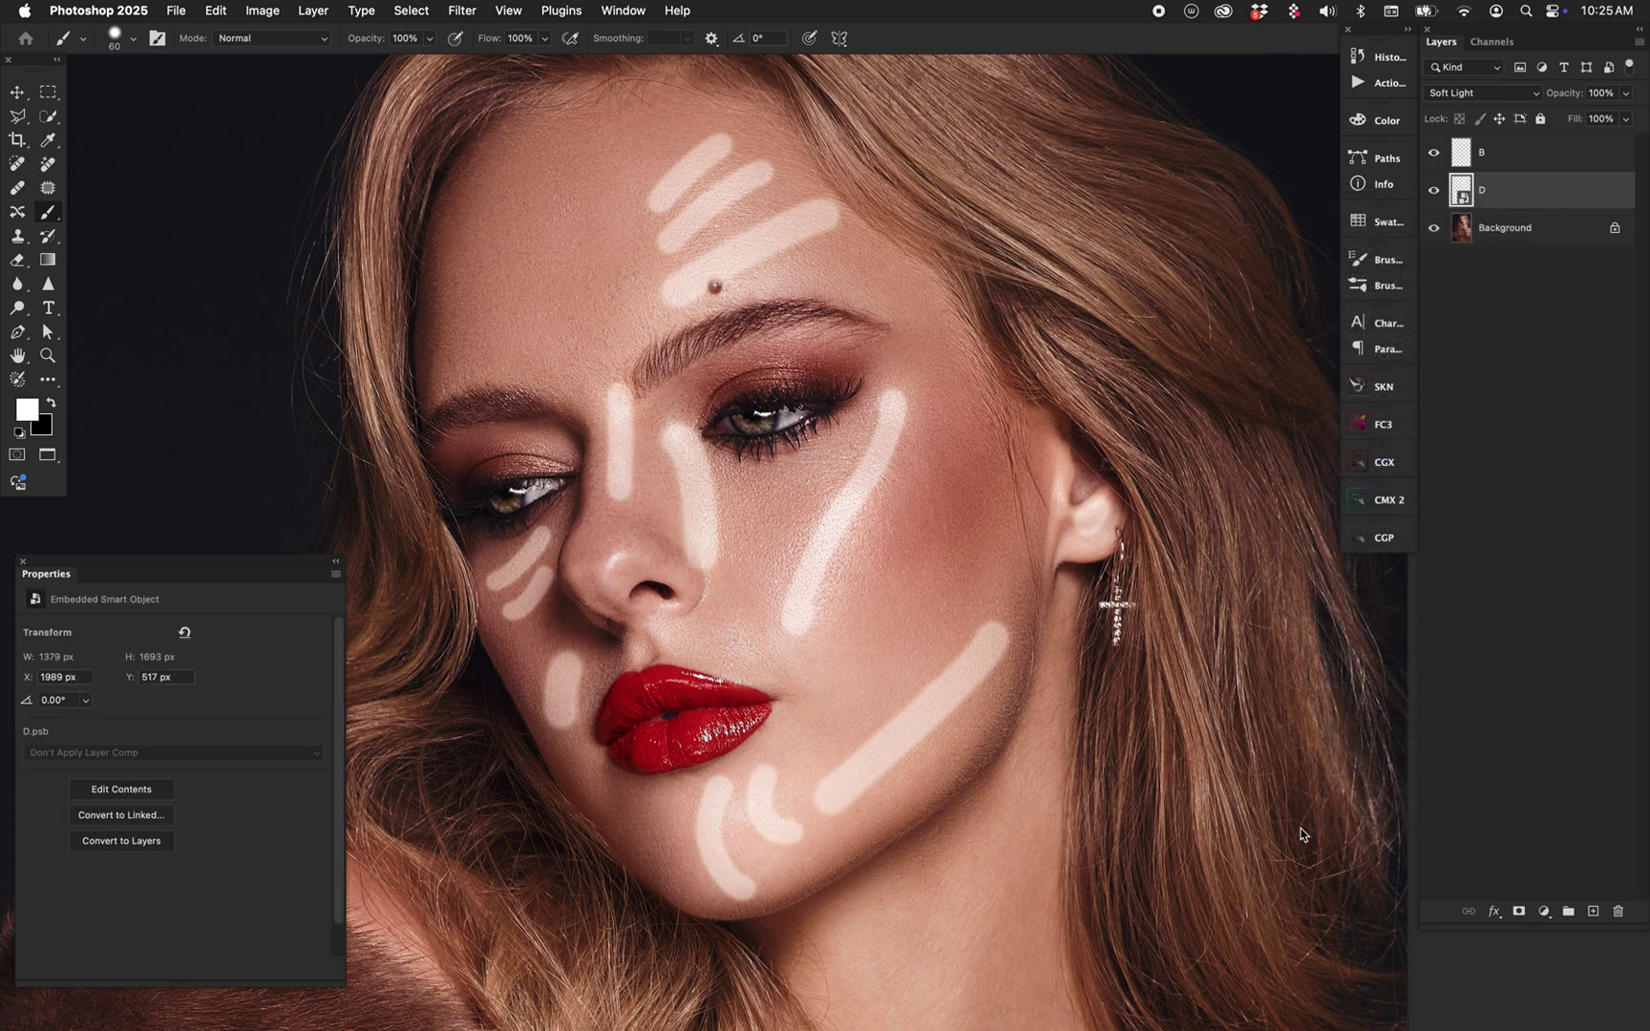
left_click(462, 11)
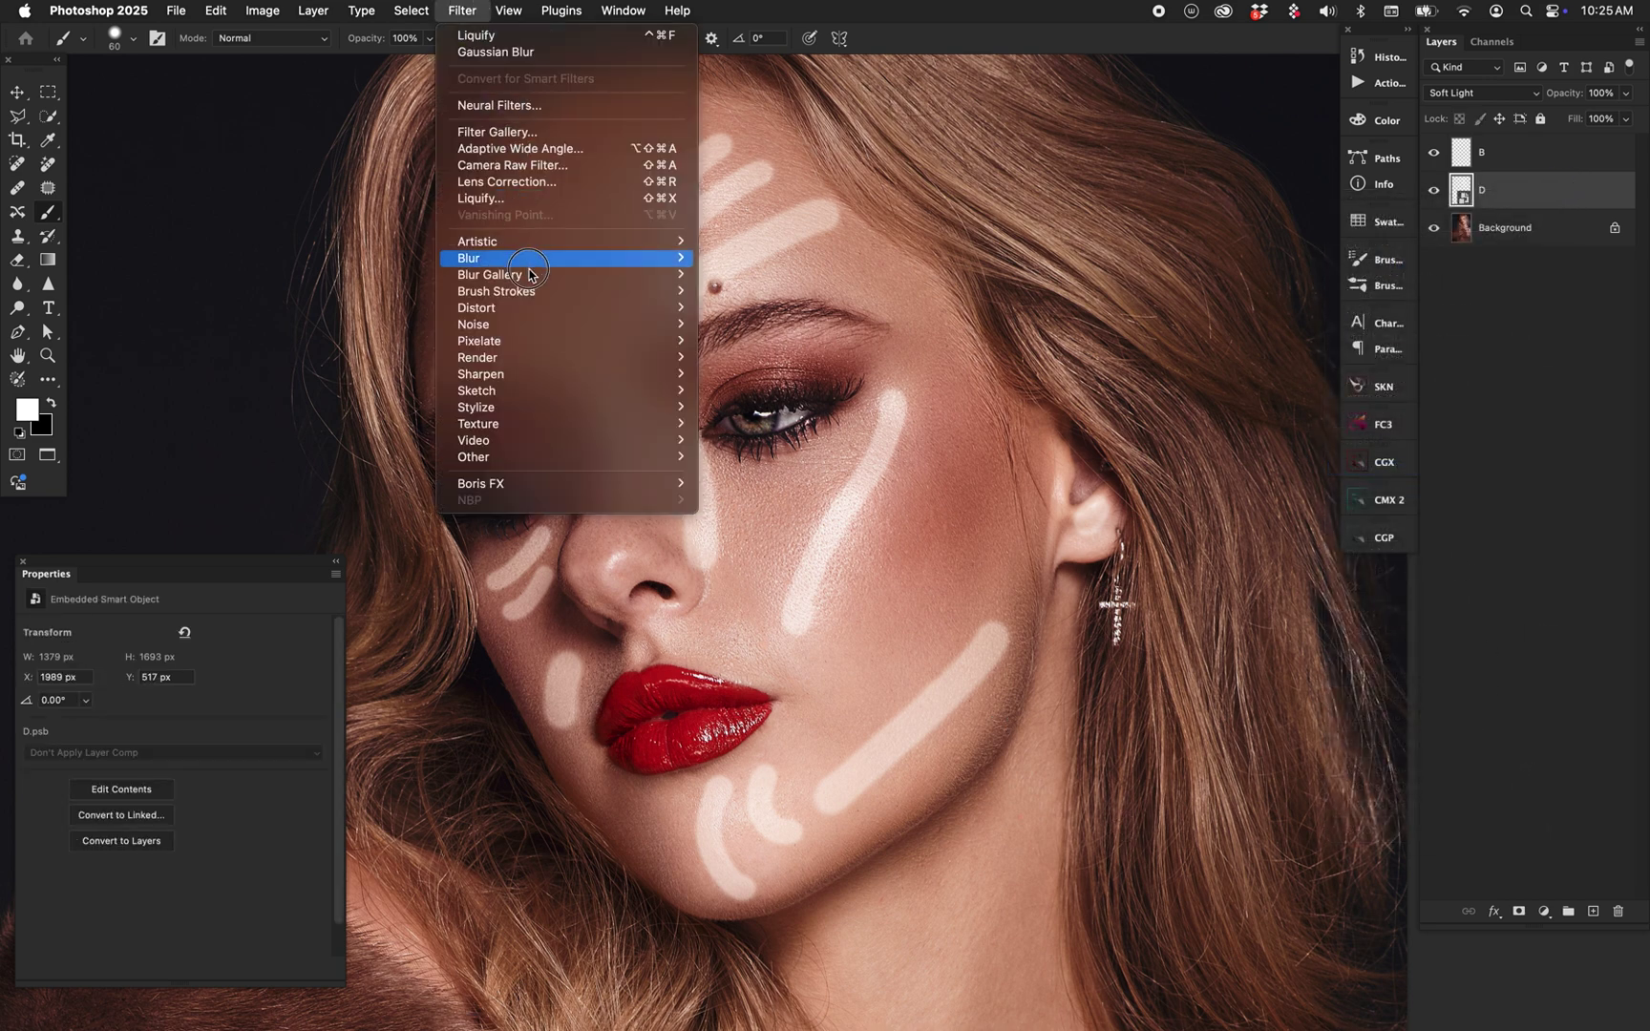
mouse_move(534, 259)
left_click(807, 325)
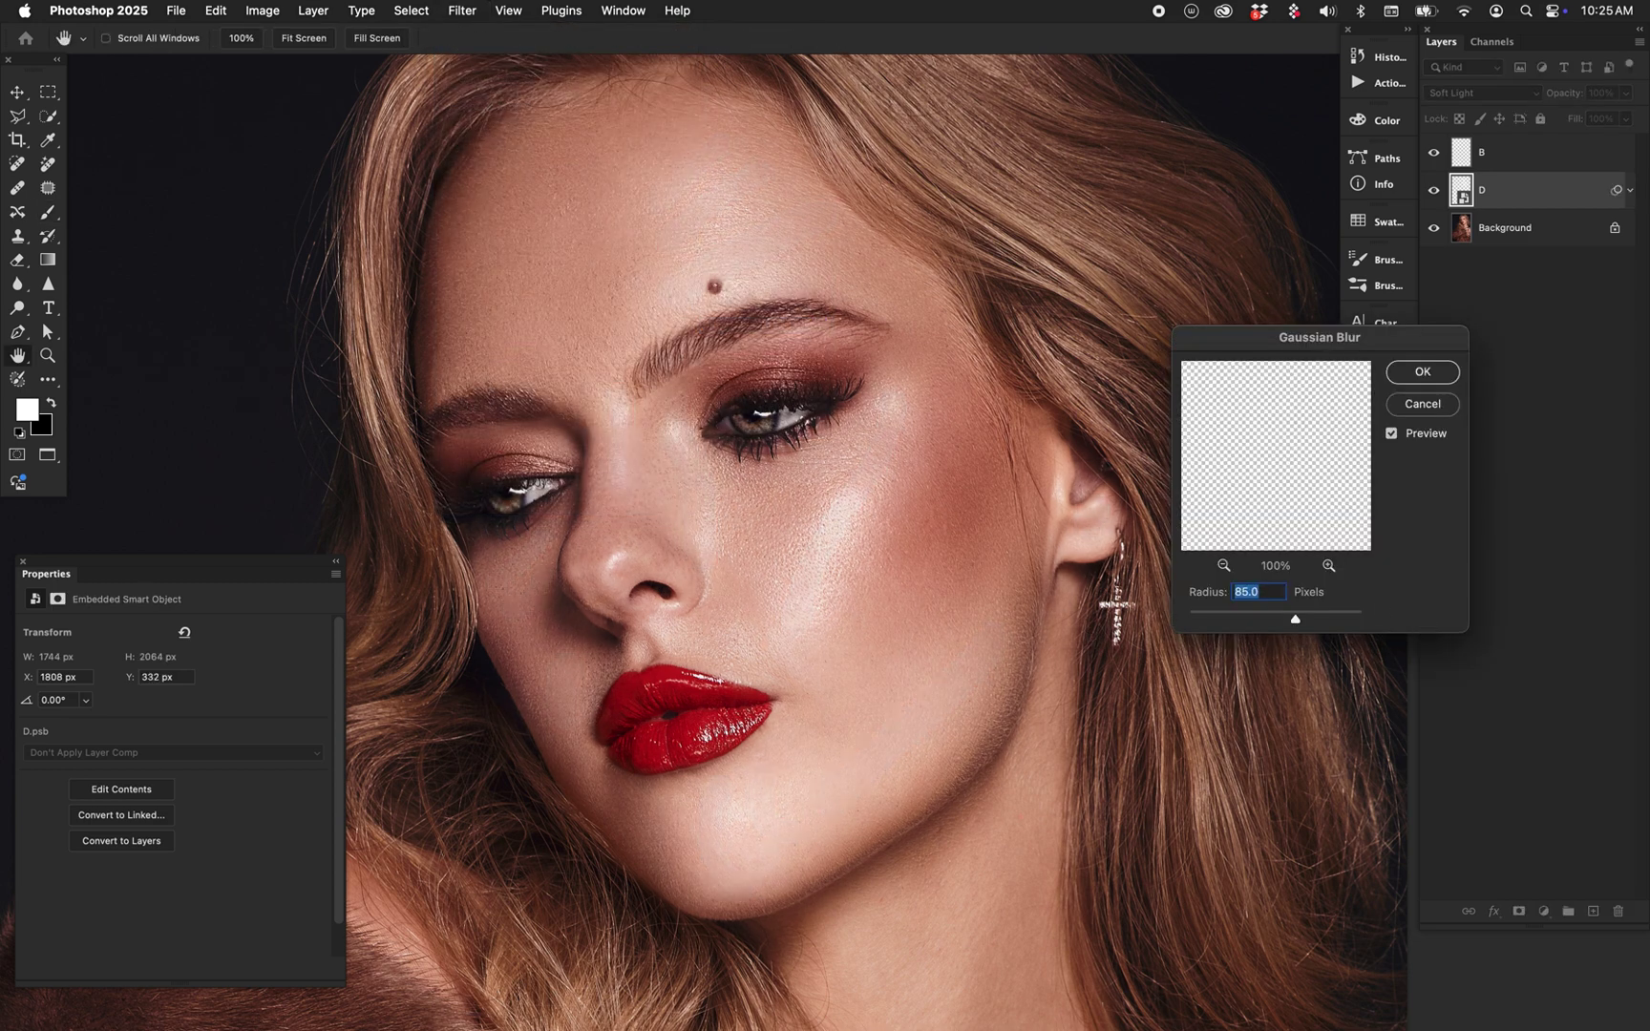
type("75")
key("Return")
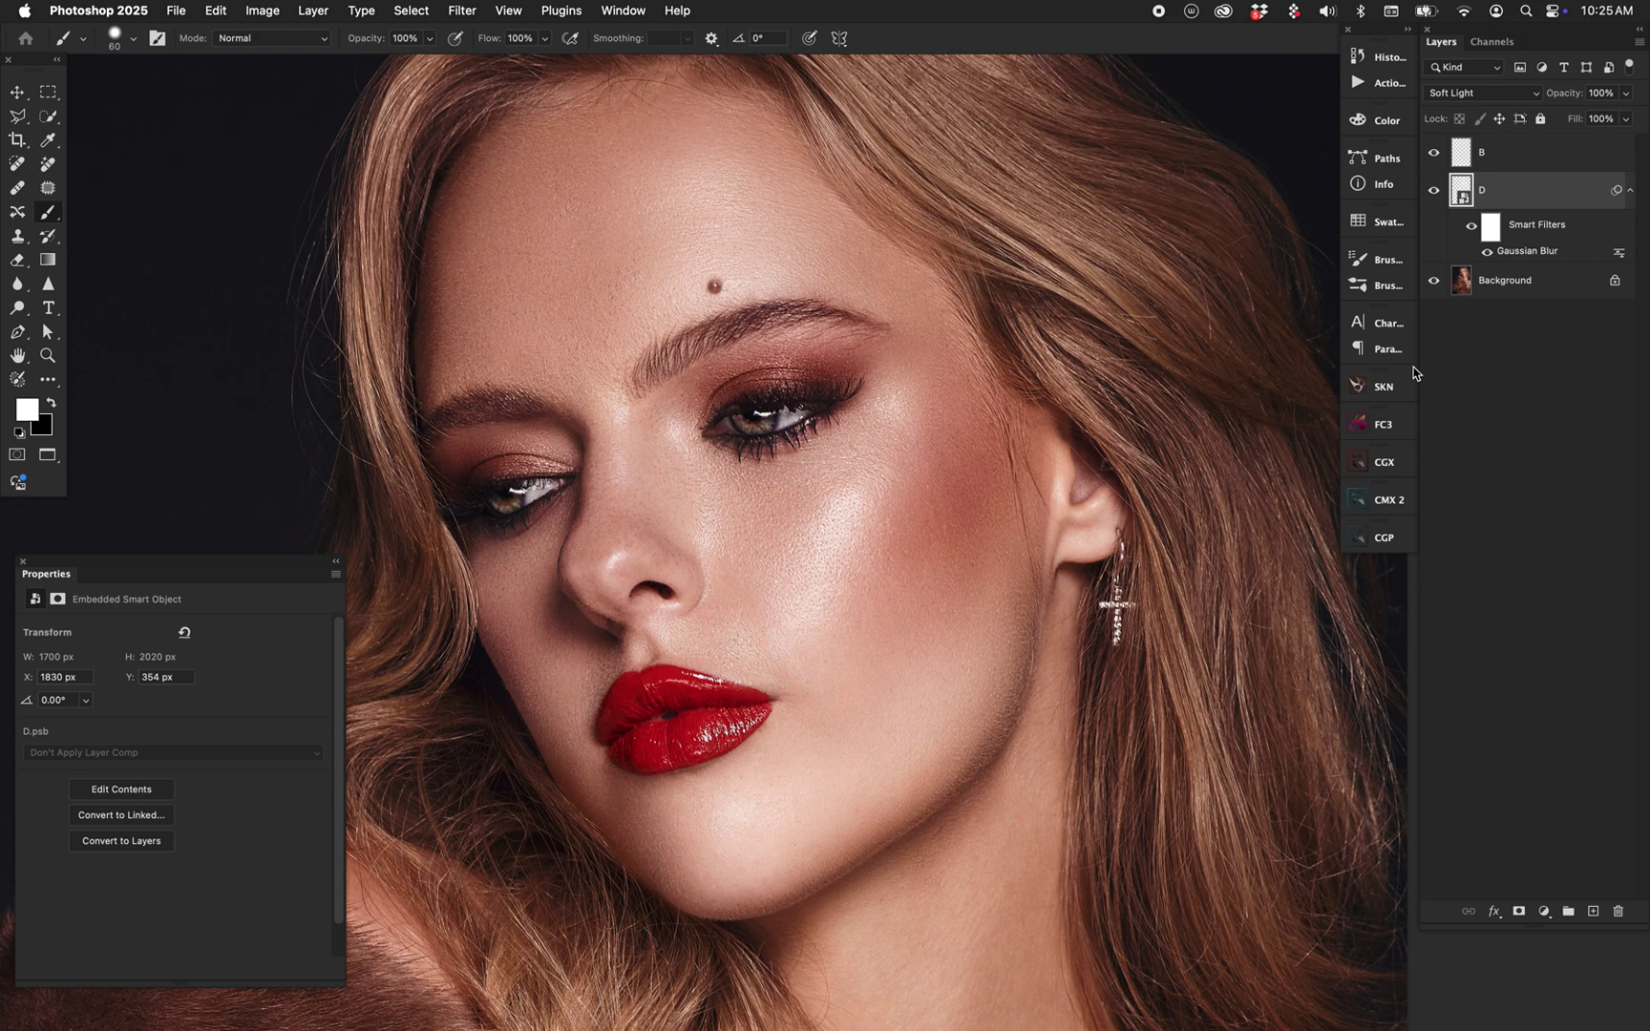
Step: Re-edit the Gaussian Blur radius to 70 px, then select layer B with black as foreground
double_click(1527, 250)
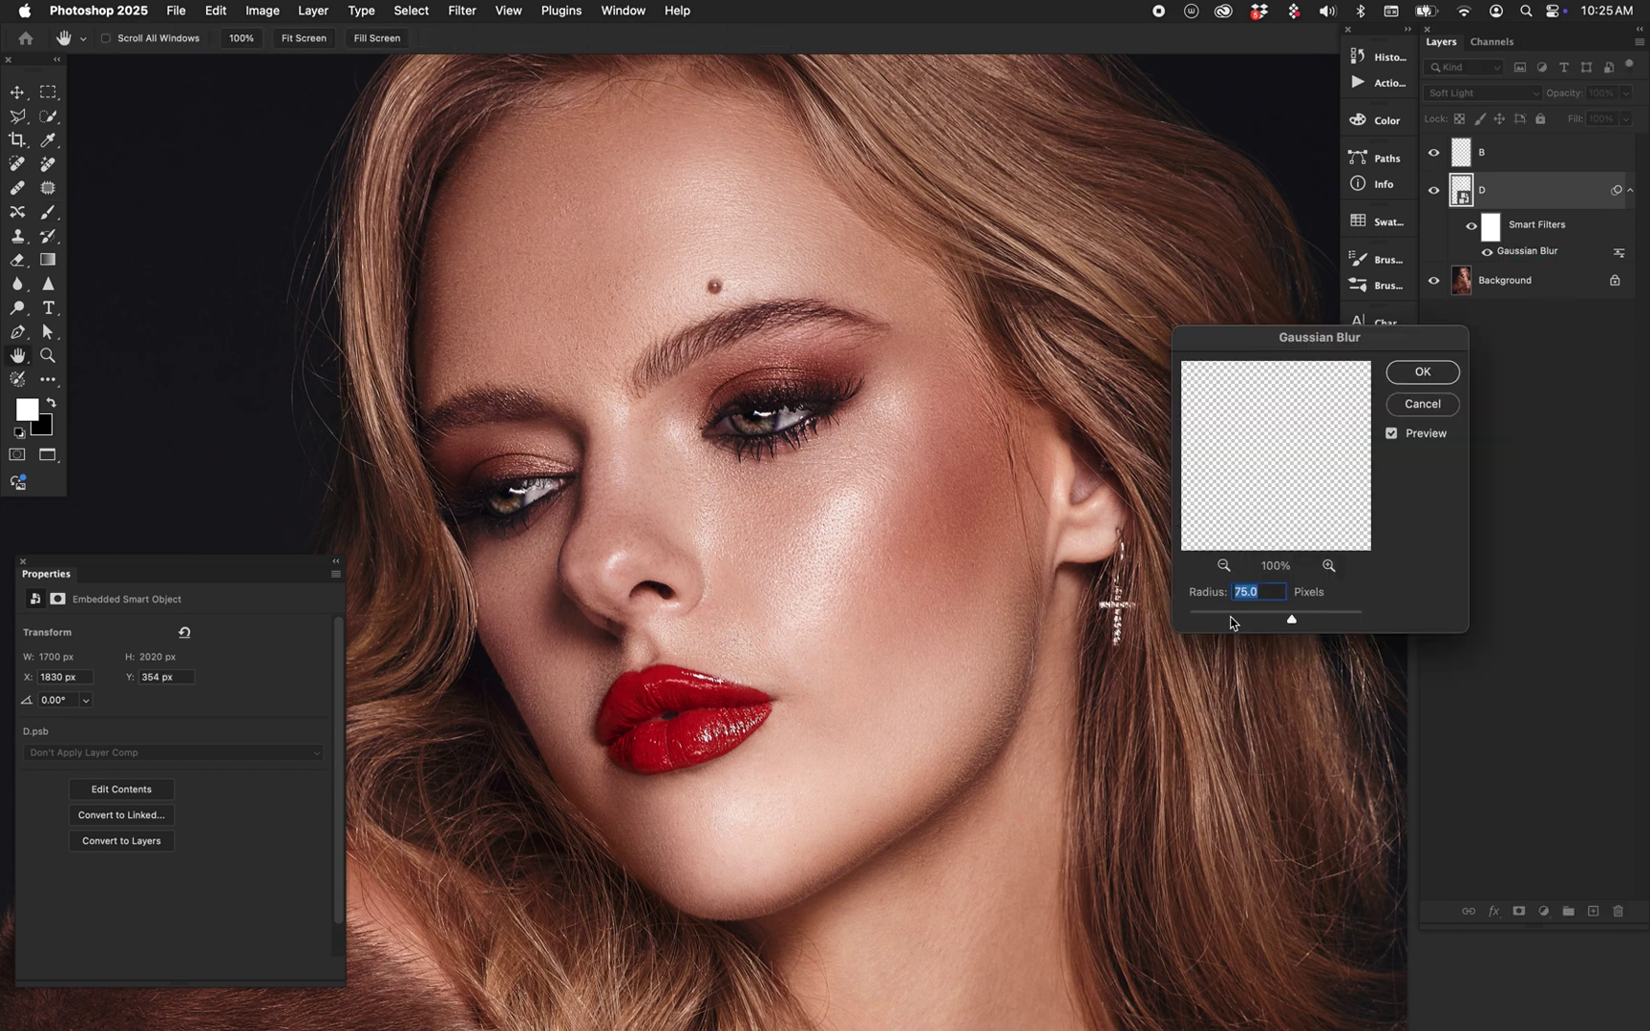
left_click(1286, 618)
type("7500")
key("Return")
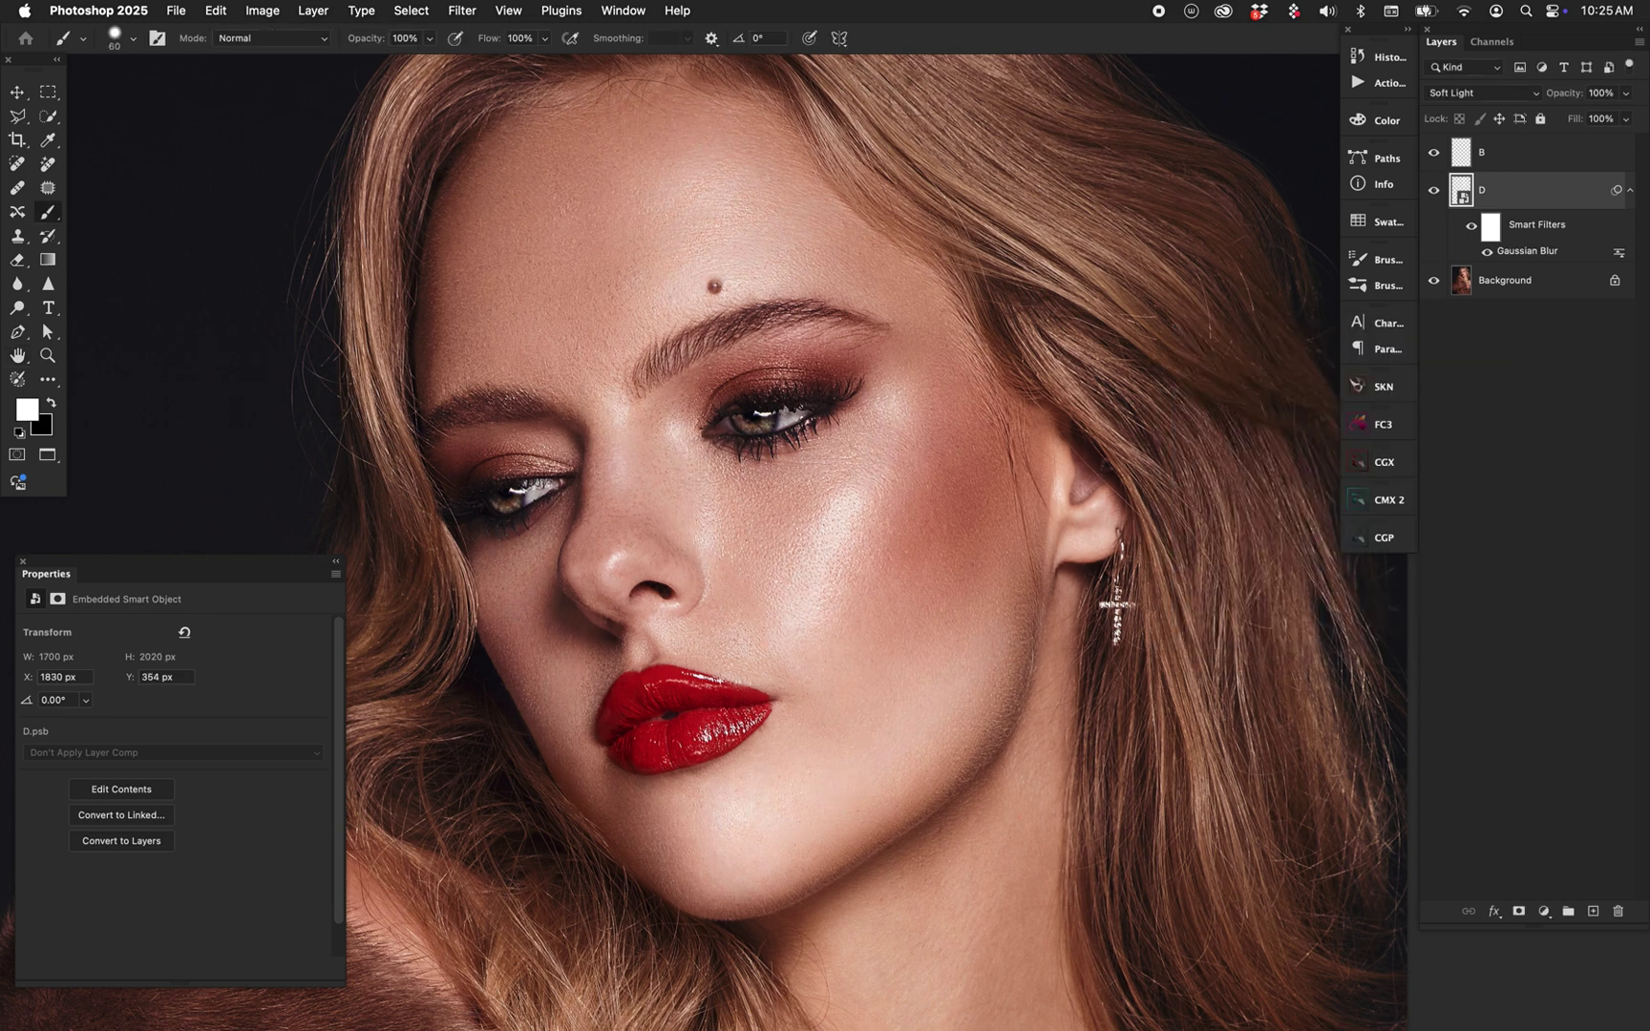
left_click(1528, 151)
key("x")
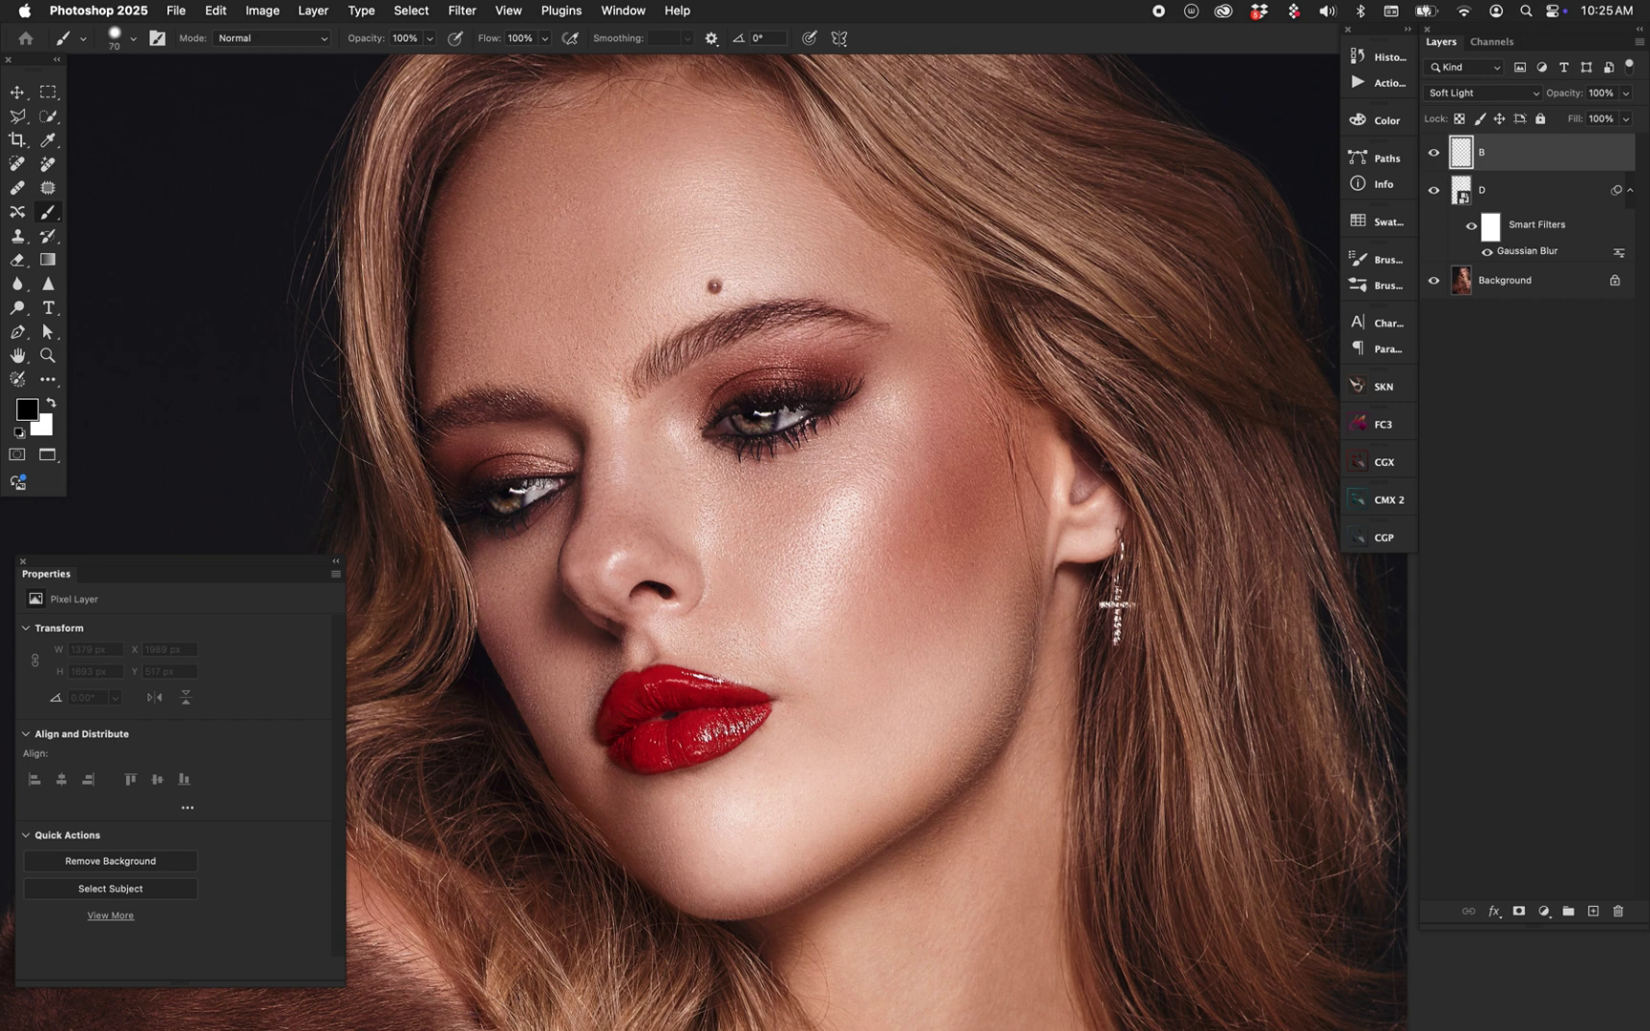
Step: Paint black strokes on layer B over cheekbone, cheek side, nostril, temple, eyelid, nose, chin and jawline
mouse_move(983, 391)
left_mouse_down()
mouse_move(936, 461)
mouse_move(926, 520)
left_mouse_up()
left_click_drag(998, 502, 911, 587)
left_click_drag(480, 581, 533, 724)
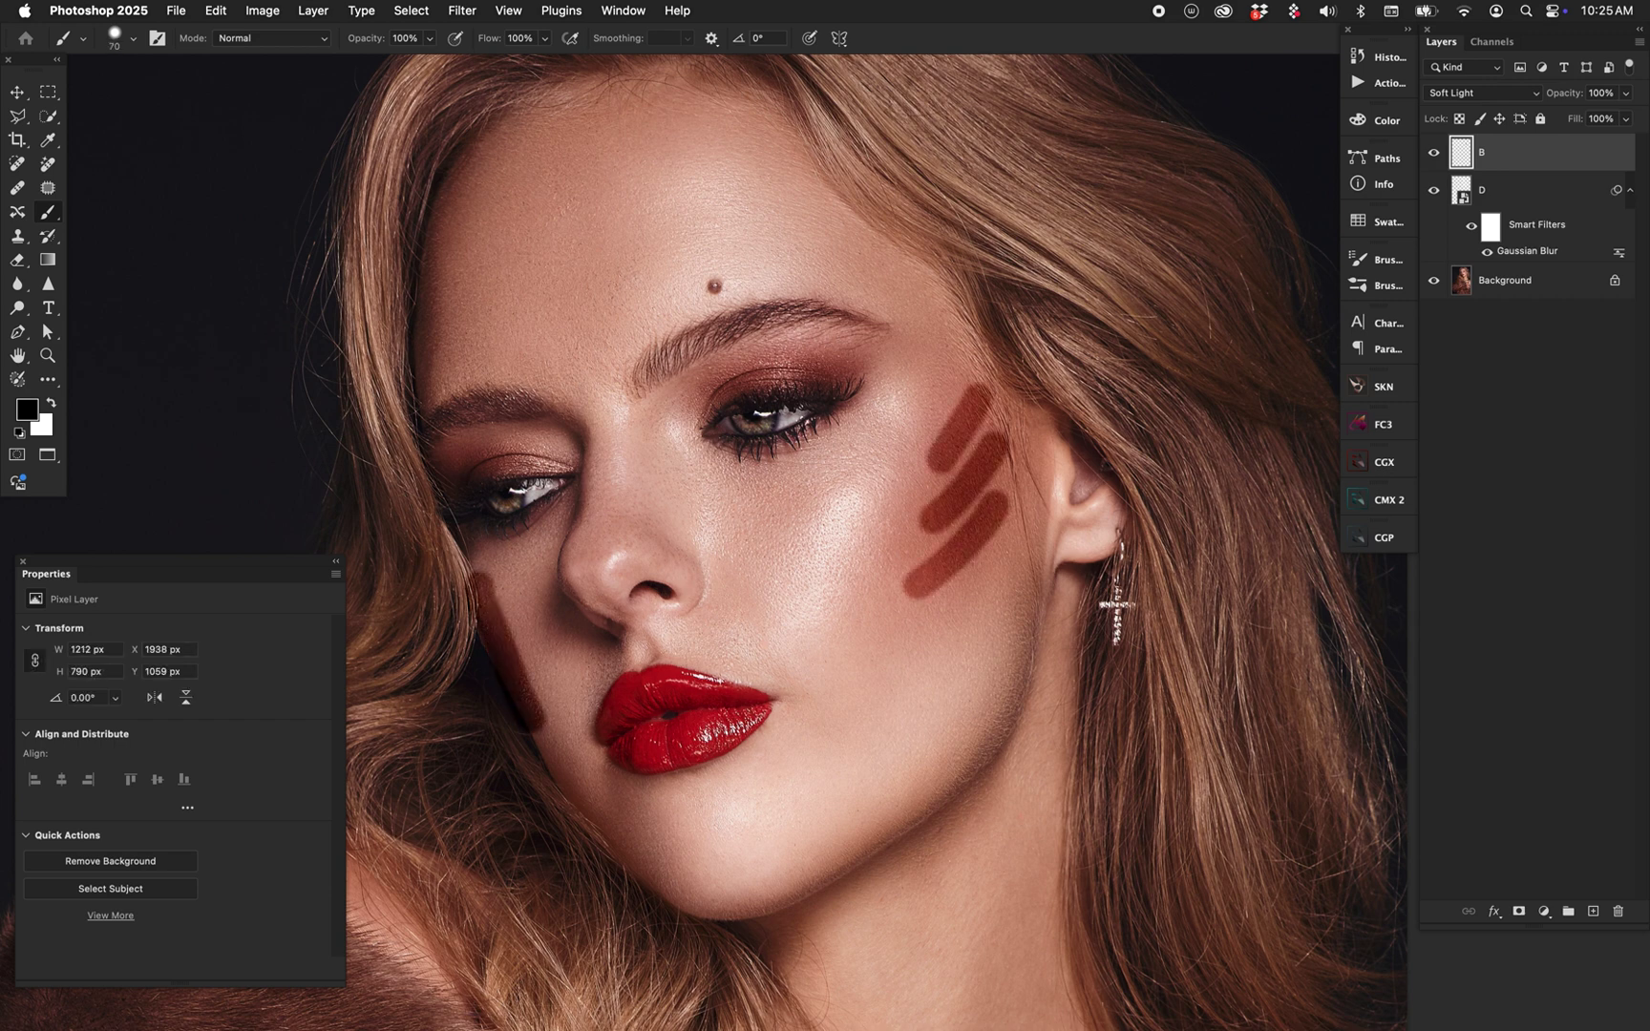
left_click_drag(550, 587, 574, 645)
left_click_drag(437, 397, 483, 181)
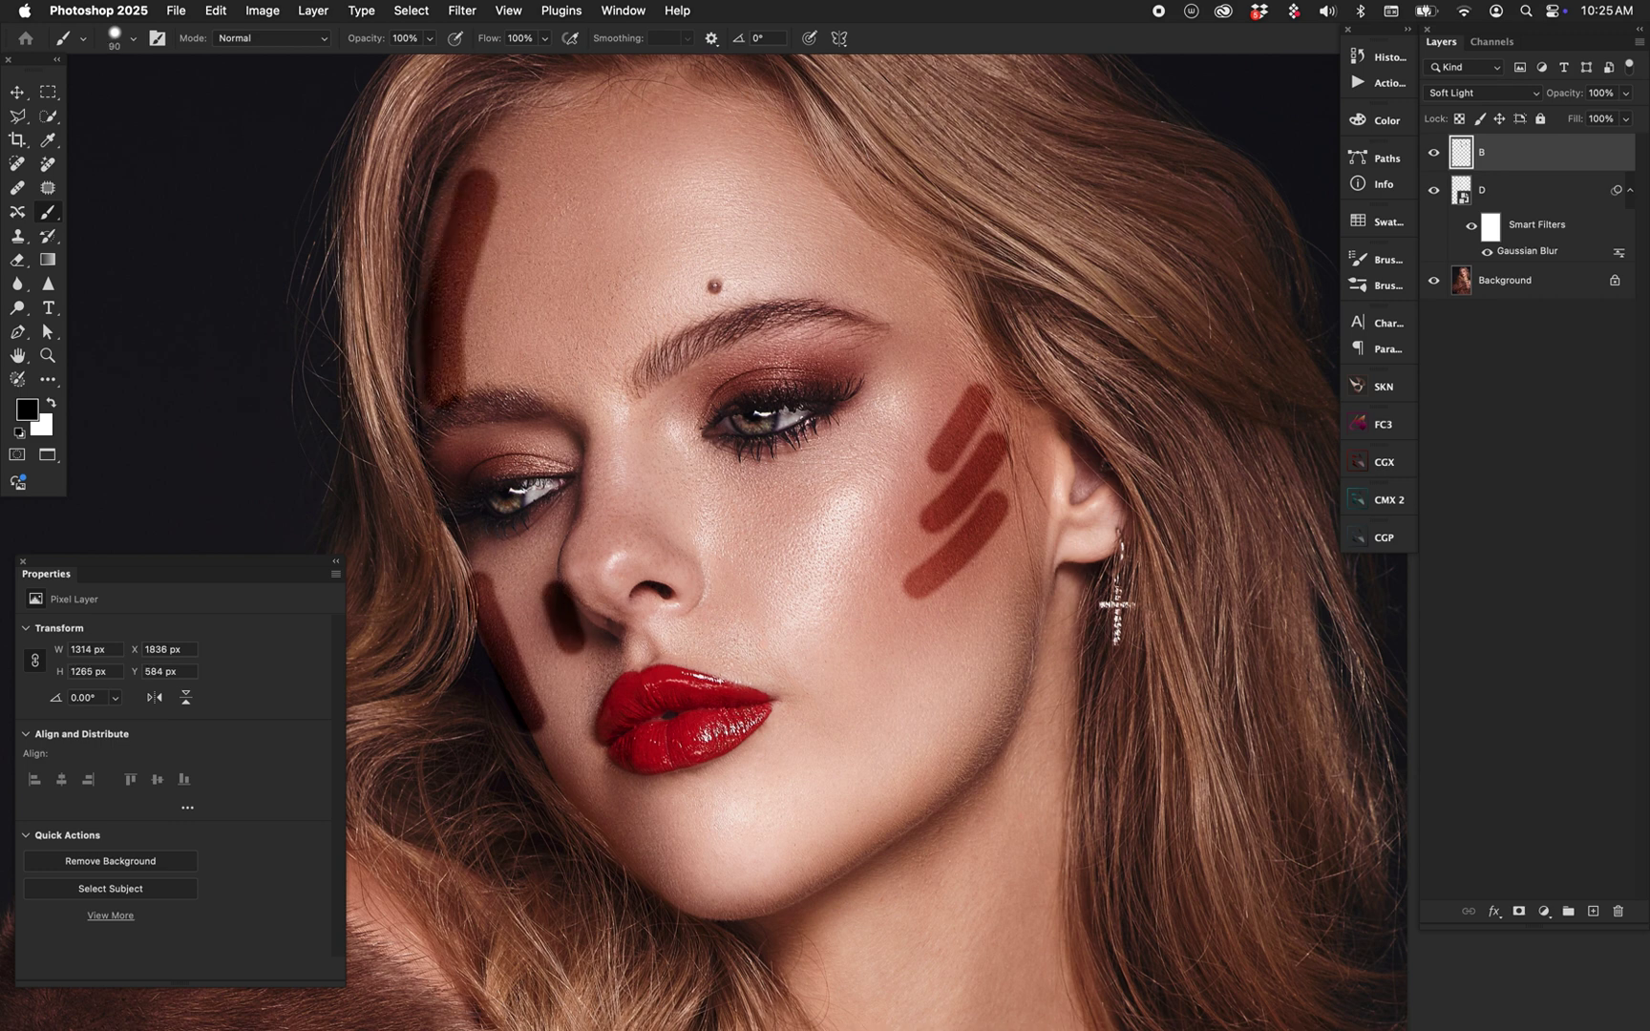
left_click_drag(702, 391, 819, 355)
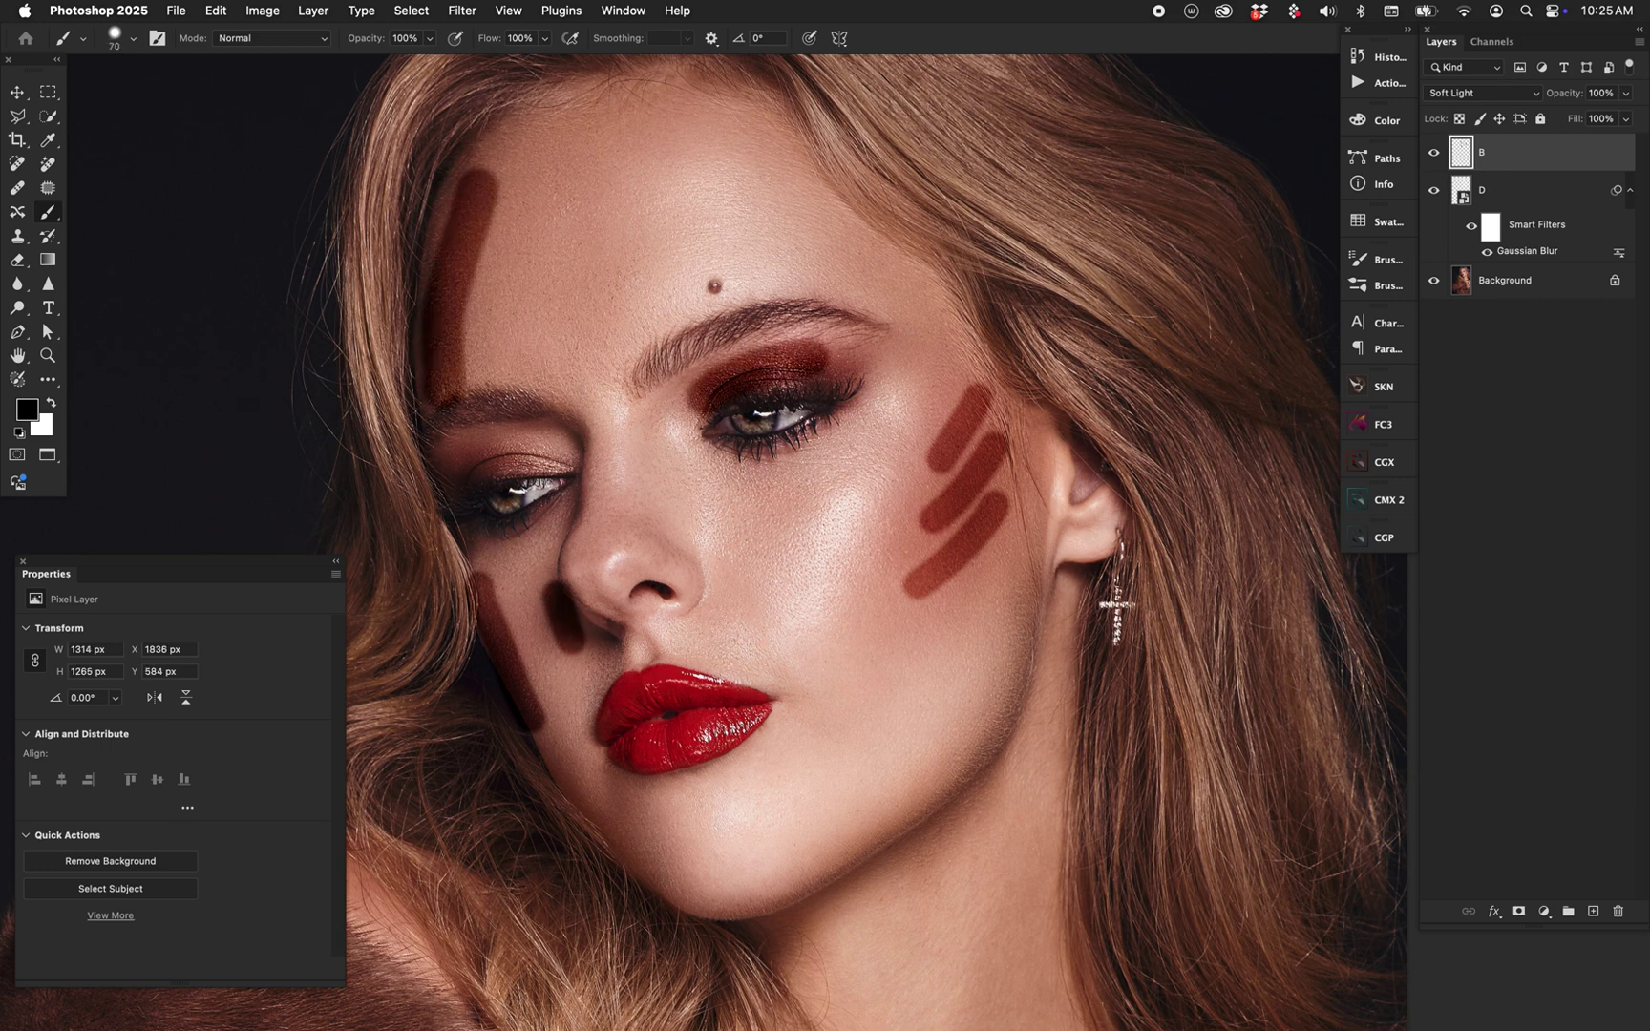
left_click_drag(587, 425, 576, 544)
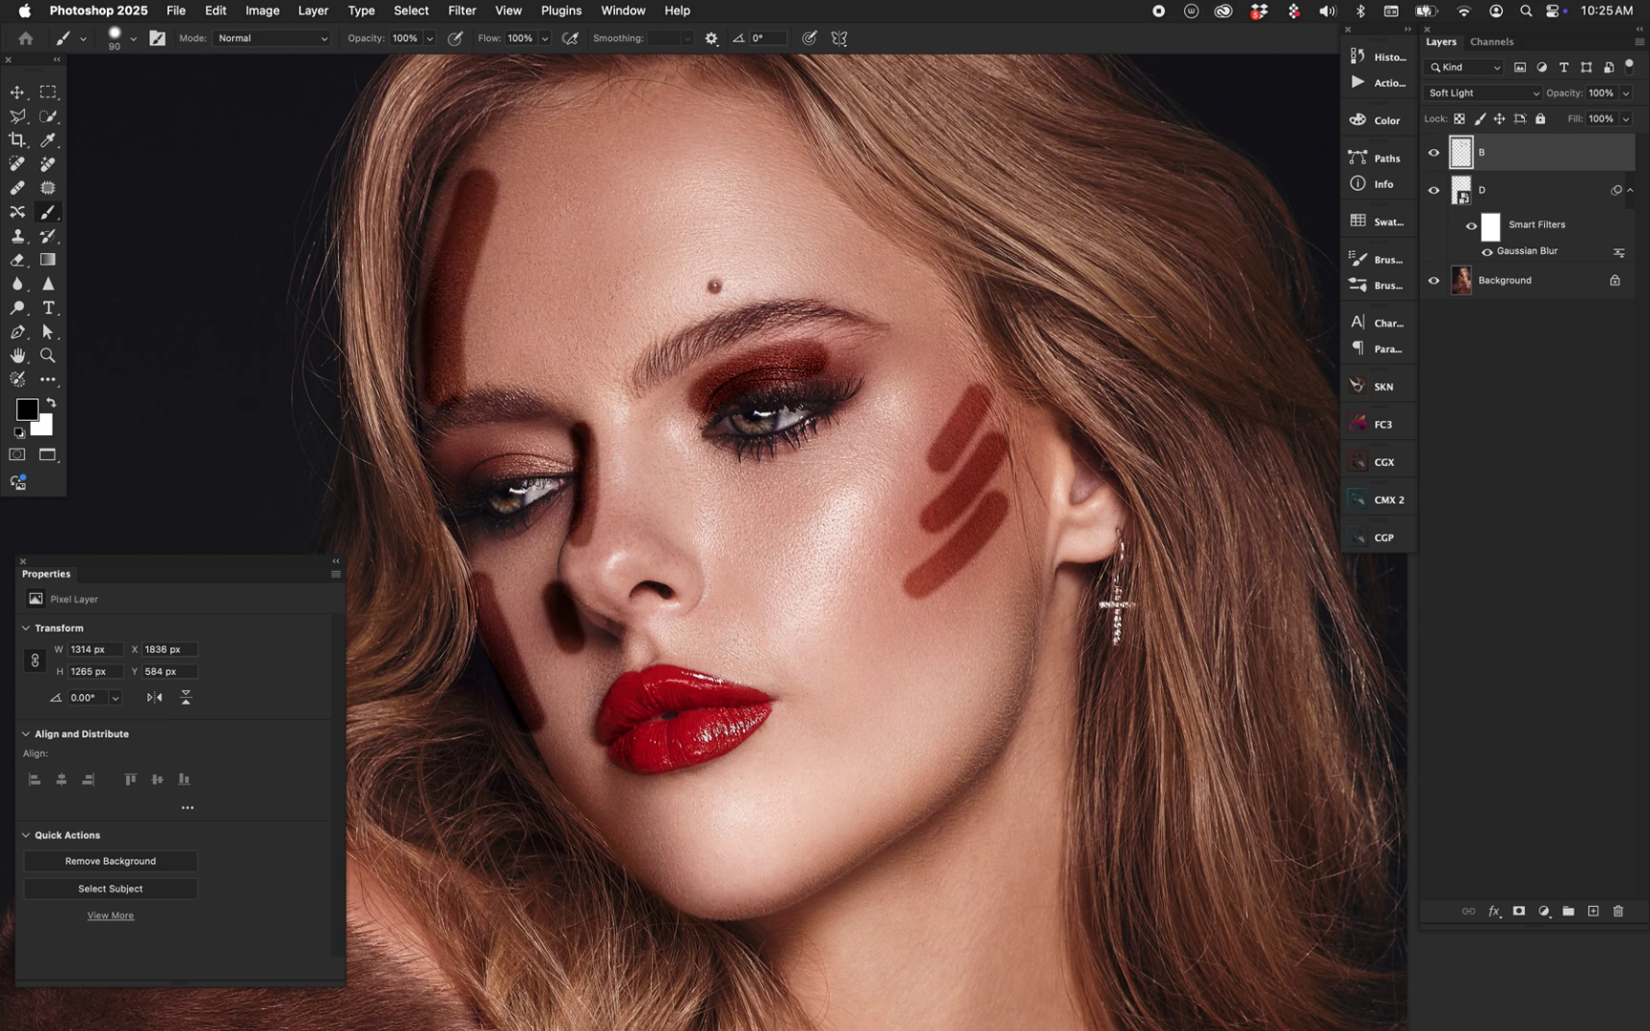
left_click_drag(603, 771, 669, 869)
left_click_drag(616, 626, 597, 697)
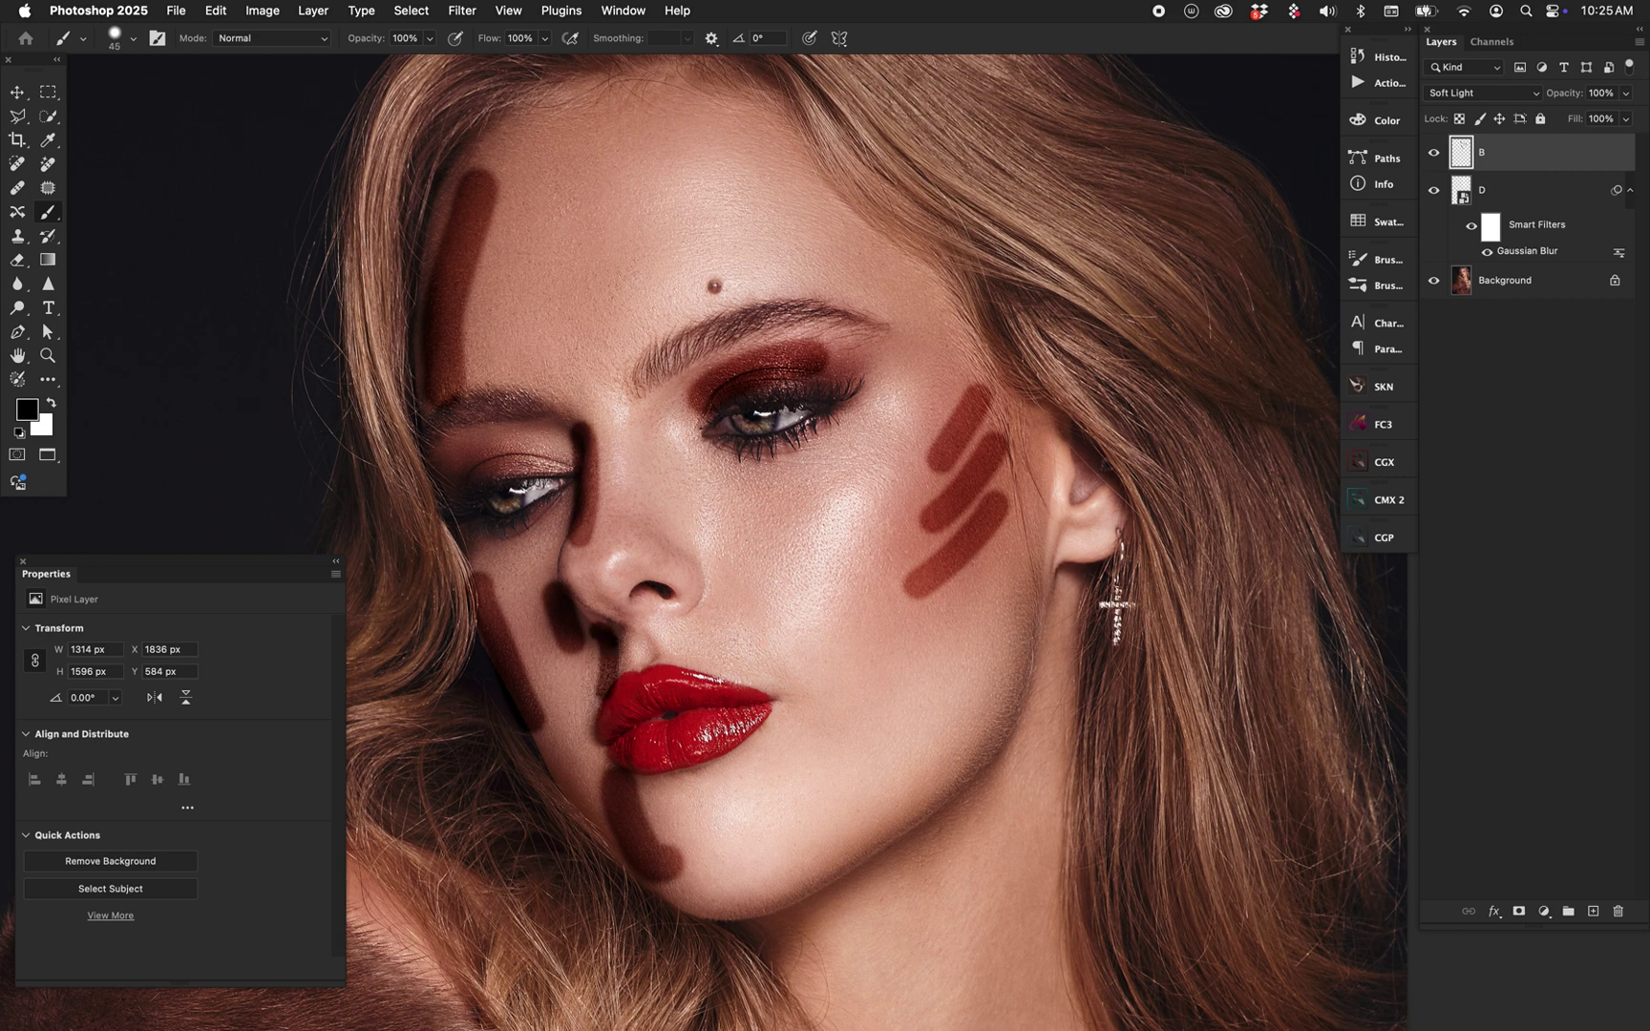
key("bracketright")
left_click_drag(767, 945, 998, 754)
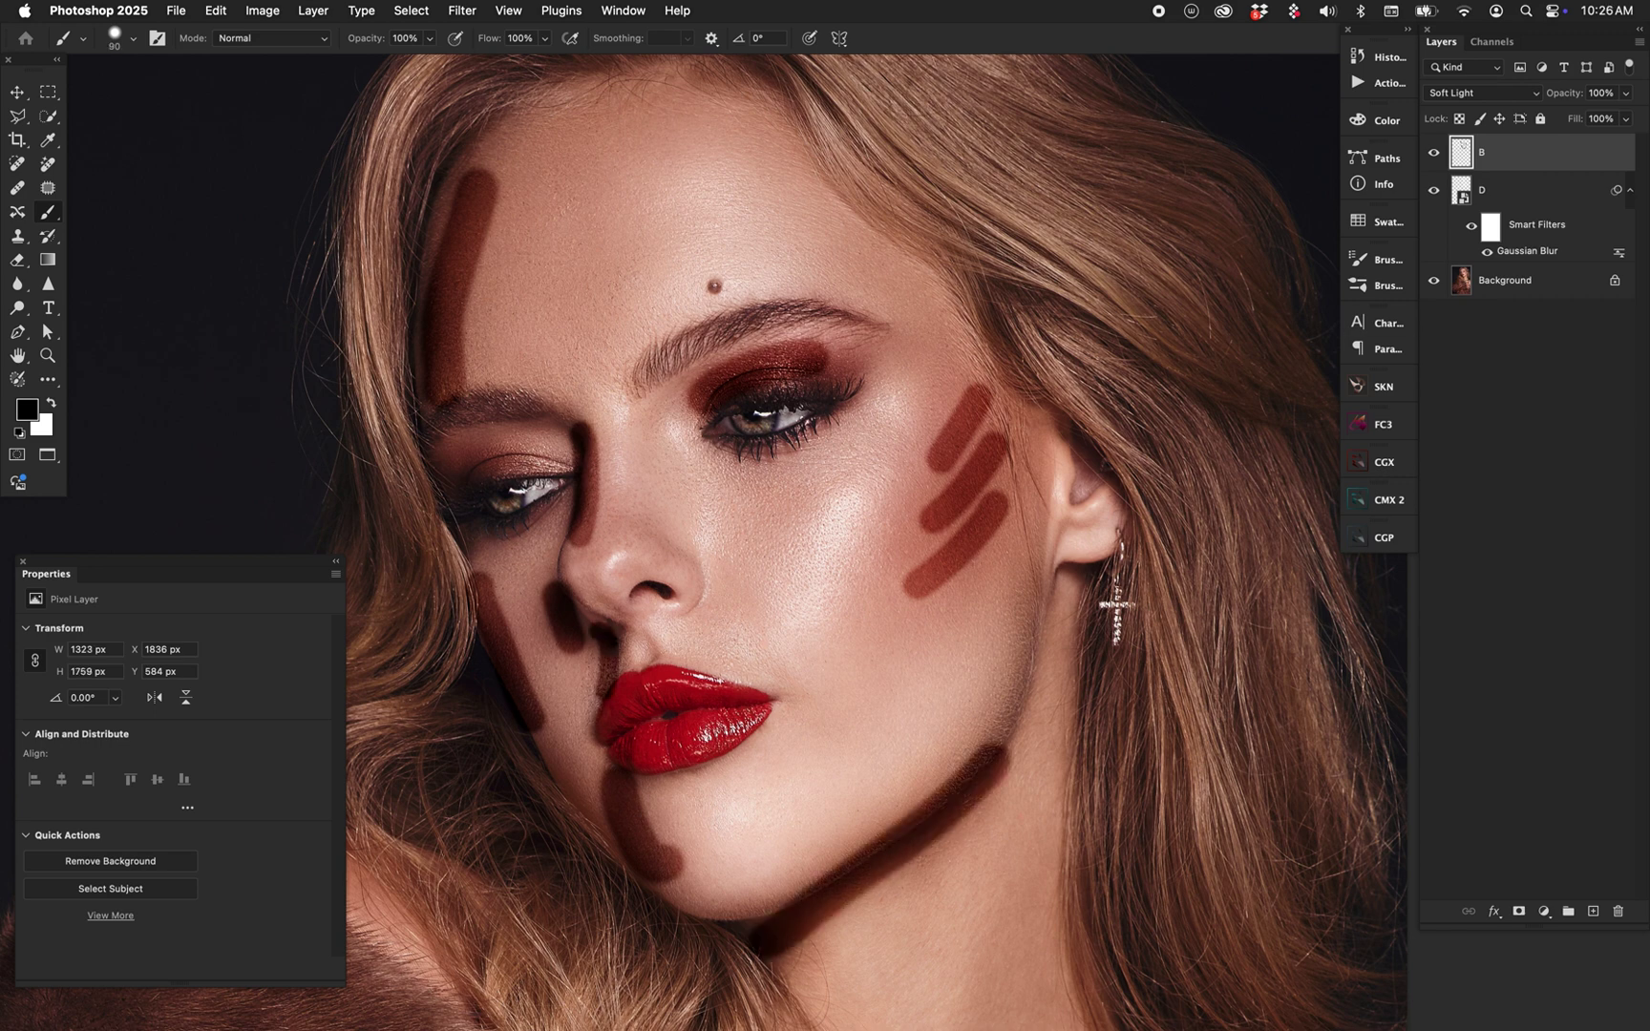
Step: Convert layer B to a smart object, apply a 75 px Gaussian Blur, and compare it on and off
right_click(1537, 153)
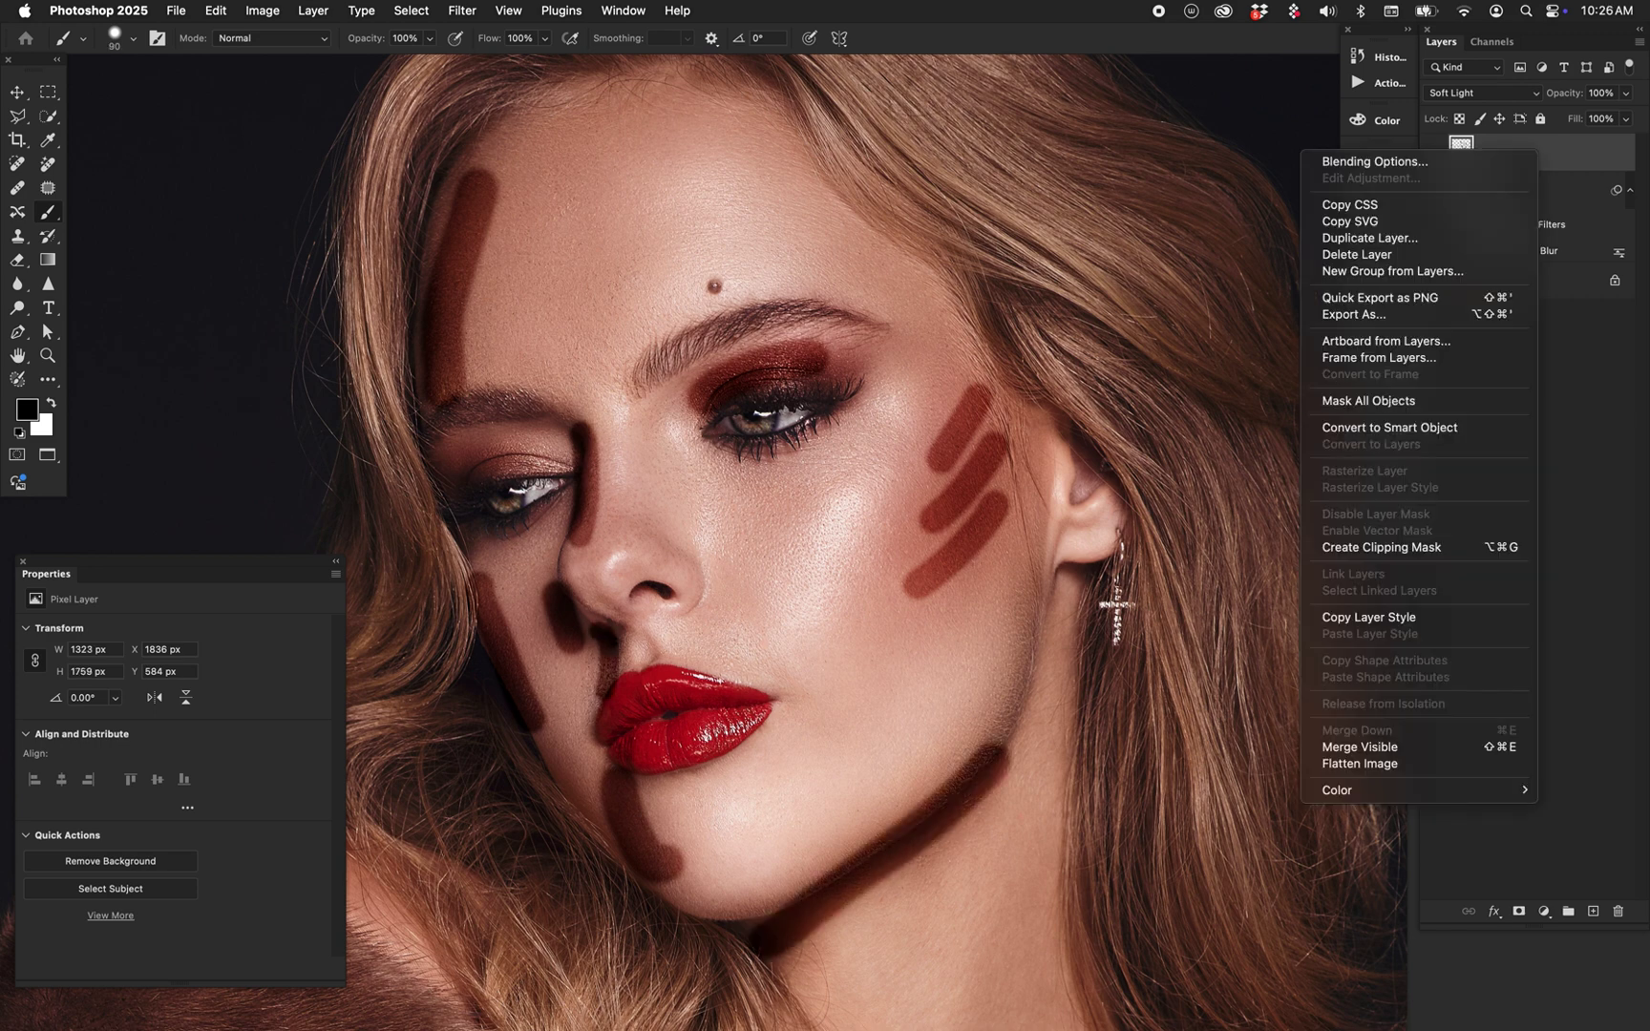
left_click(1389, 427)
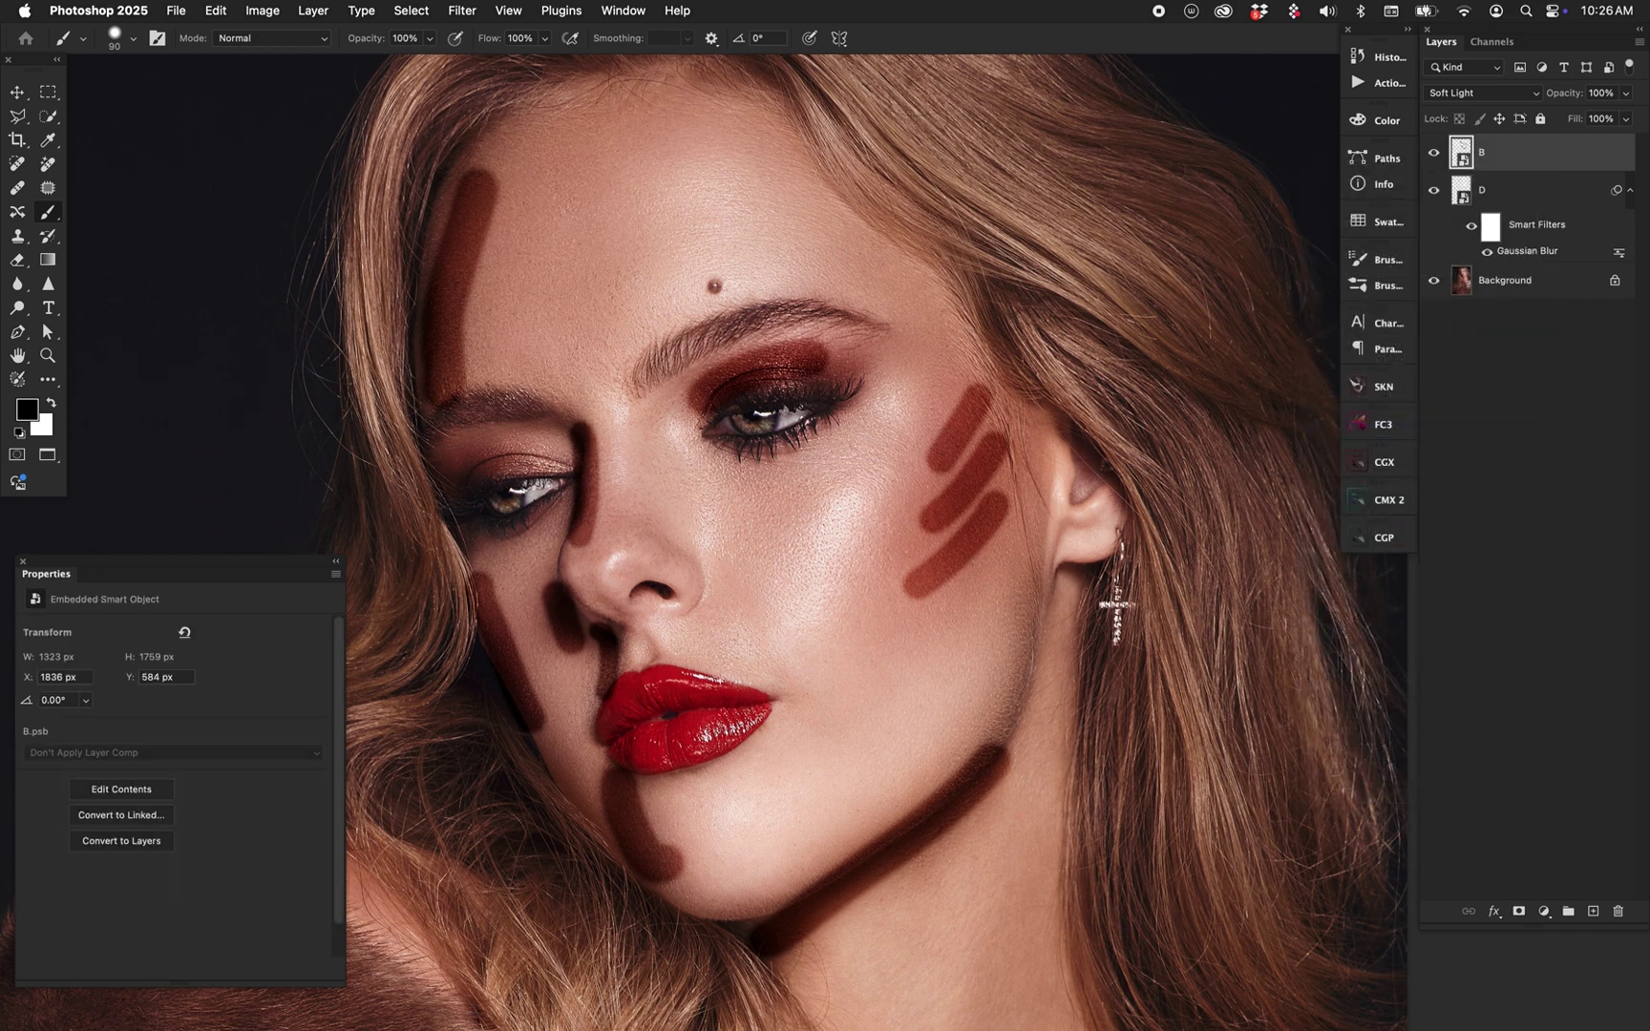
left_click(462, 11)
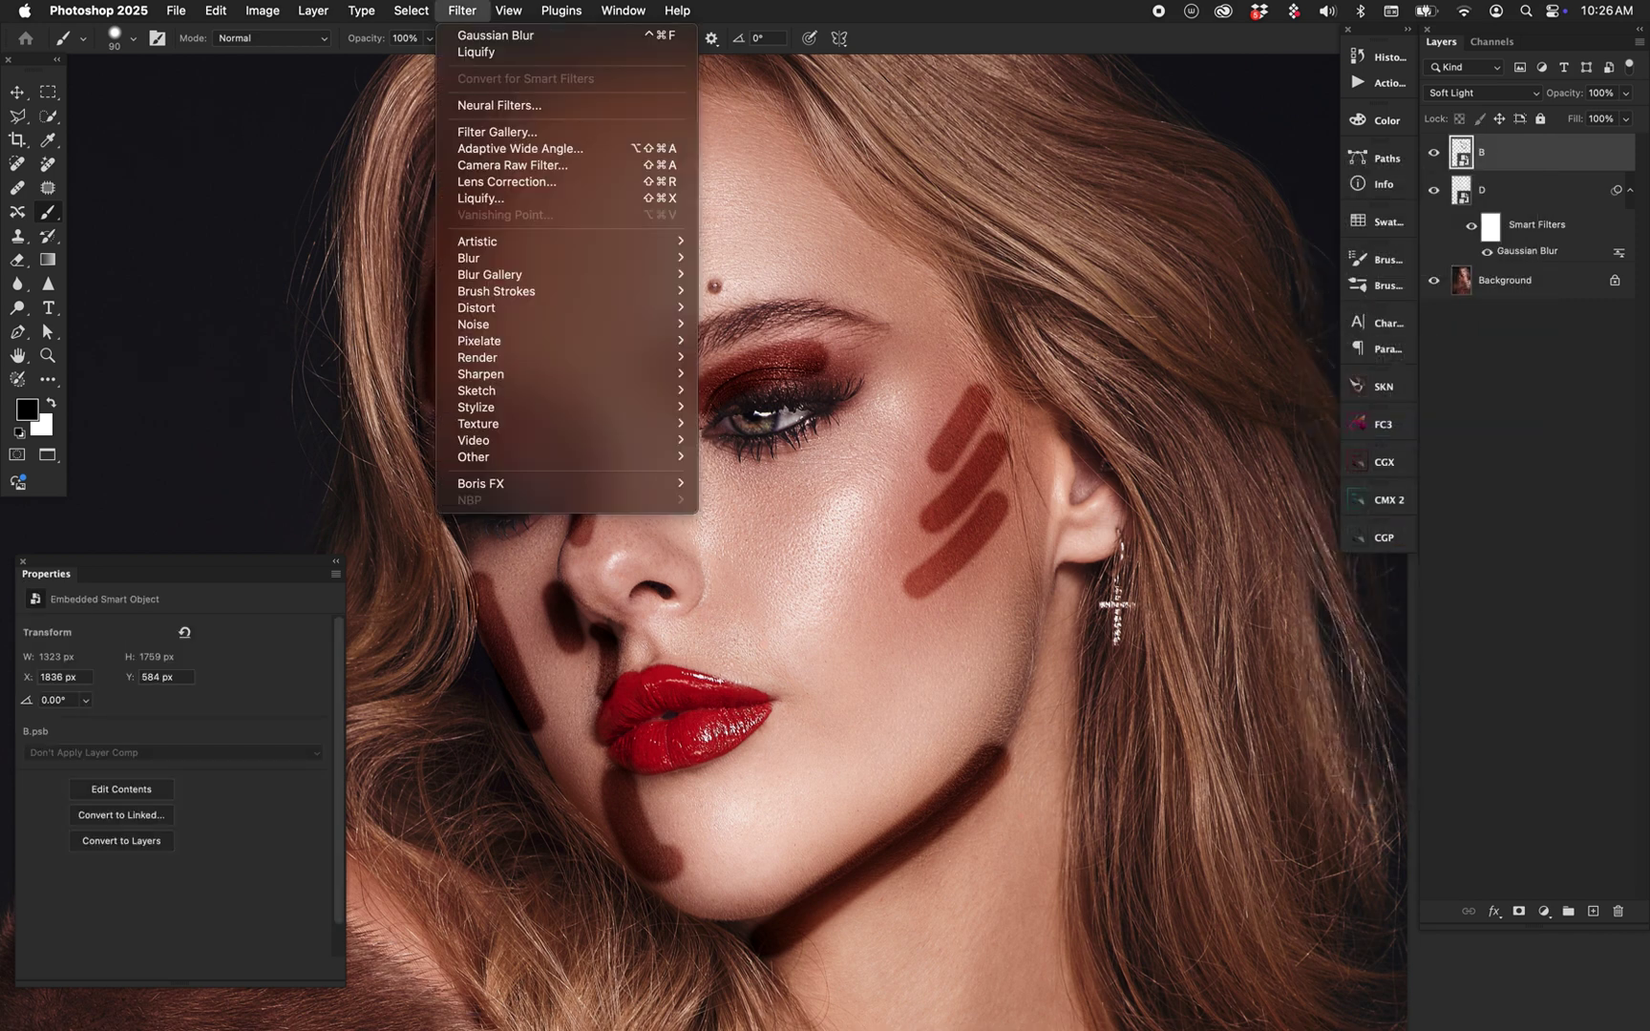
mouse_move(468, 258)
left_click(757, 323)
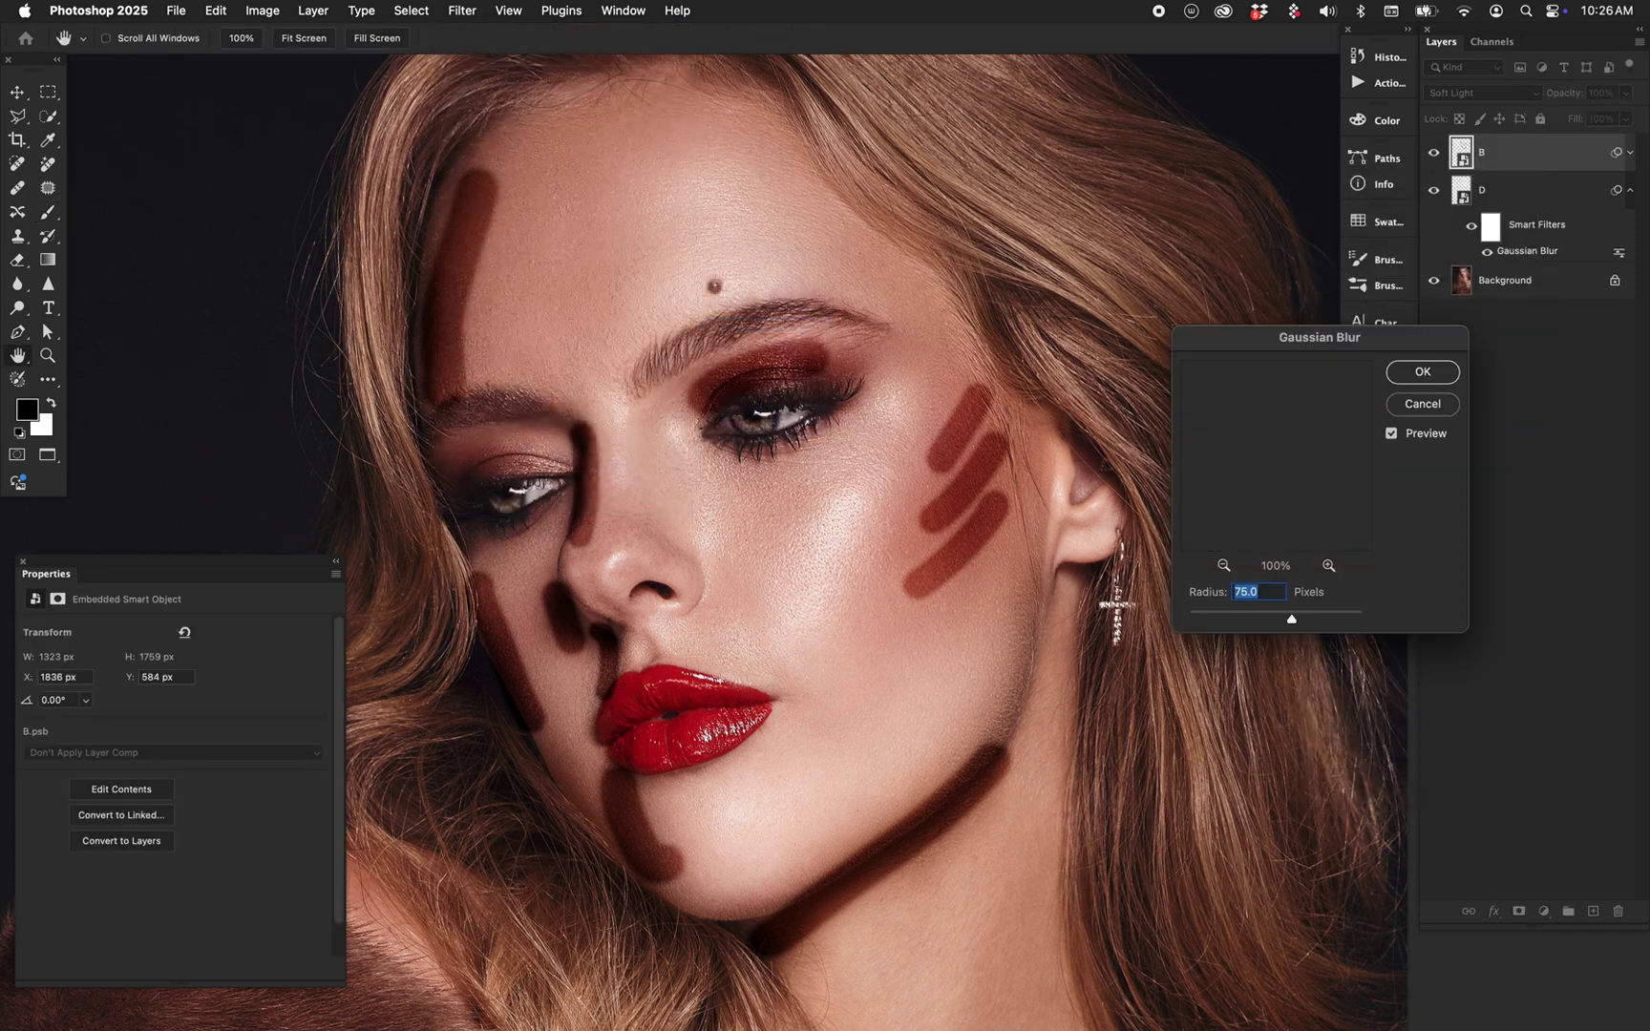
left_click(1422, 373)
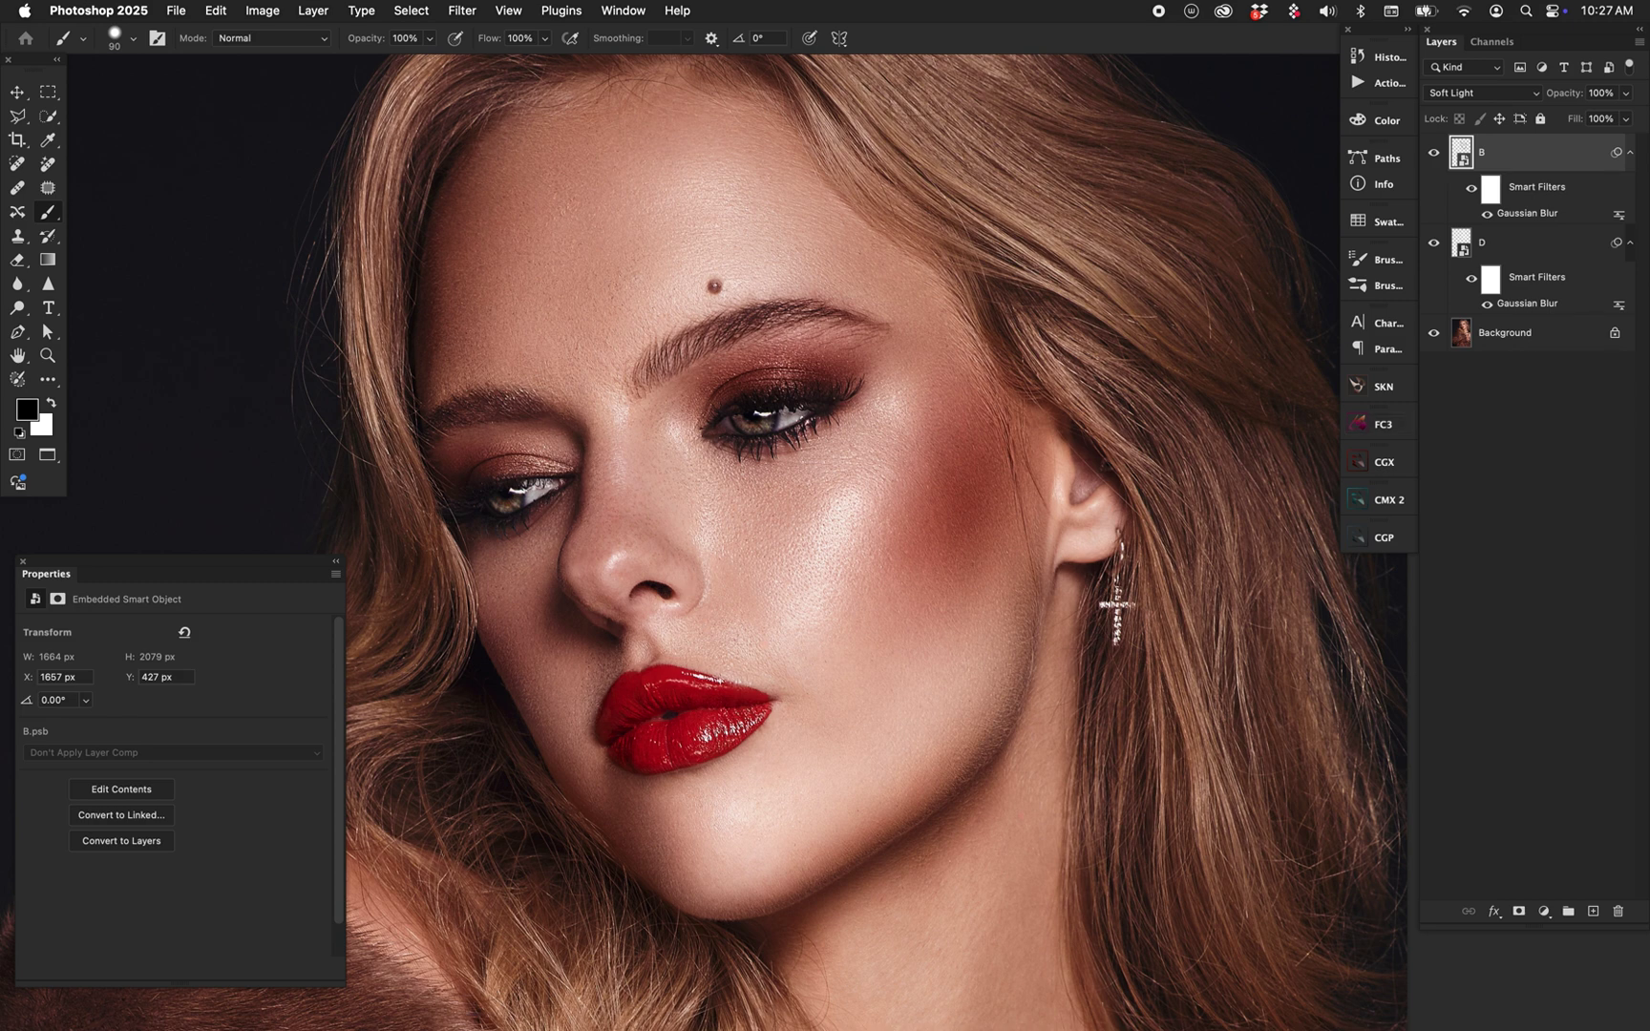
key("super+comma")
key("super+comma")
key("super+comma")
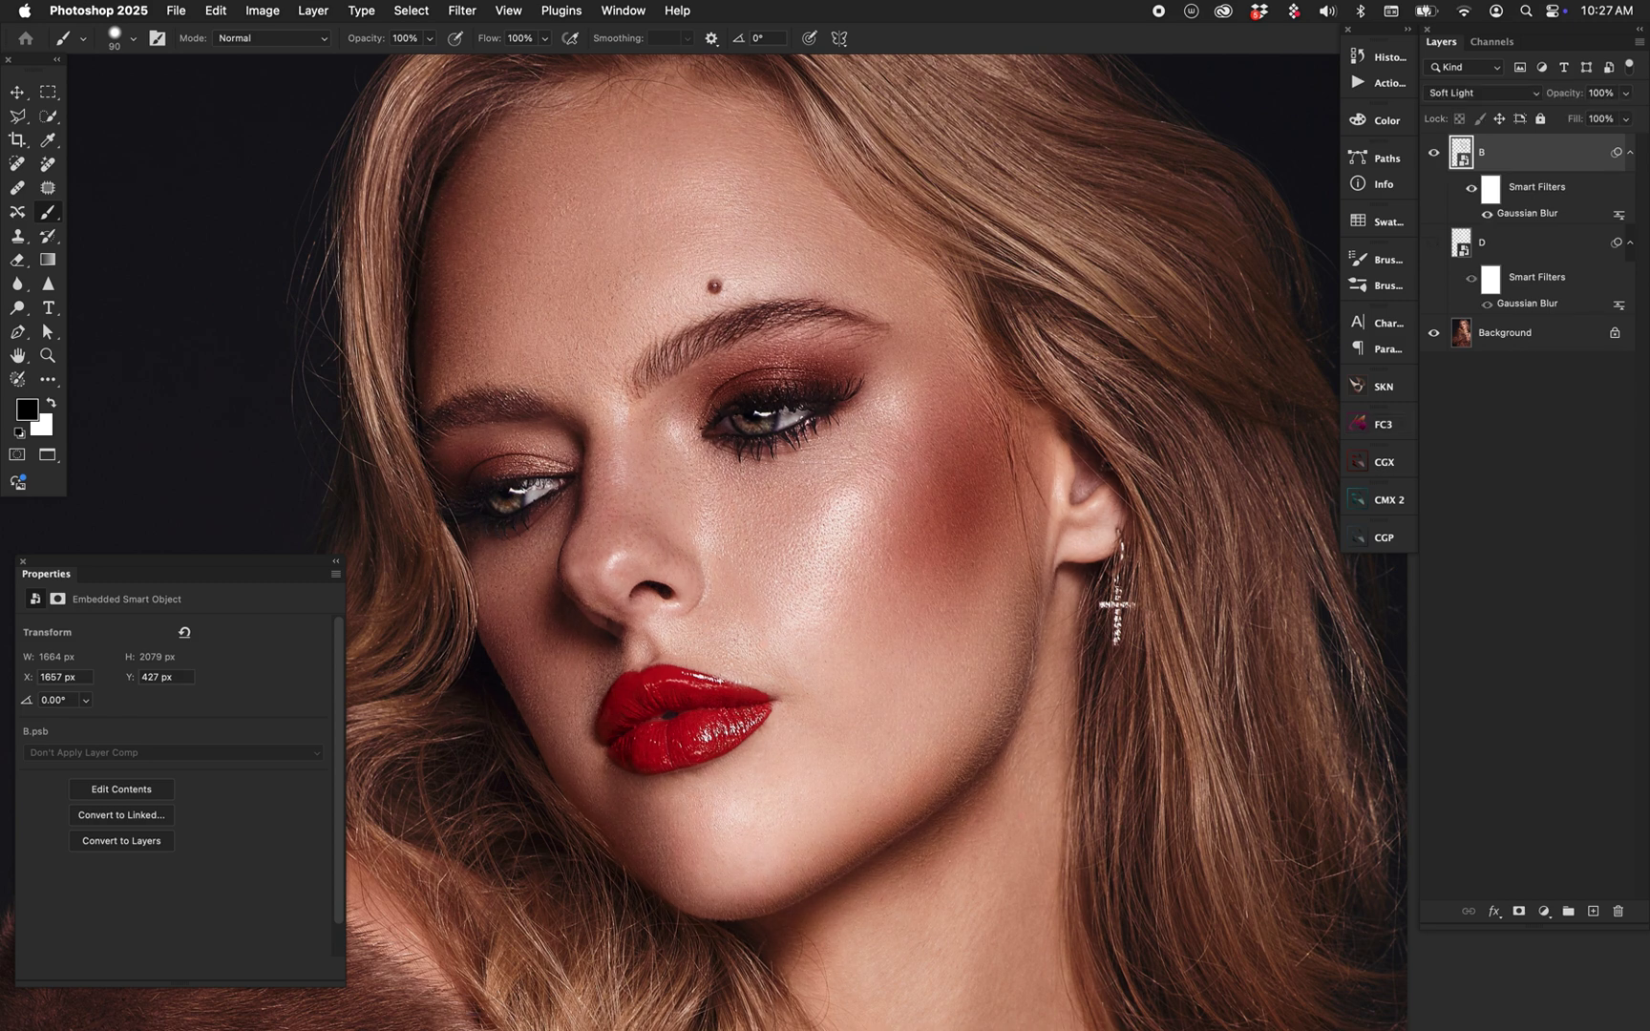
key("super+comma")
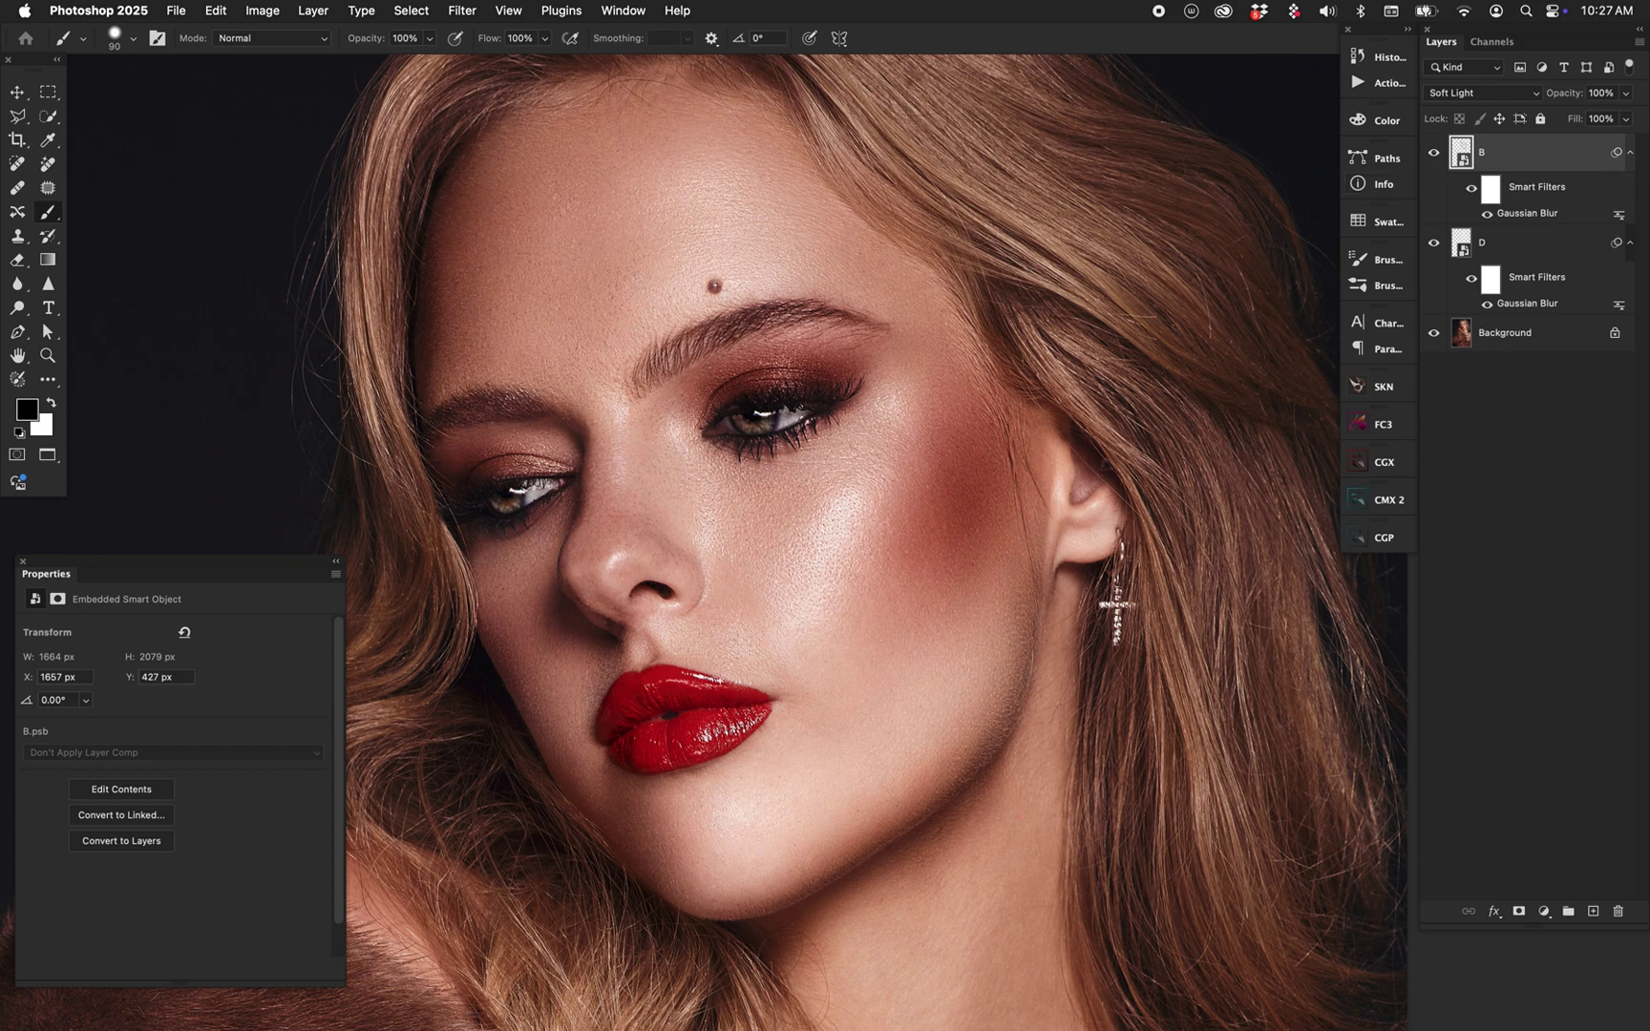
Step: Open Liquify on layer B and collapse the Face-Aware Liquify panel
left_click(462, 11)
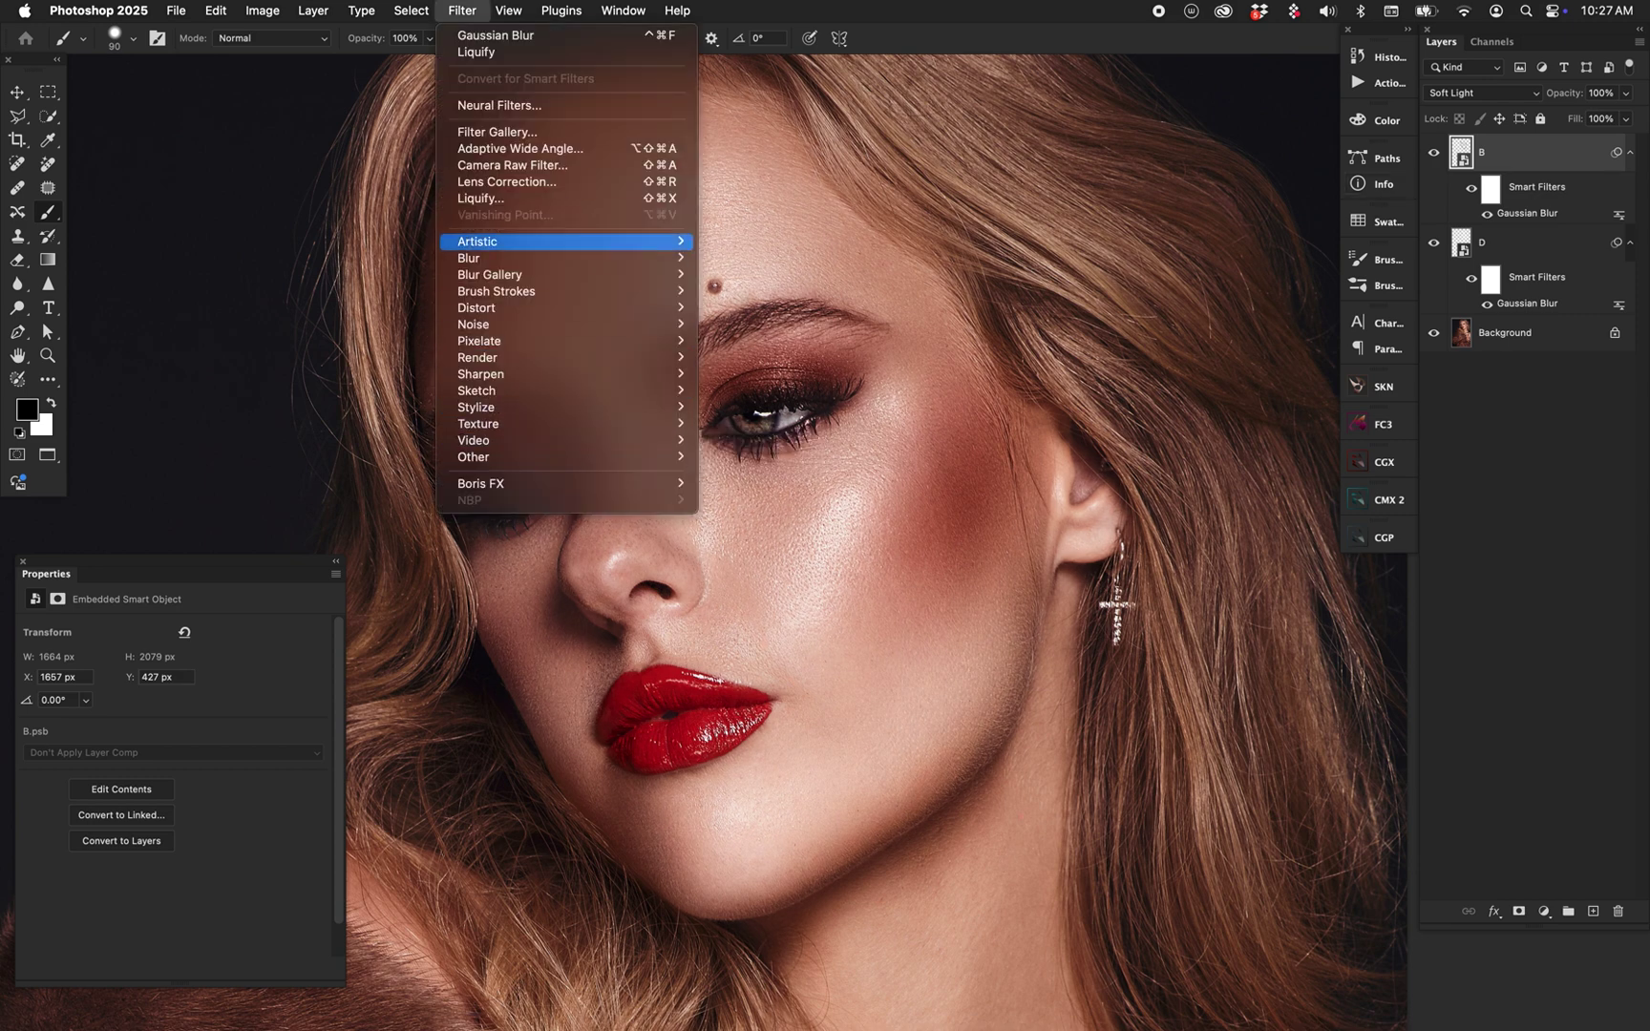
key("Escape")
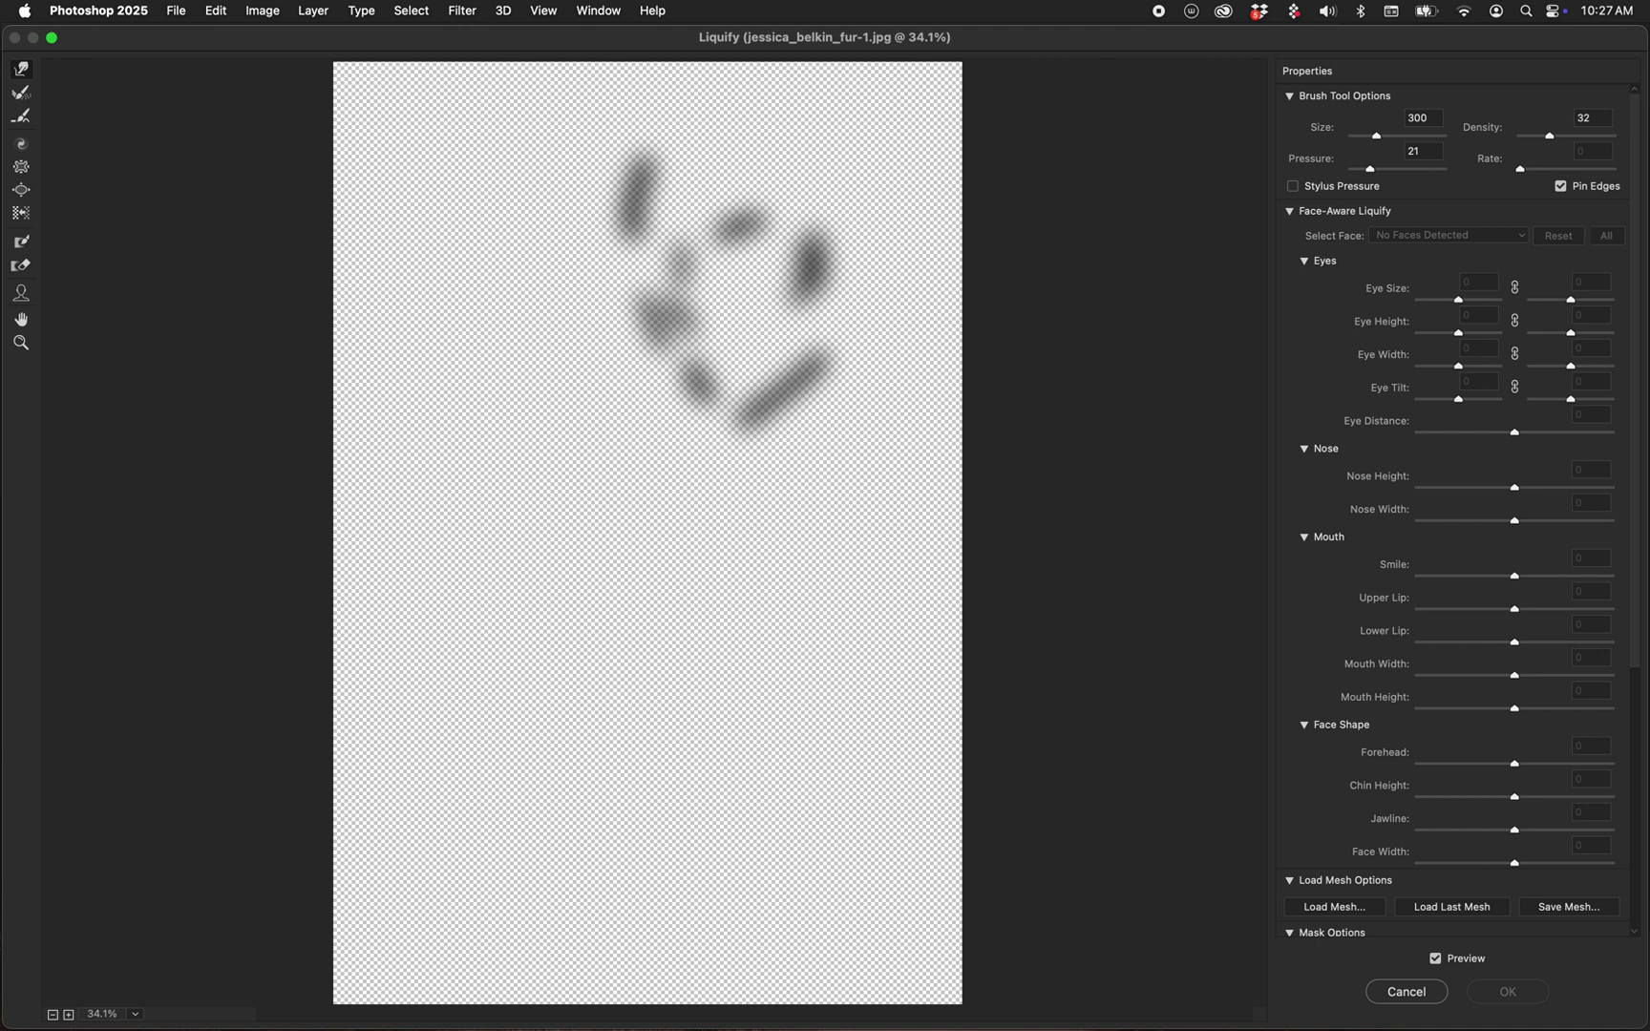
left_click(1290, 211)
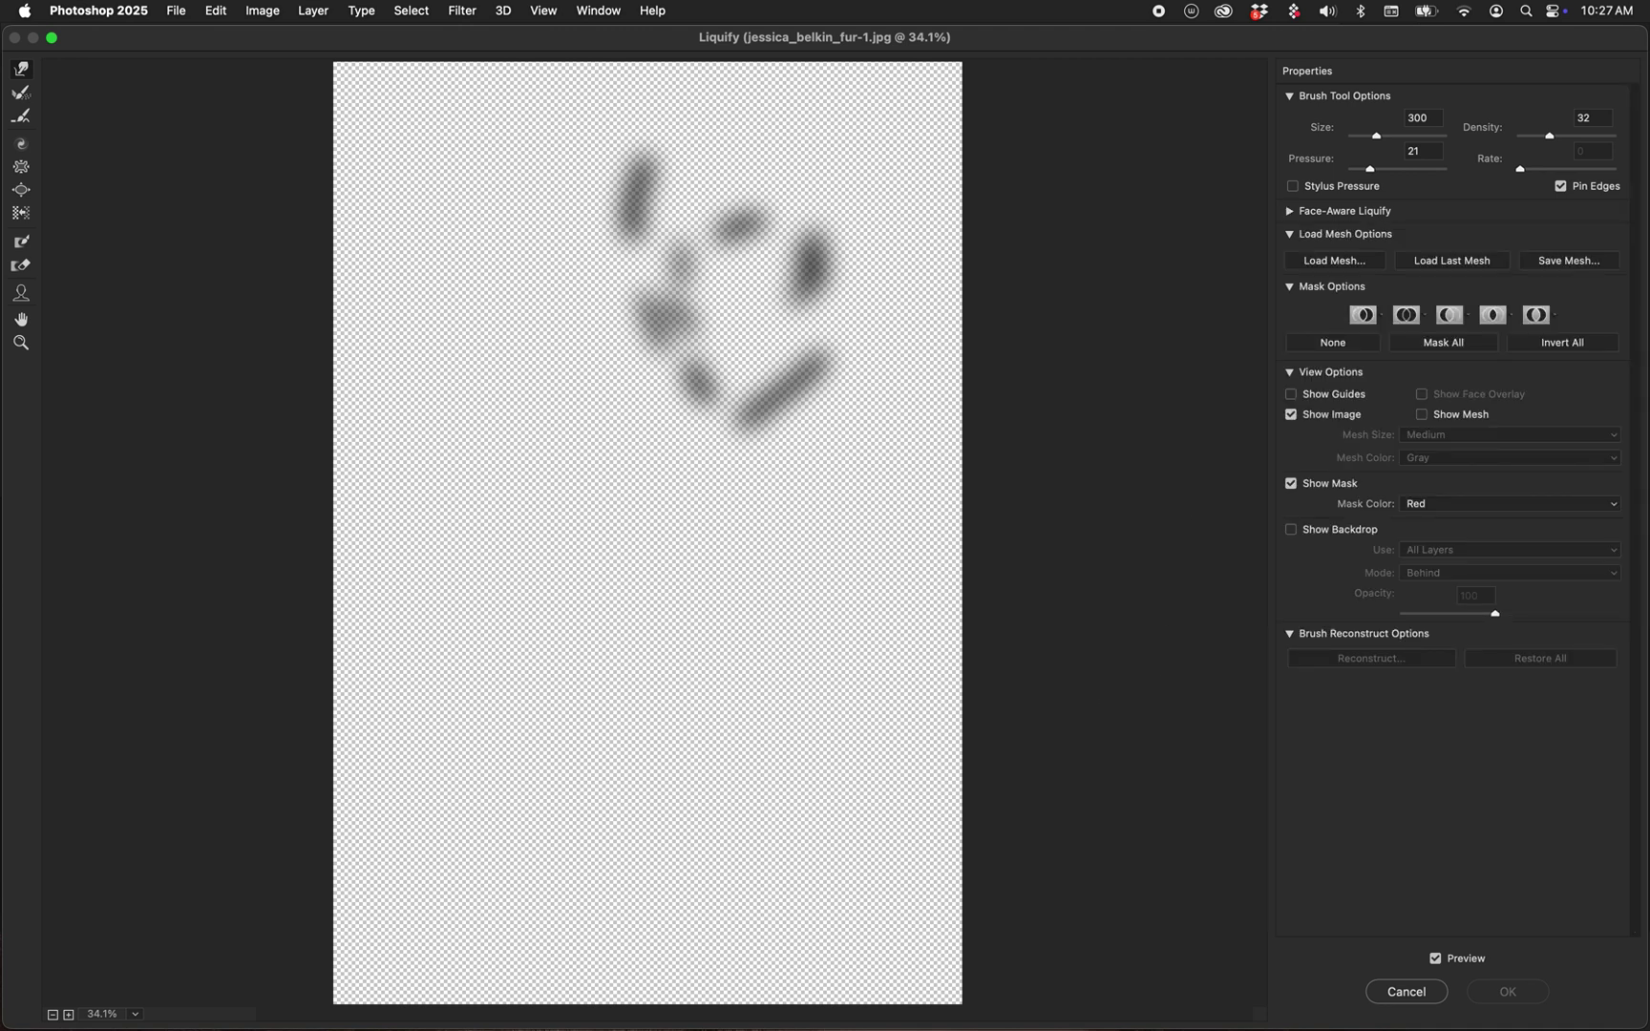
left_click(1290, 286)
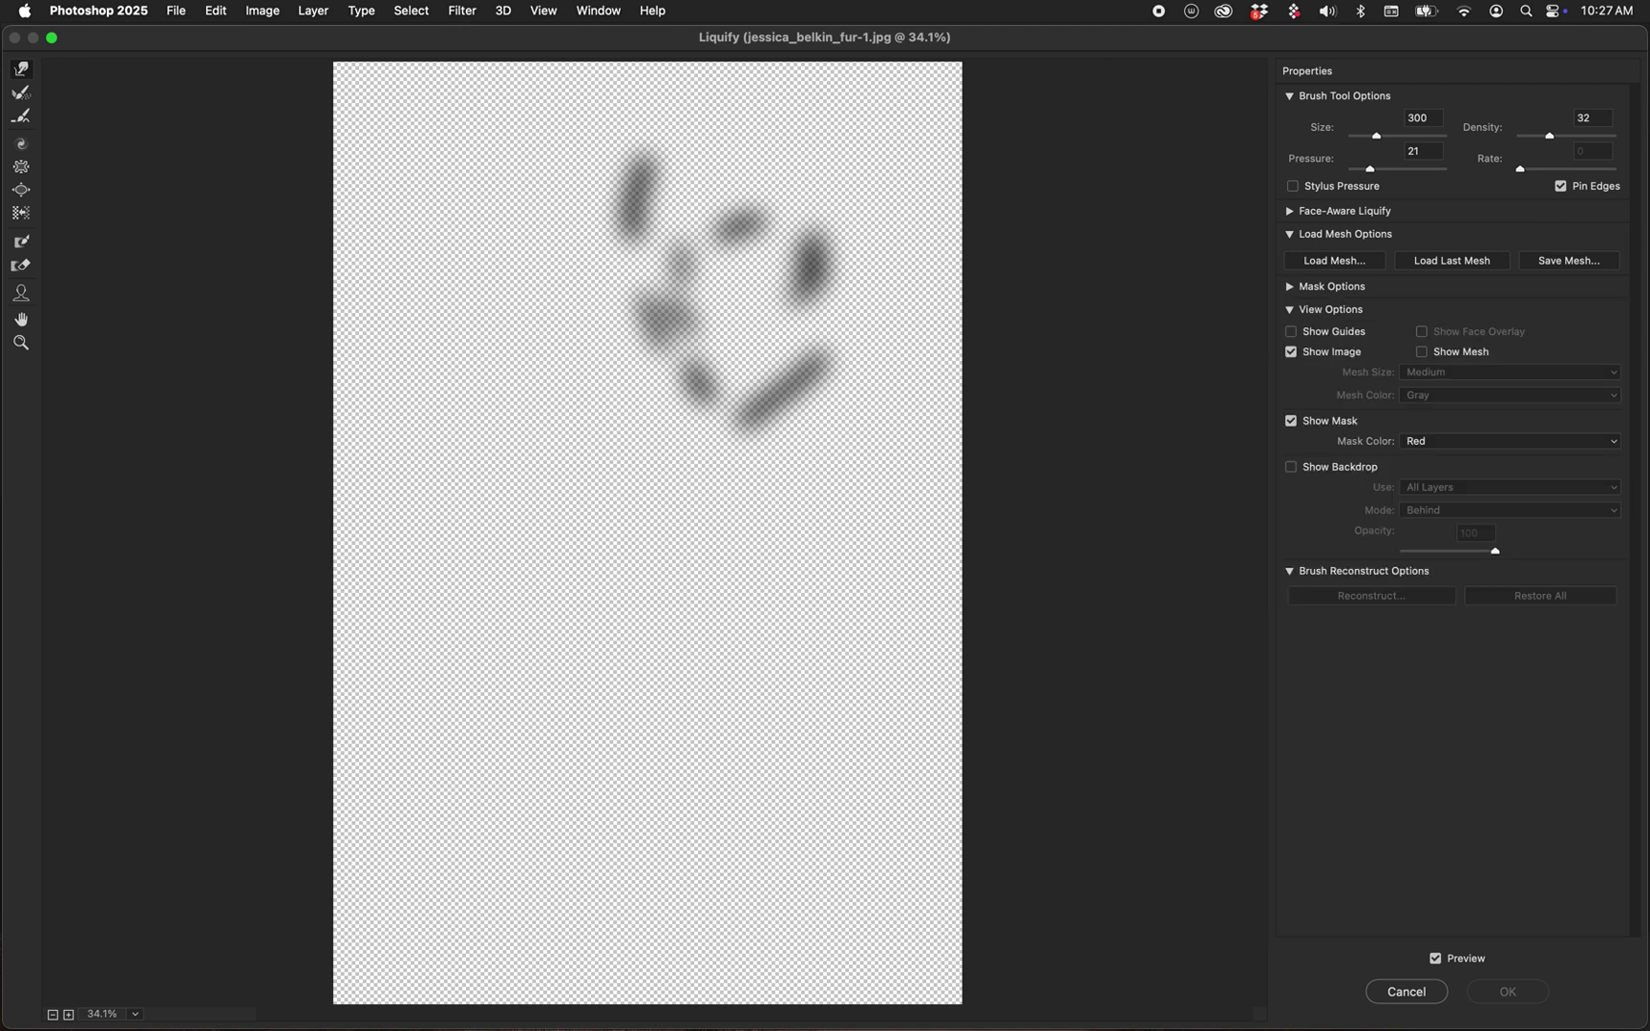
left_click(1290, 286)
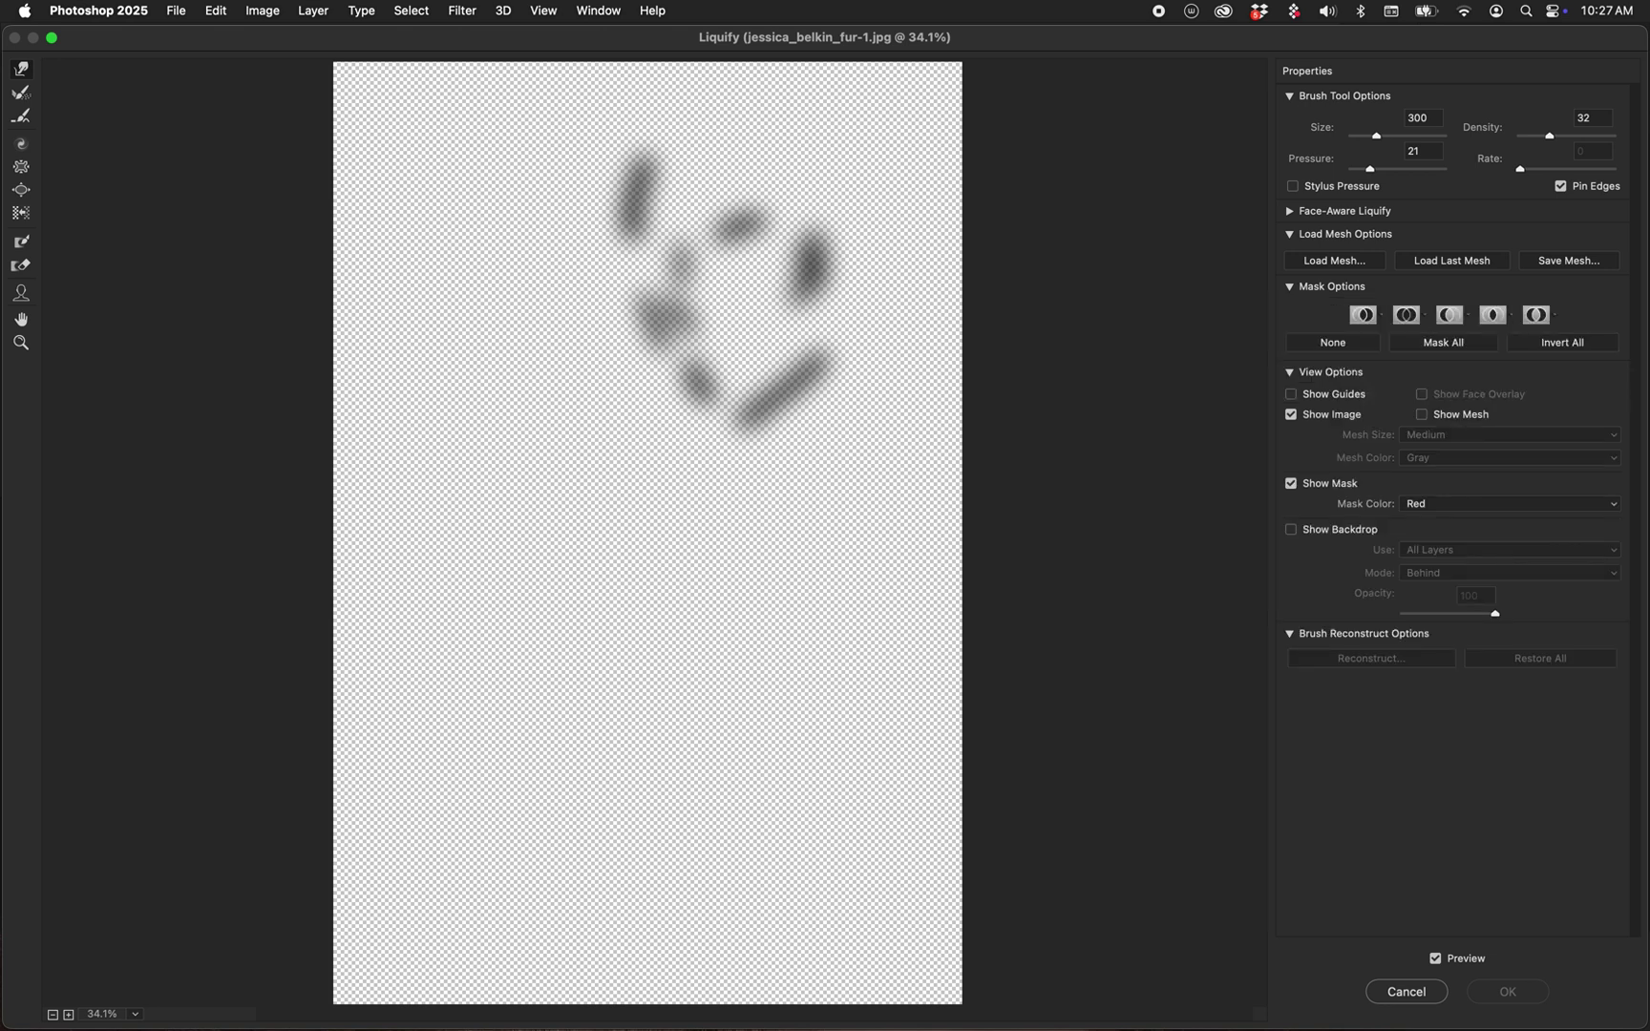
Step: Show the Background layer as a backdrop in Behind mode, then zoom in
left_click(1291, 529)
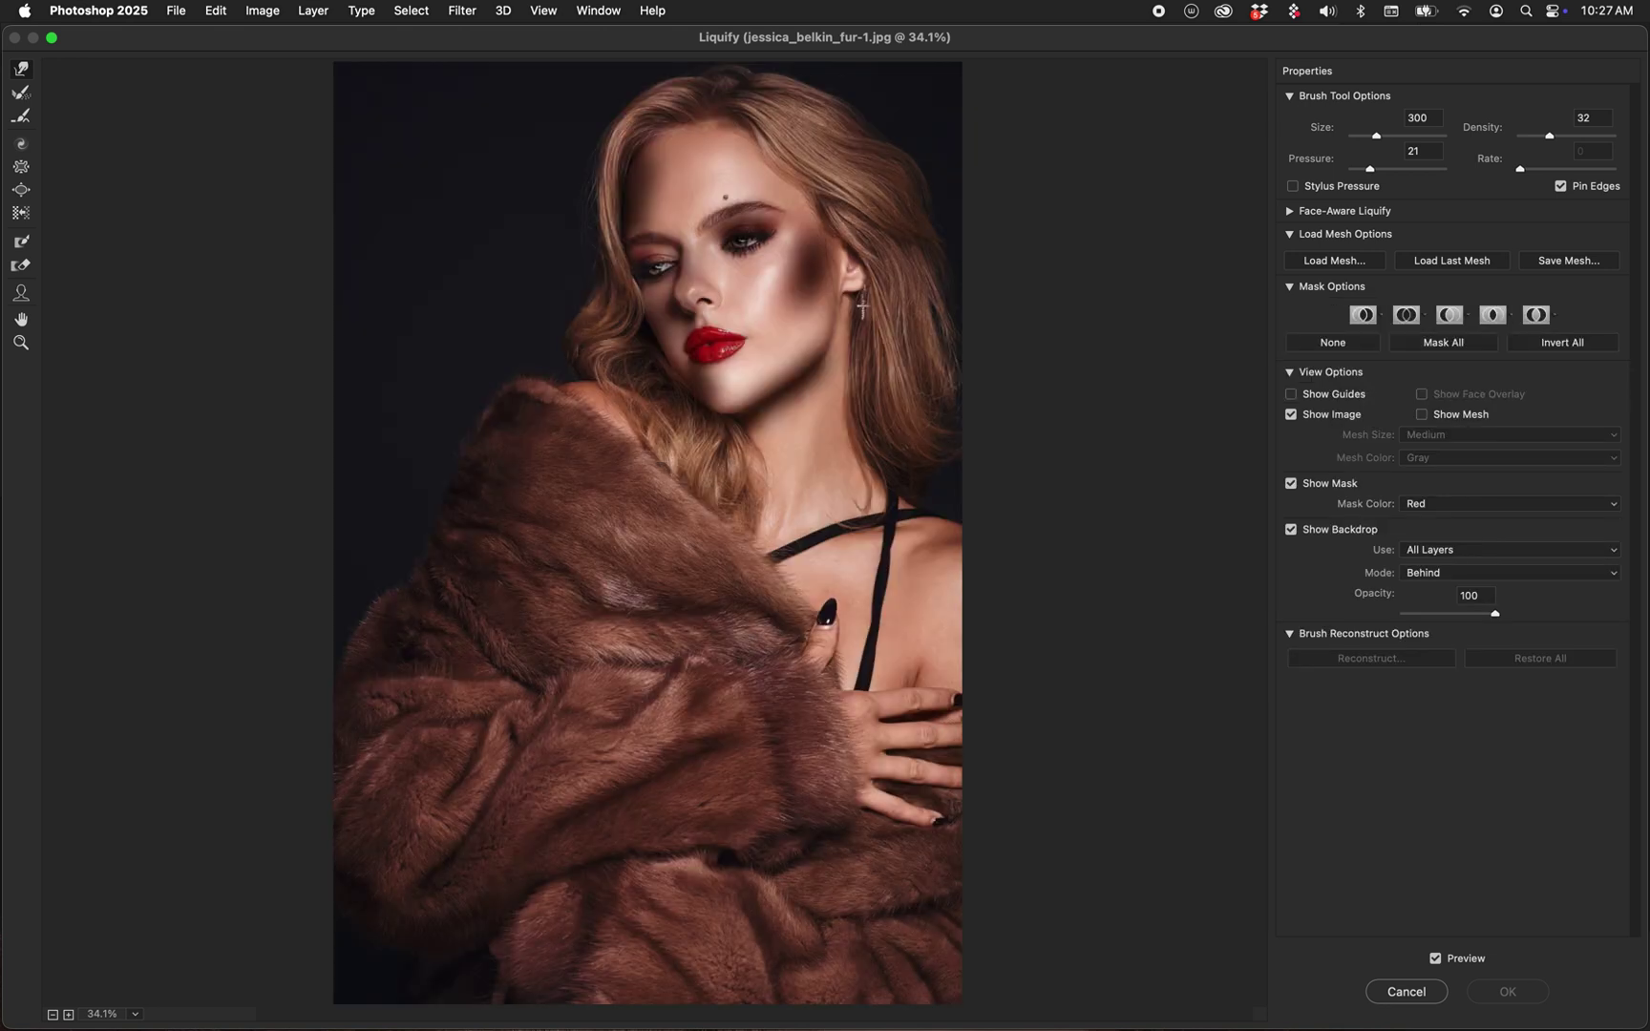
left_click(1508, 550)
left_click(1435, 567)
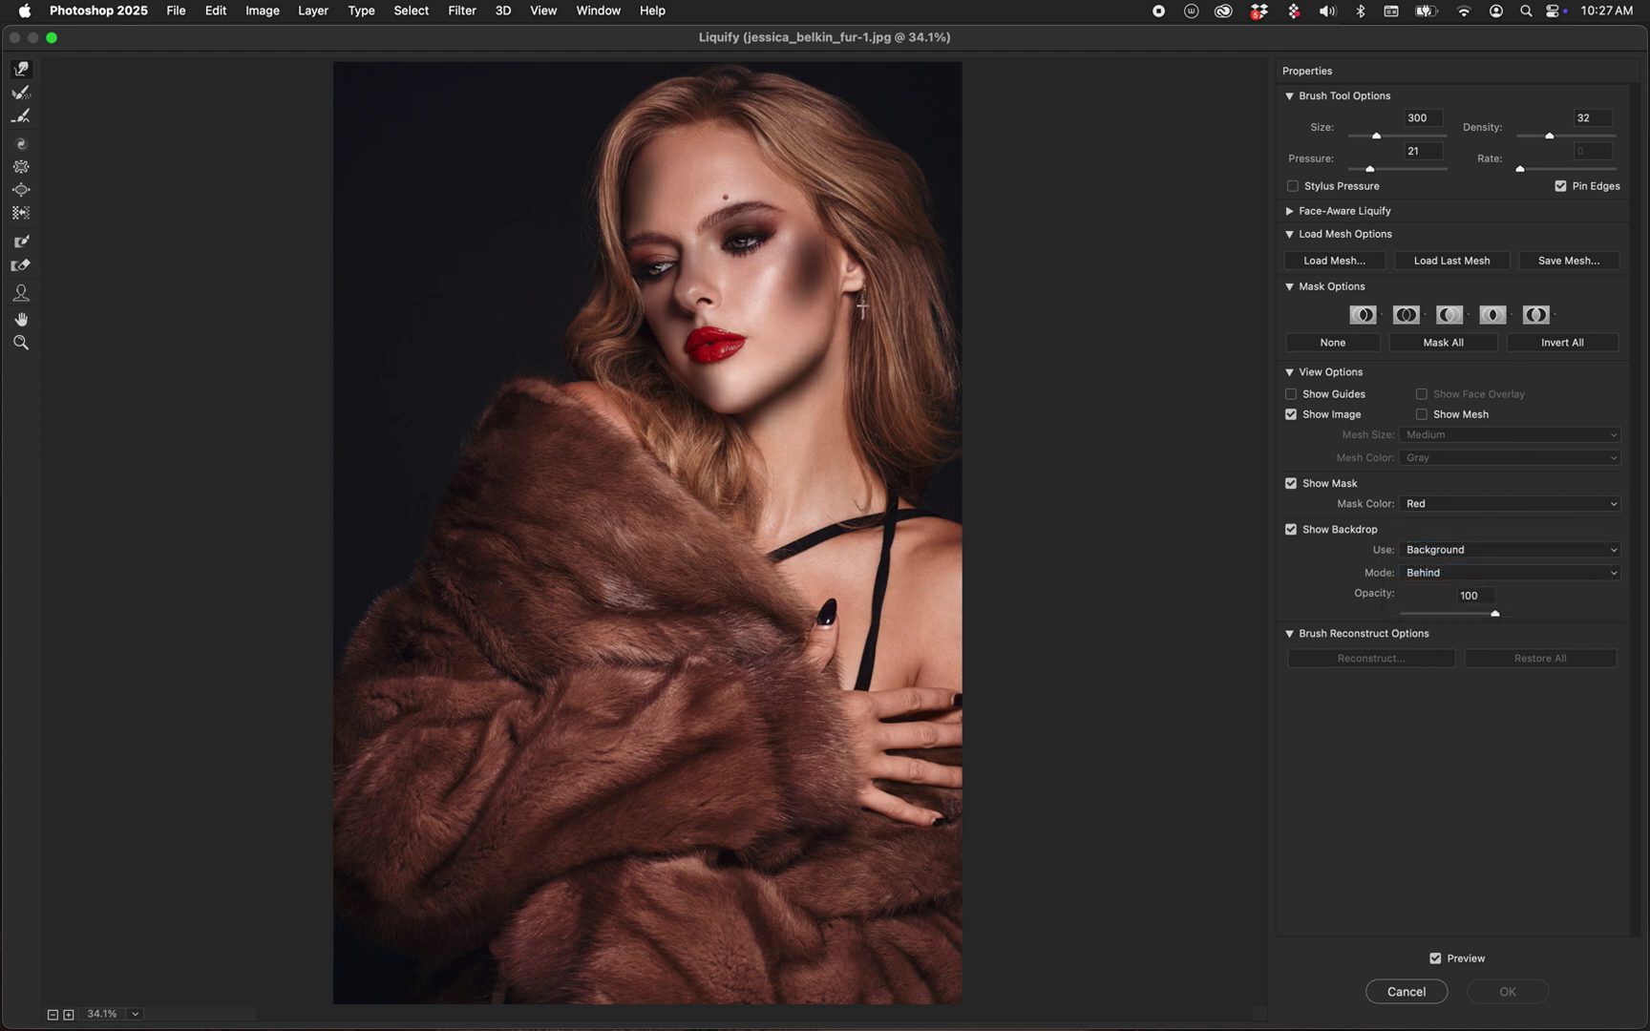
left_click(1509, 572)
left_click(1451, 570)
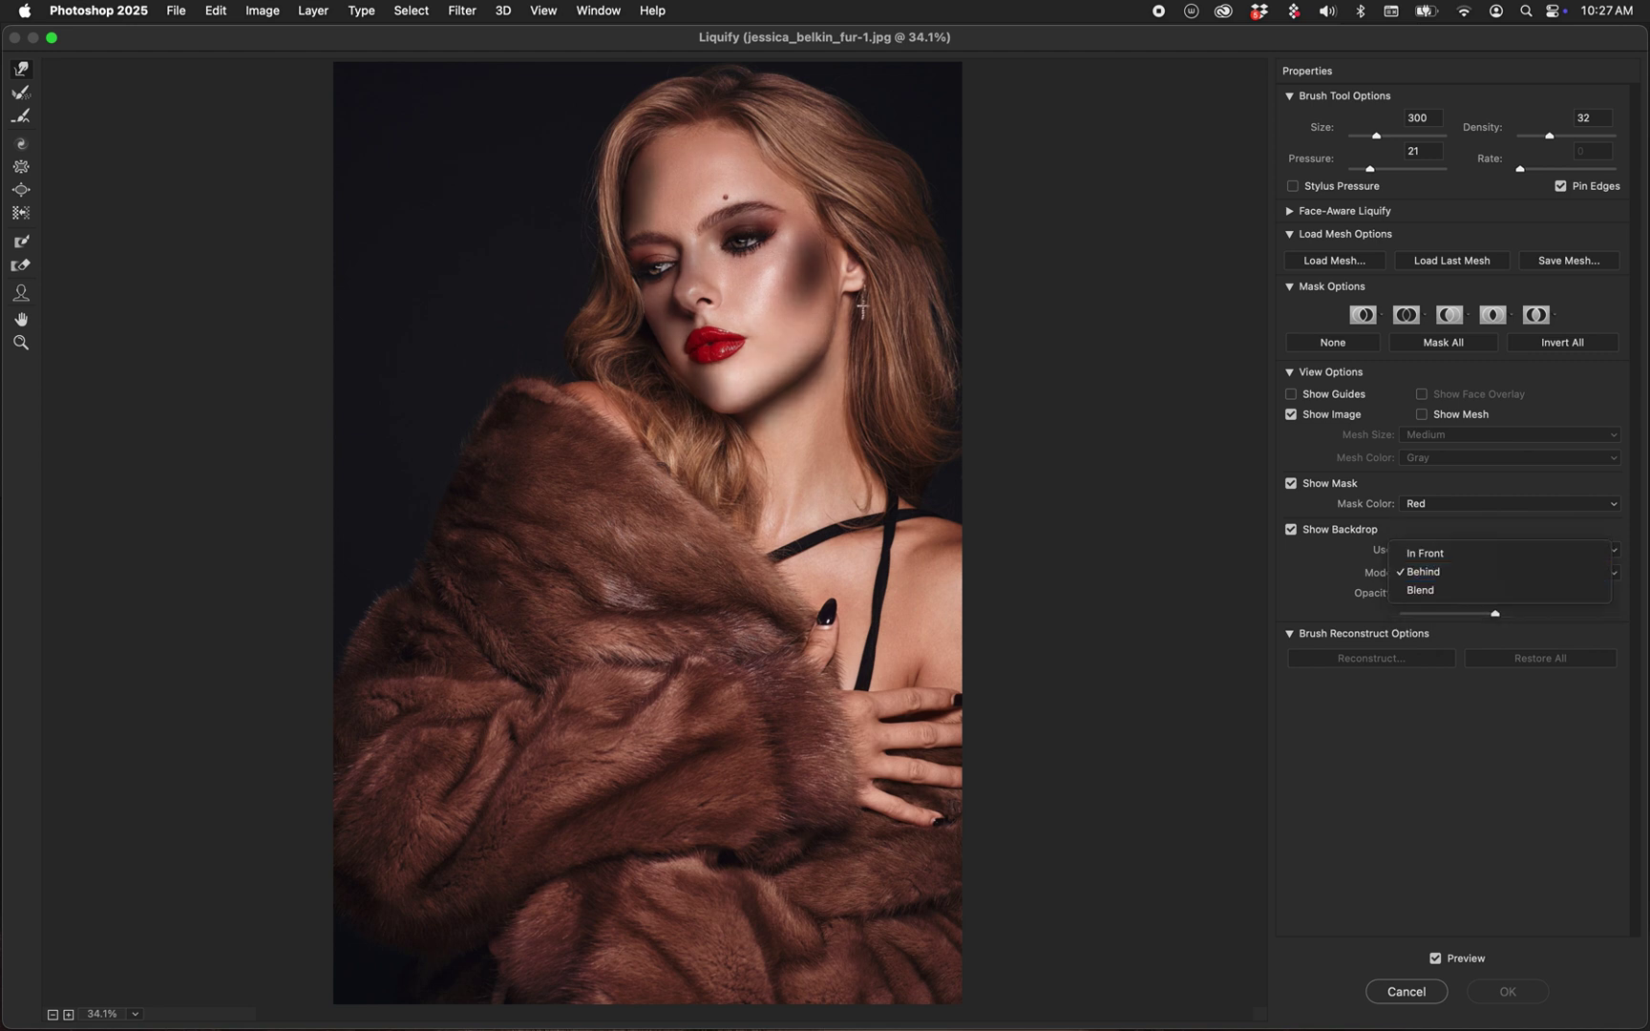
key("super+plus")
key("super+plus")
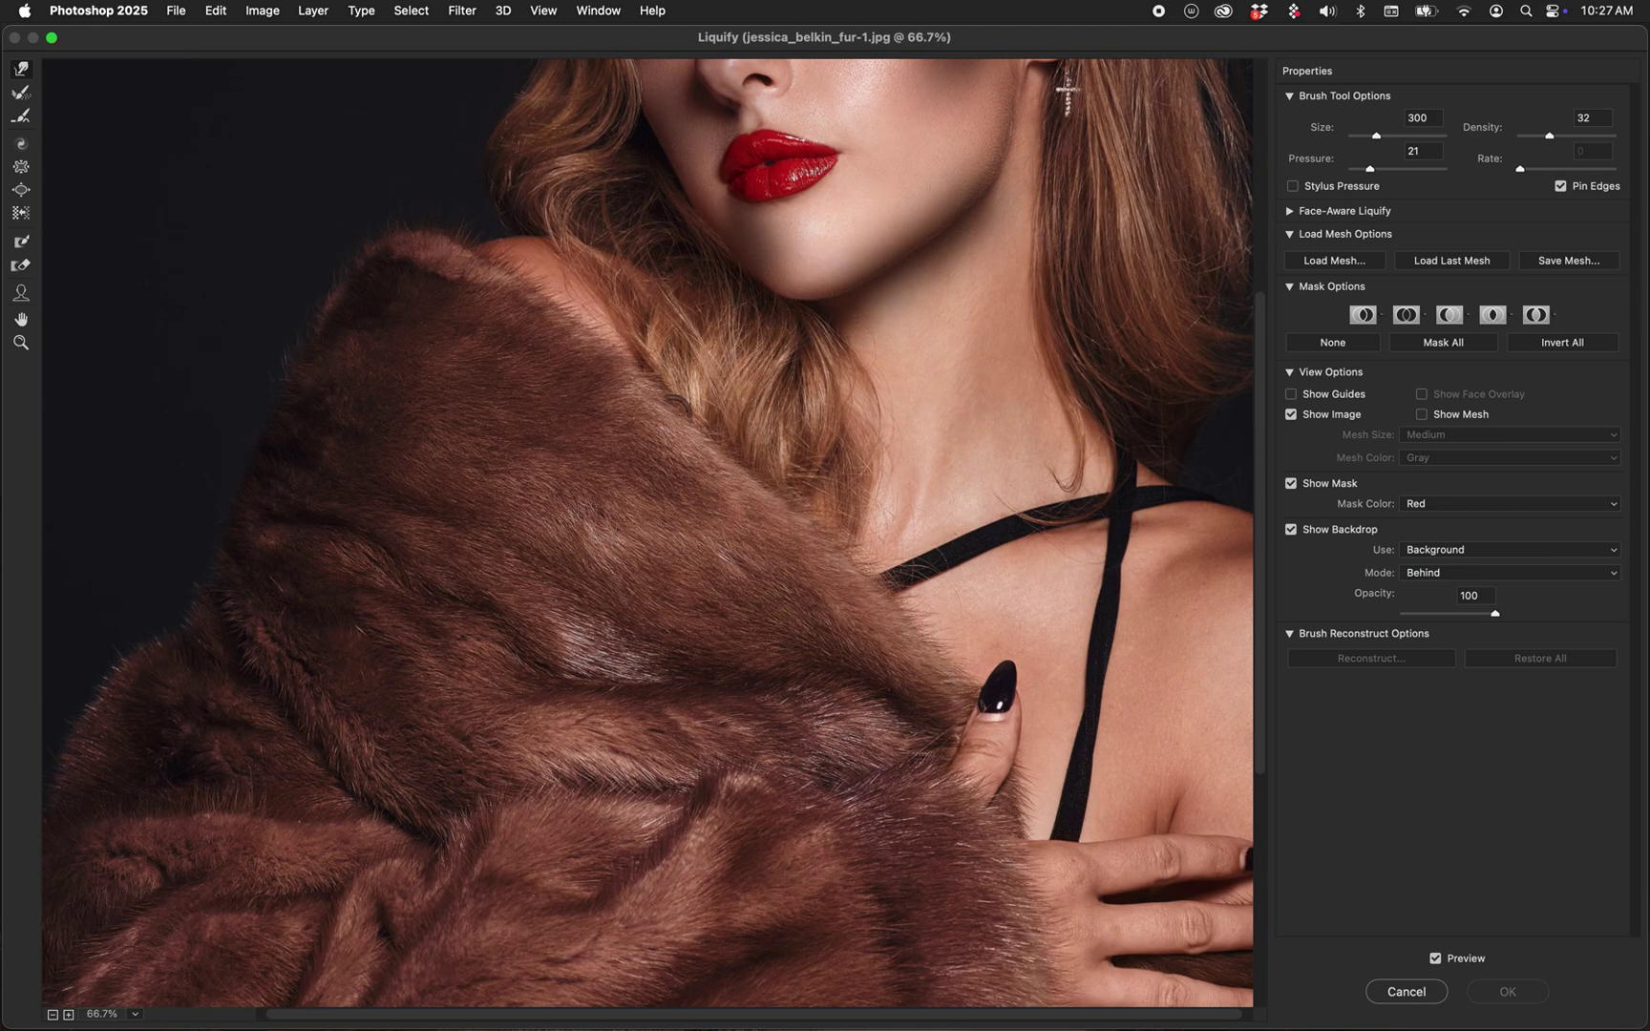
Step: Push layer B's cheek shading with the Forward Warp brush, ending at brush size 400
scroll(965, 263, "up", 5)
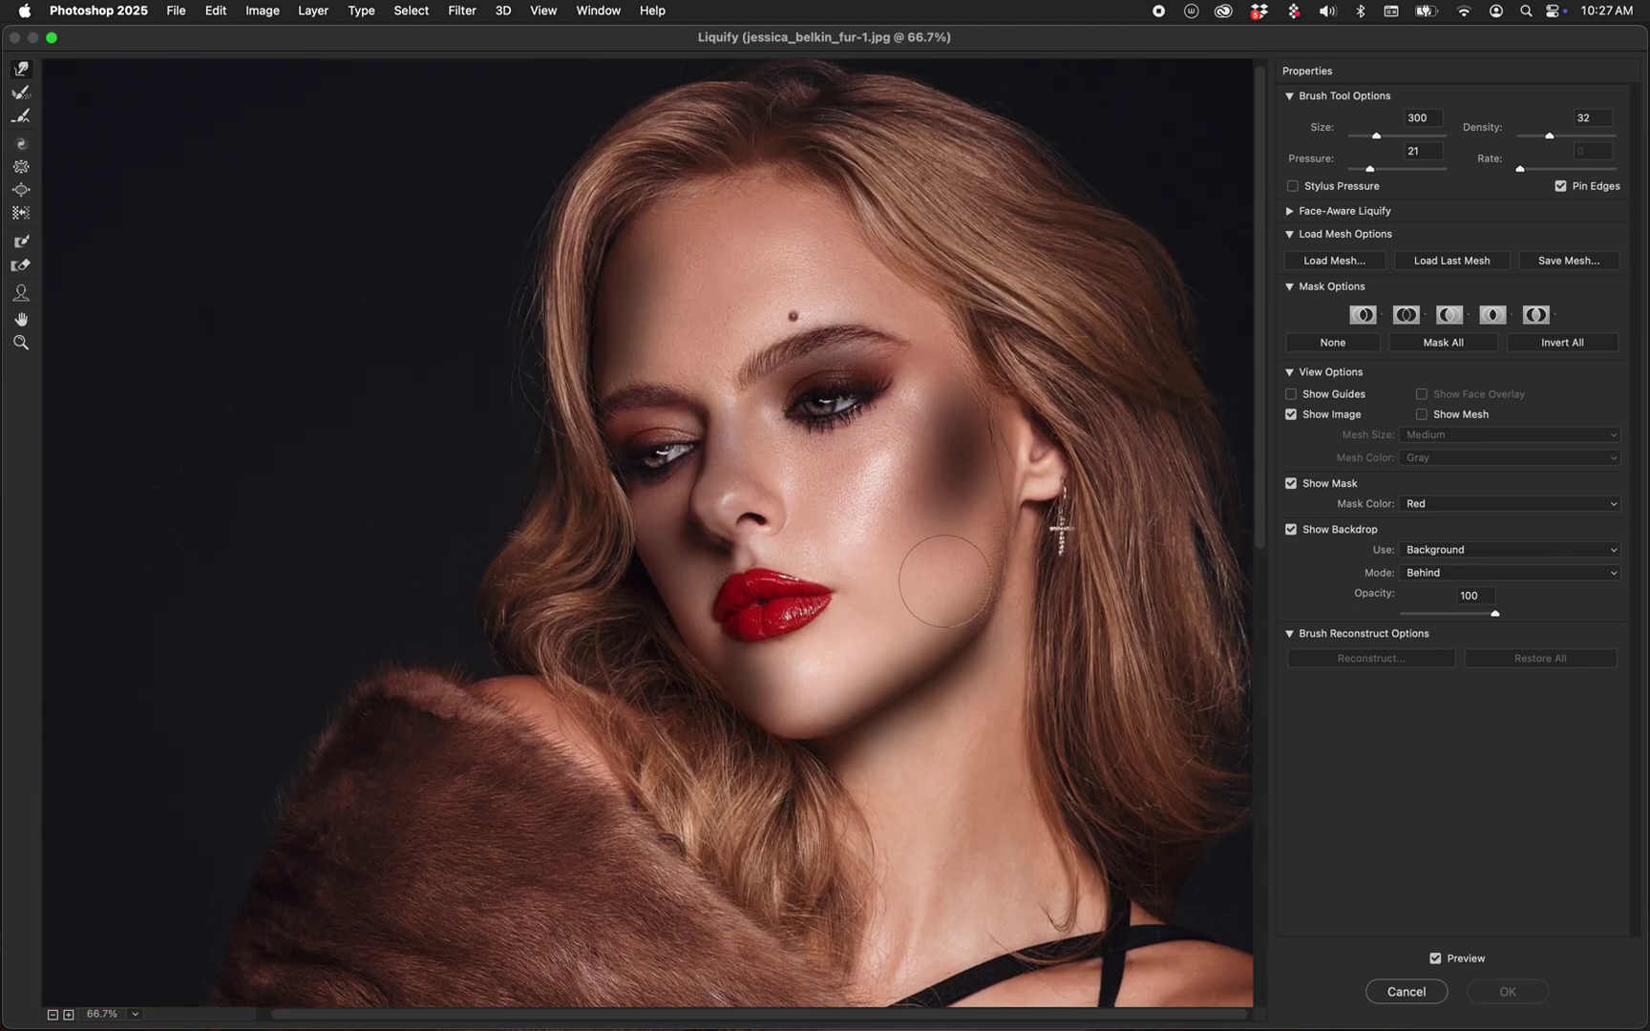
key("bracketright")
key("bracketright")
key("bracketright")
left_click_drag(969, 496, 983, 477)
key("bracketleft")
key("bracketleft")
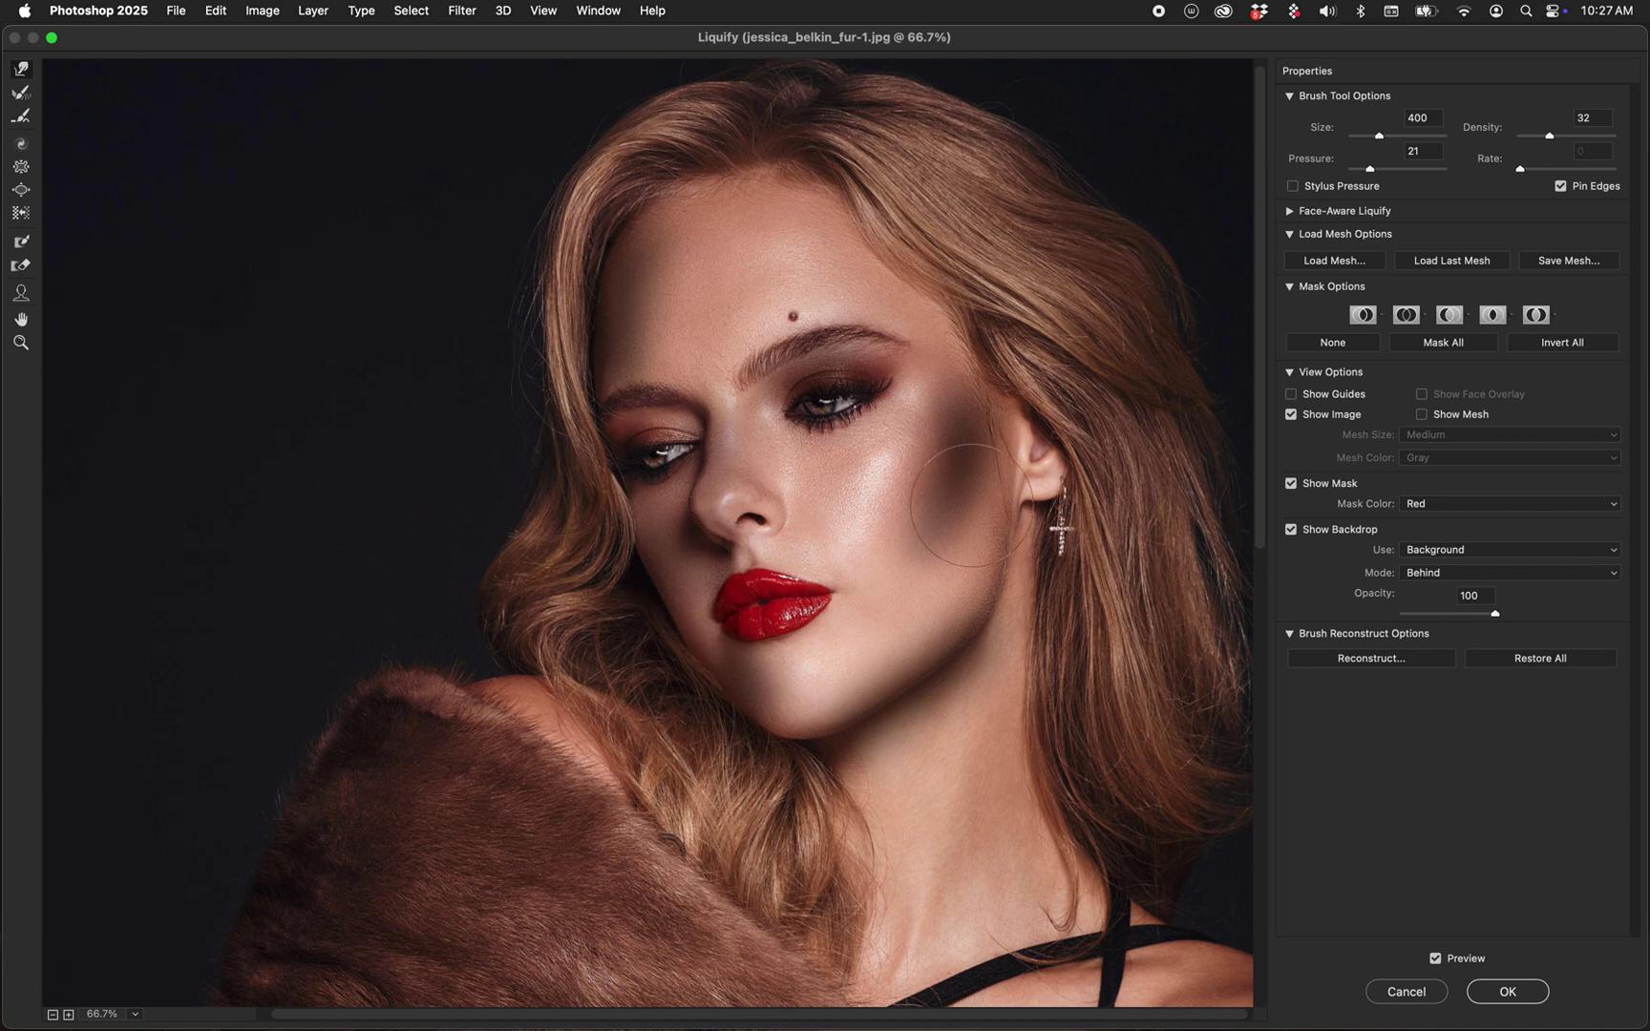
key("bracketleft")
key("bracketleft")
key("bracketright")
key("bracketright")
Step: Apply the cheek reshaping and reduce layer B's Gaussian Blur radius to 35 px
left_click(1506, 991)
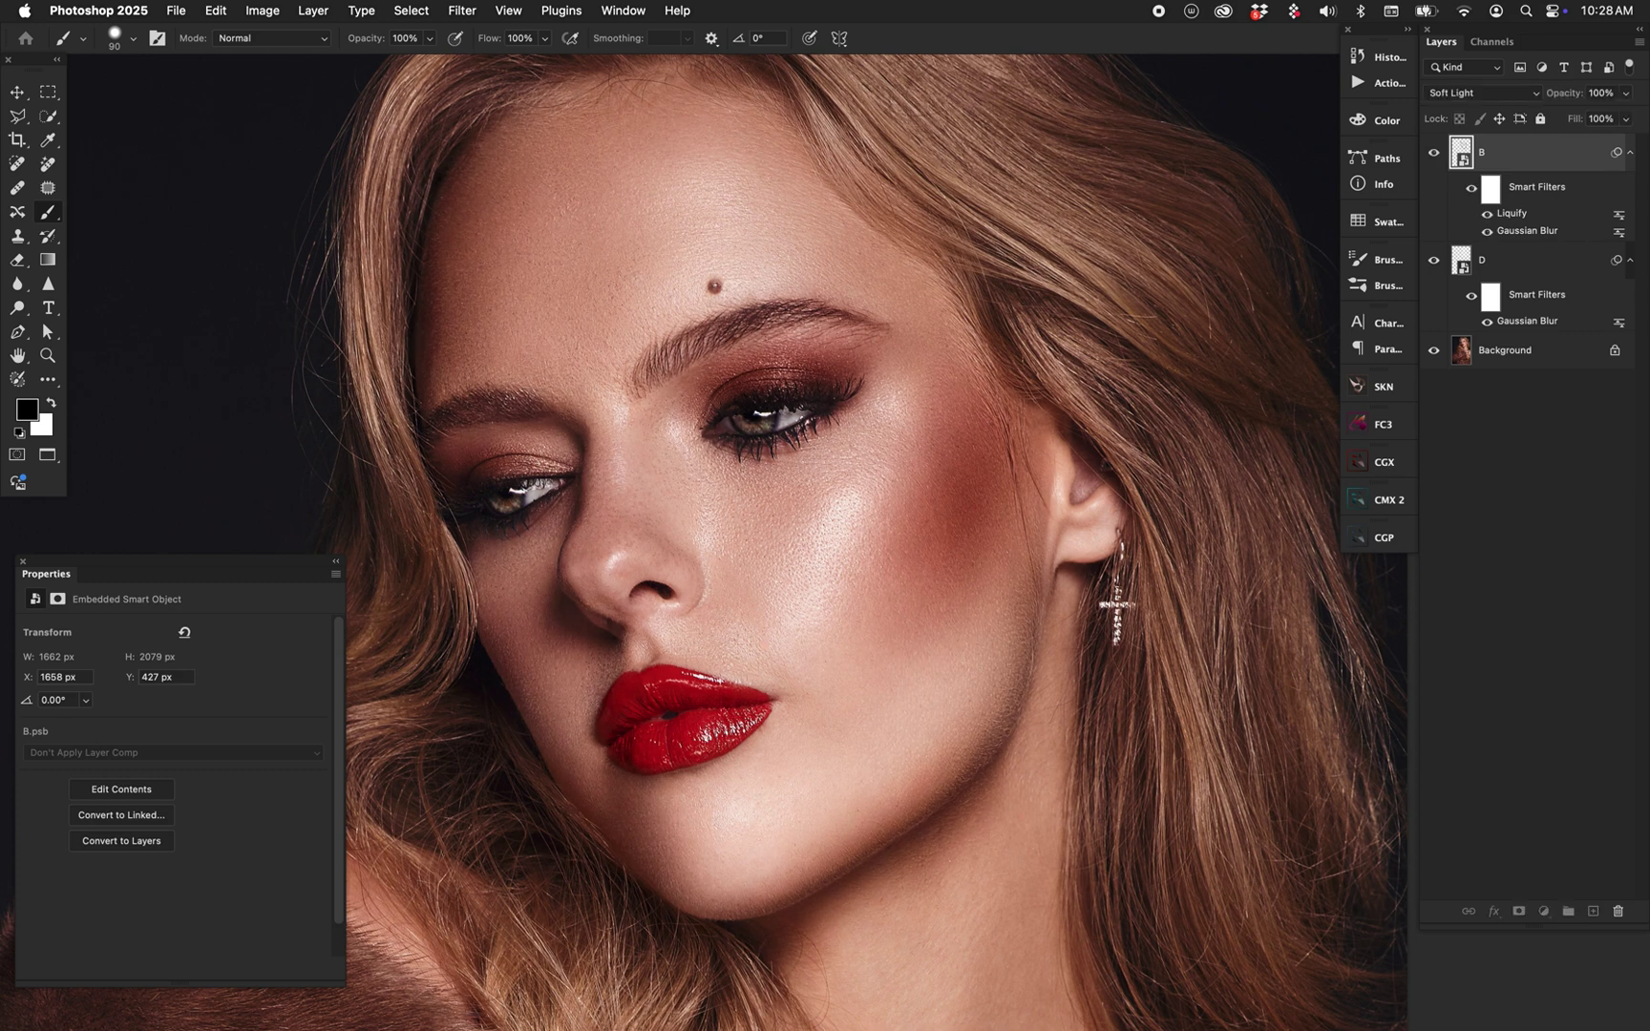
double_click(1527, 230)
type("35")
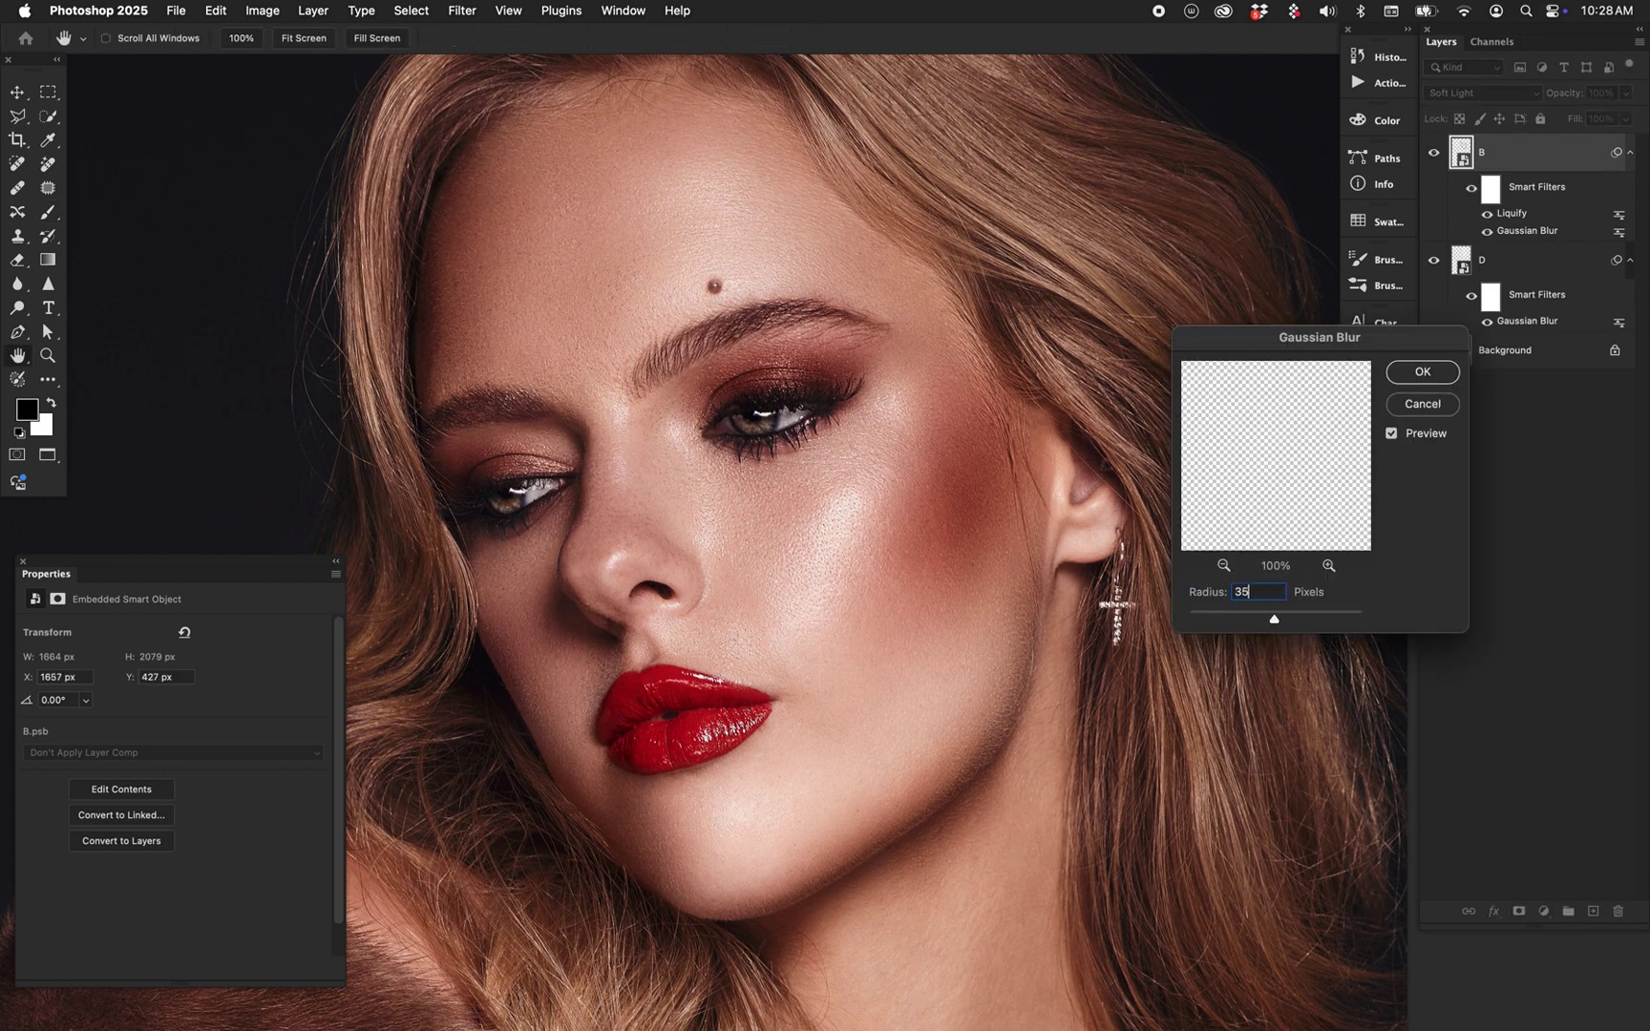
key("Return")
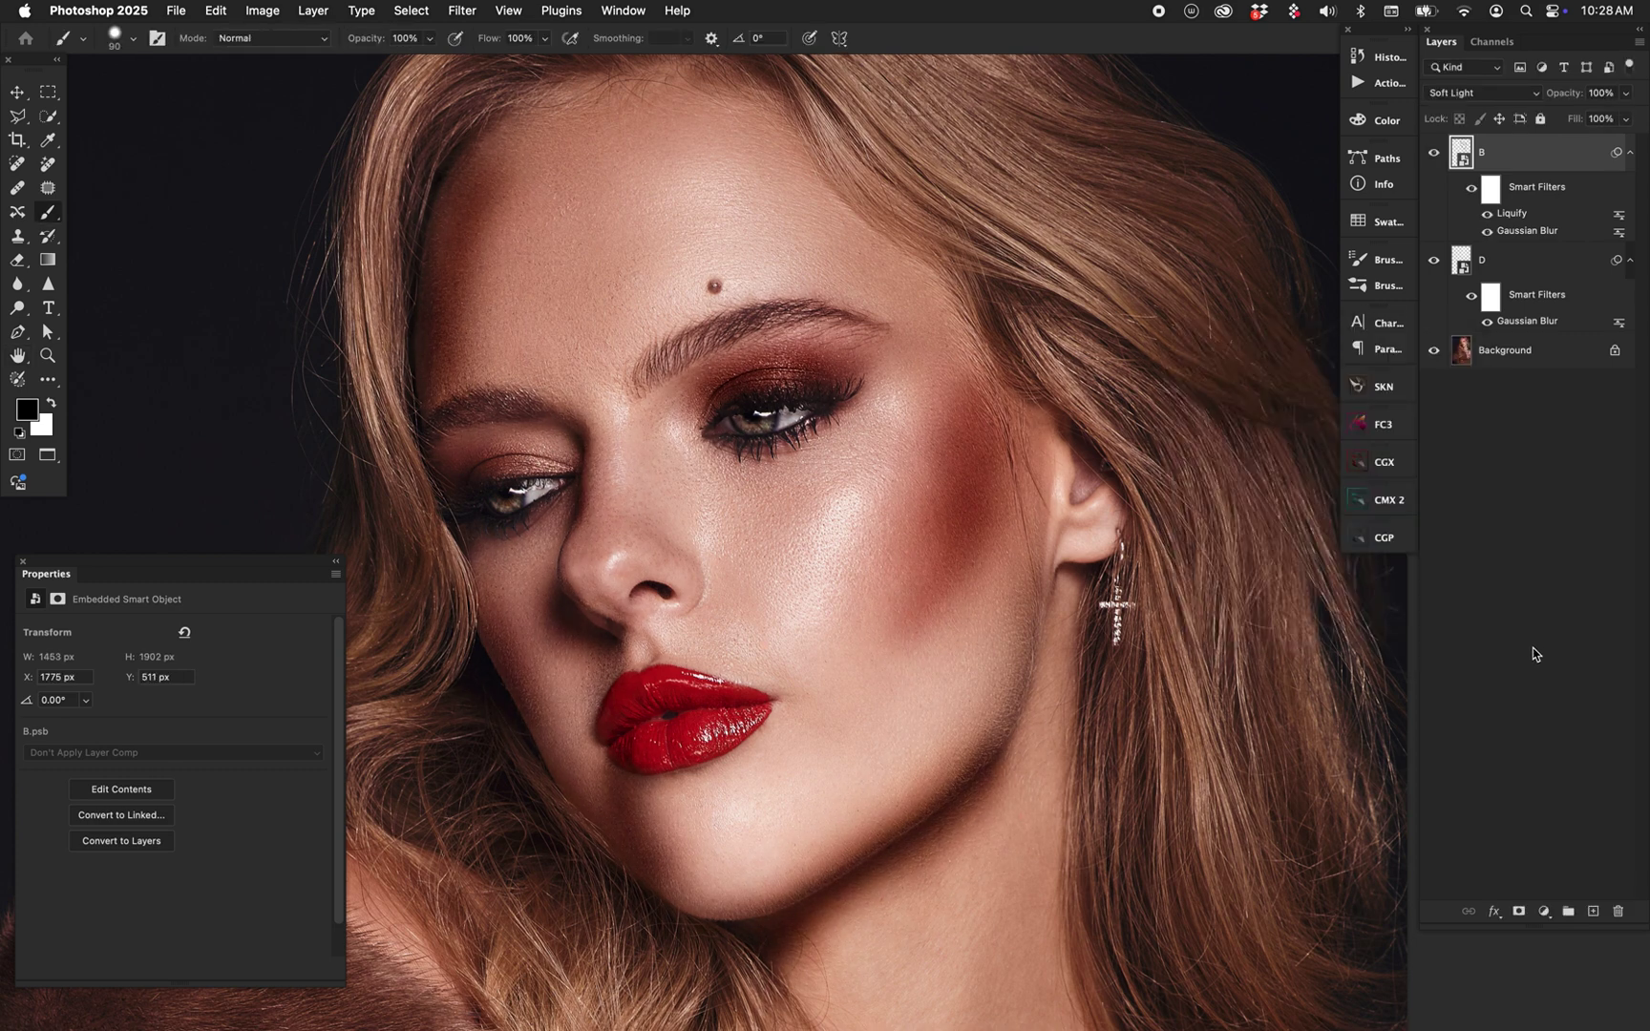
Step: Reopen layer B's Liquify filter, warp the cheek contour further with resized brushes, and apply it
double_click(1511, 215)
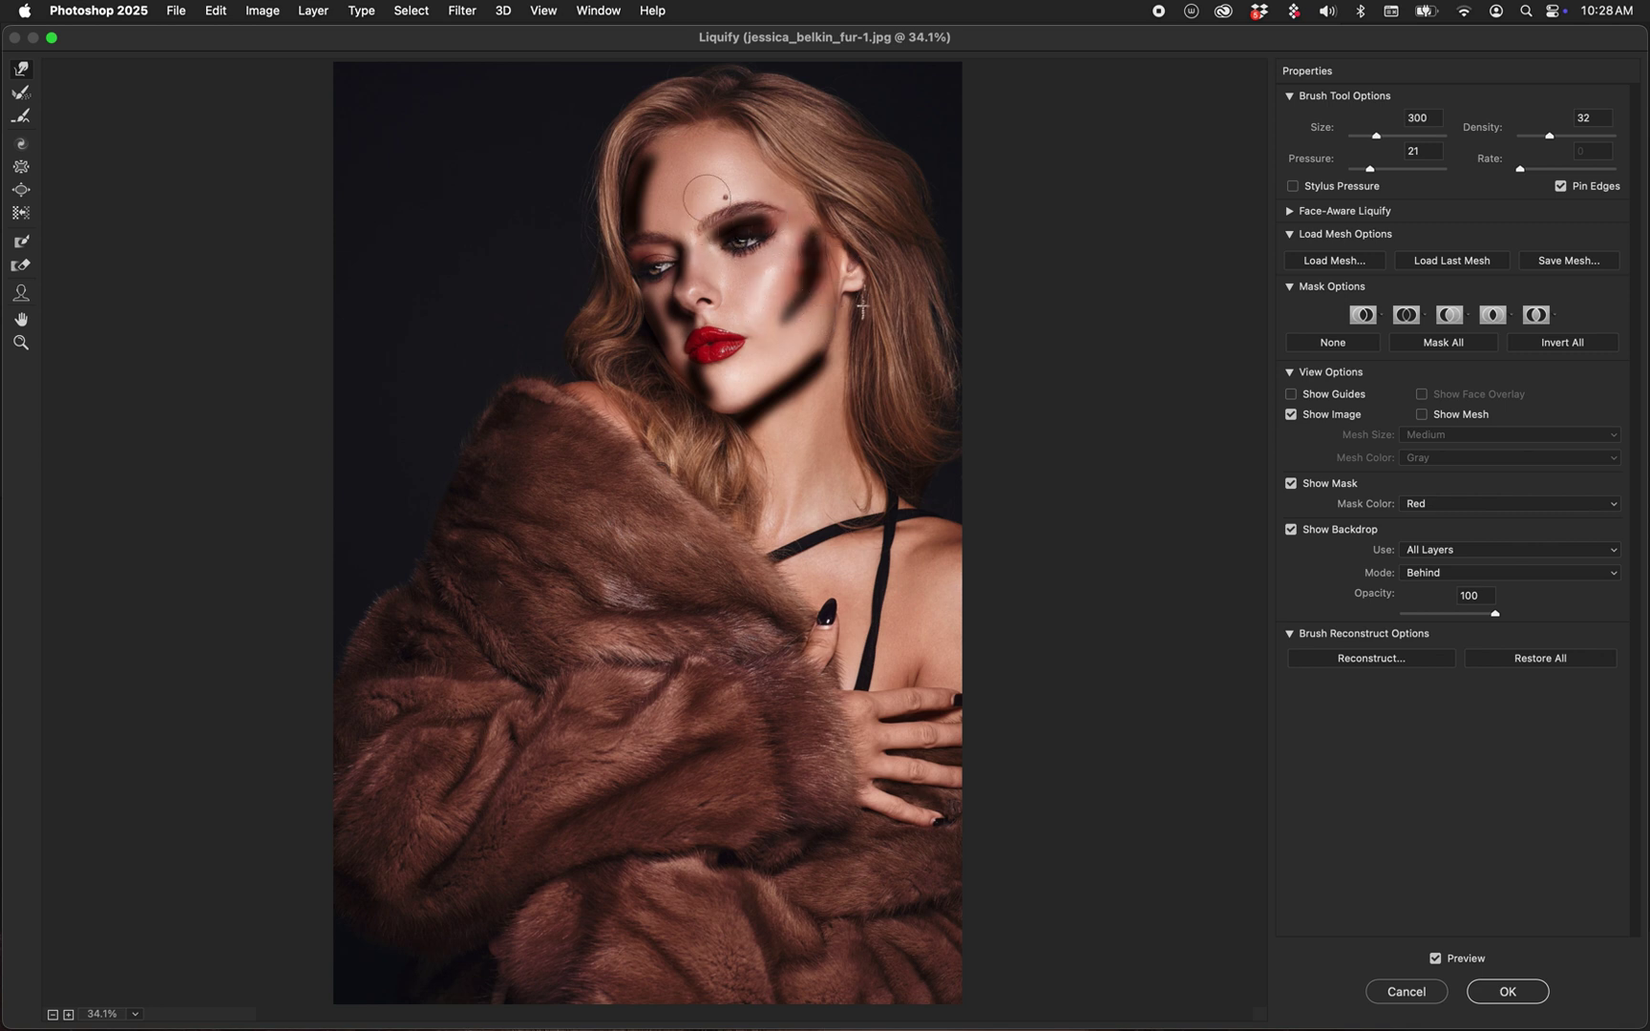
key("bracketleft")
key("bracketleft")
key("bracketright")
key("bracketright")
left_click(1539, 990)
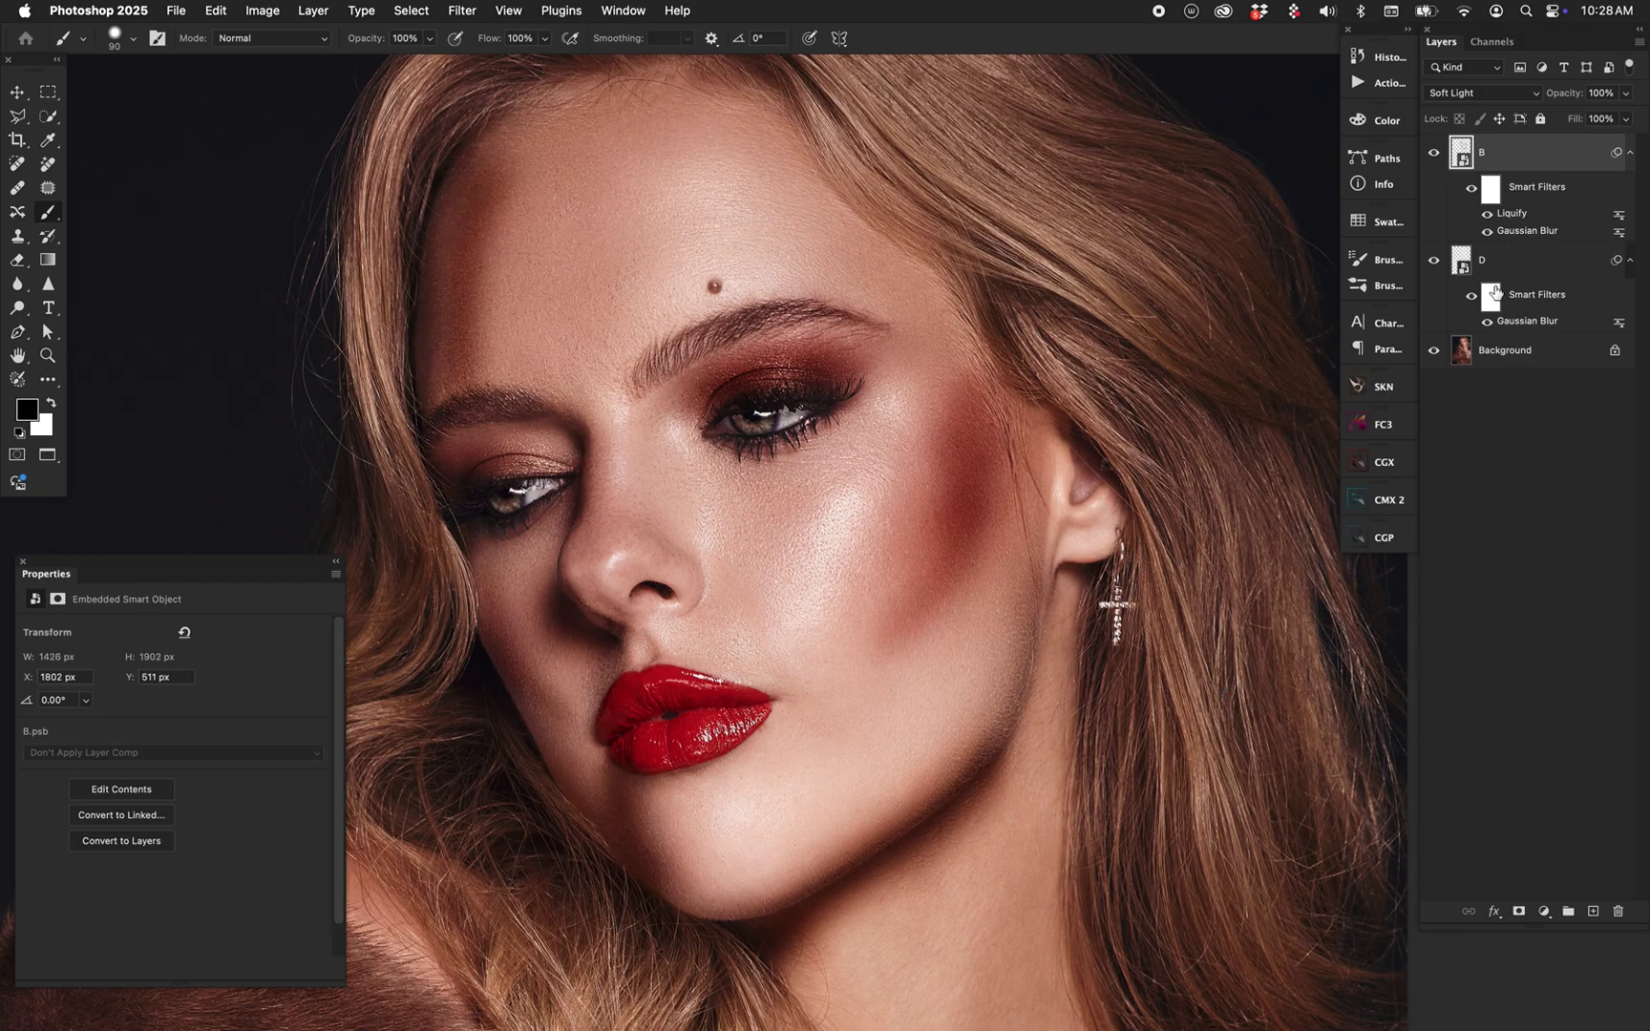
Step: Select layer D and, in Liquify, push its forehead highlight into shape
left_click(1458, 259)
left_click(462, 11)
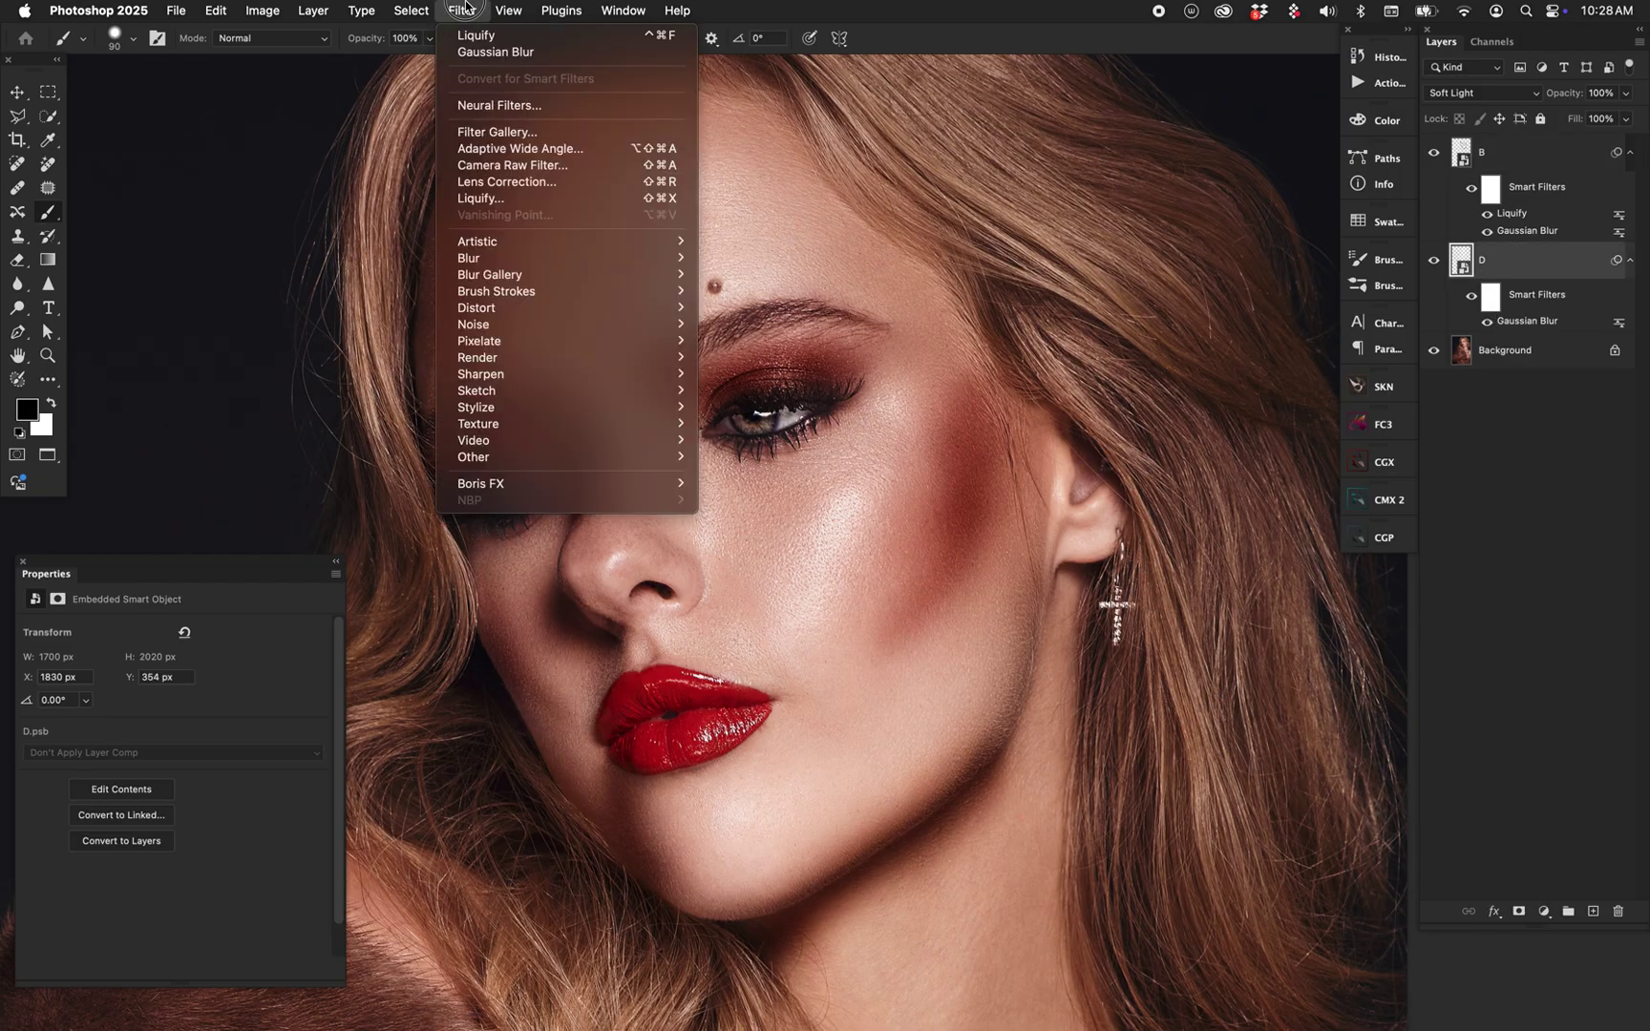
left_click(516, 198)
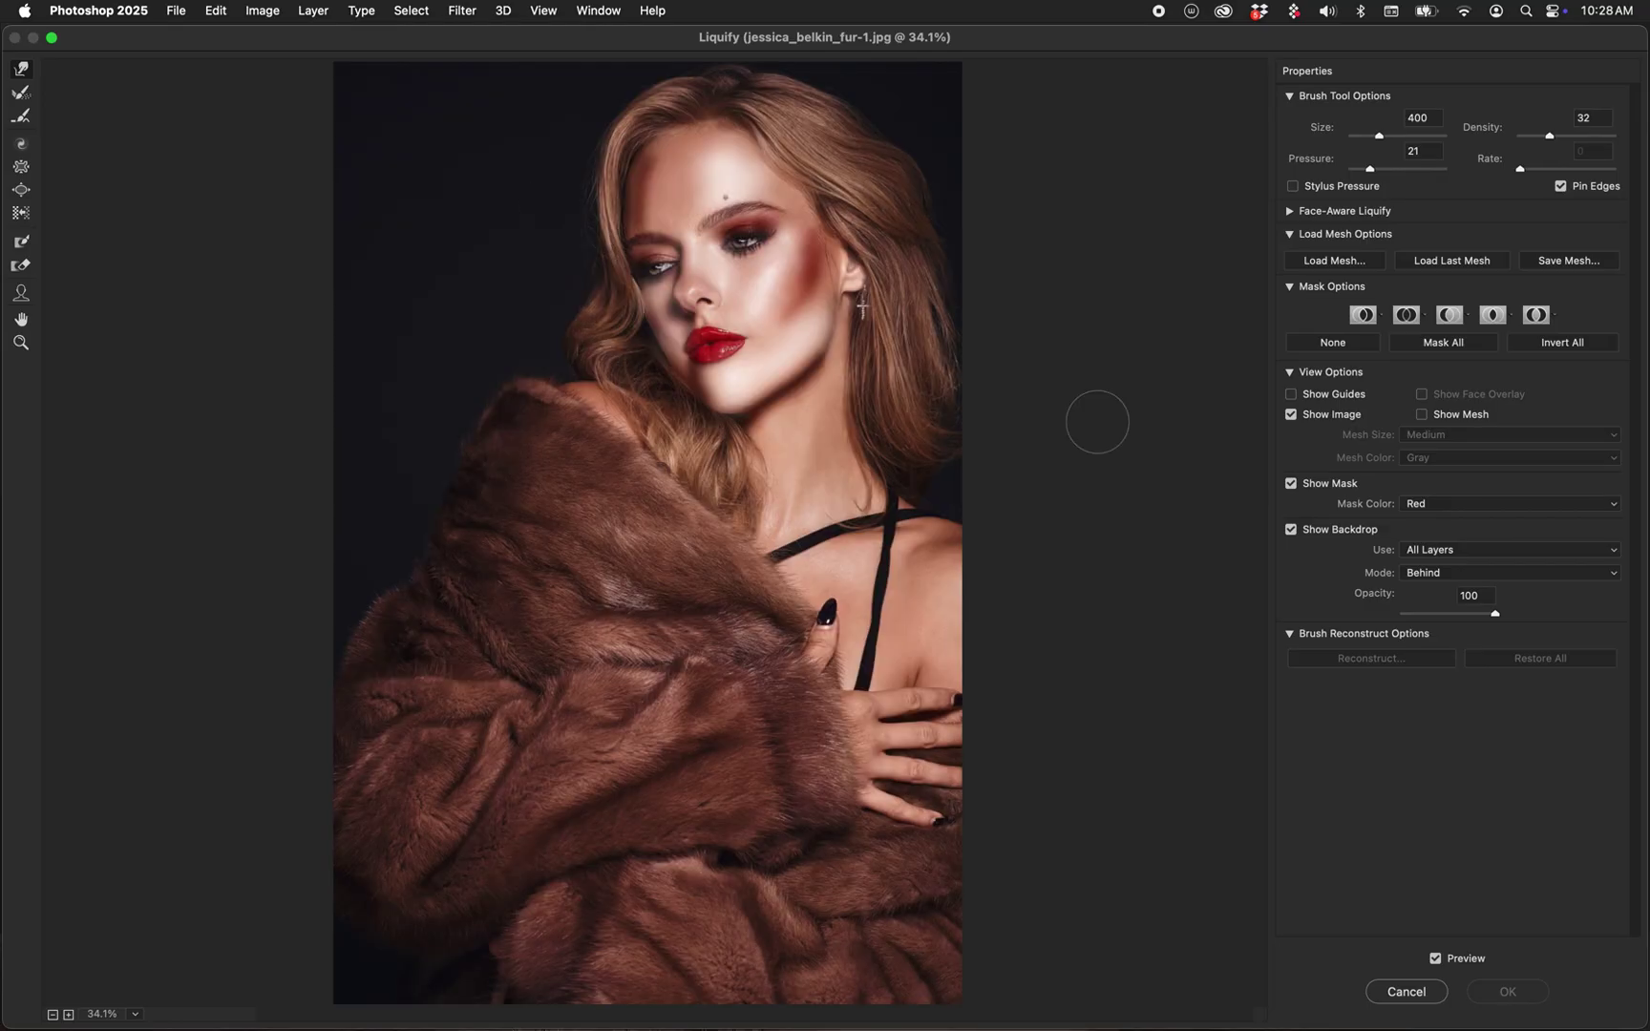
key("bracketright")
left_click_drag(725, 175, 714, 172)
Step: Refine the highlight warp with smaller and larger brushes, apply it, and hide layer B
key("bracketleft")
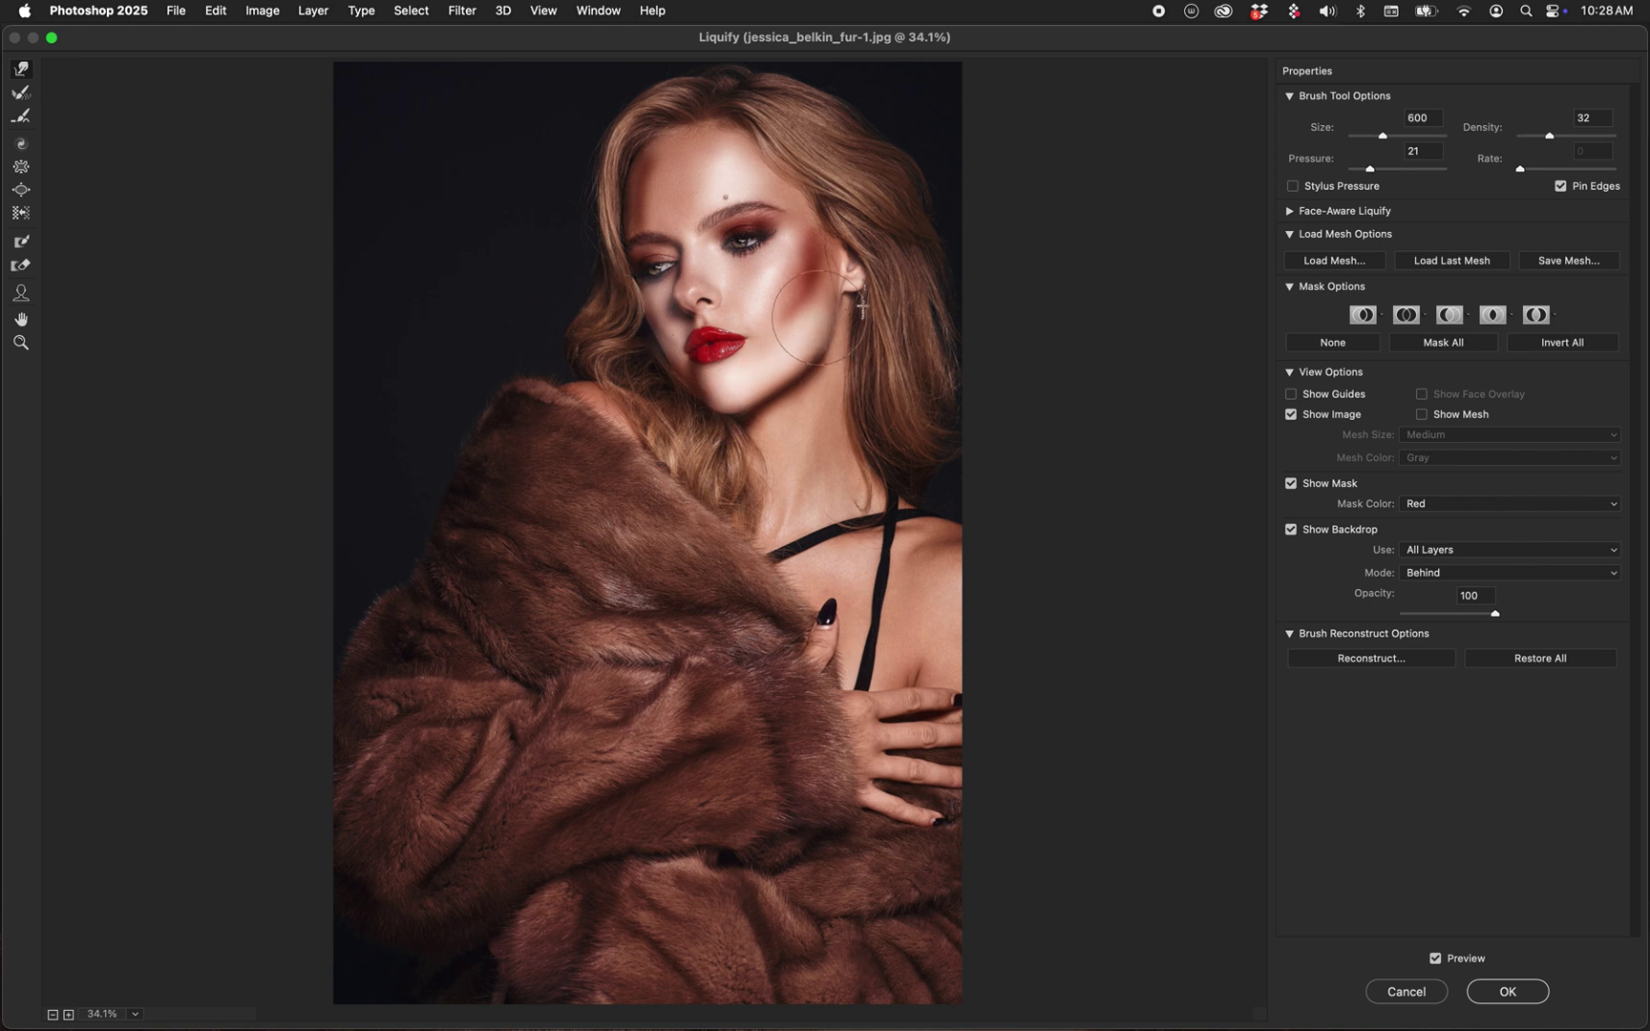
key("bracketright")
key("bracketleft")
left_click(1497, 989)
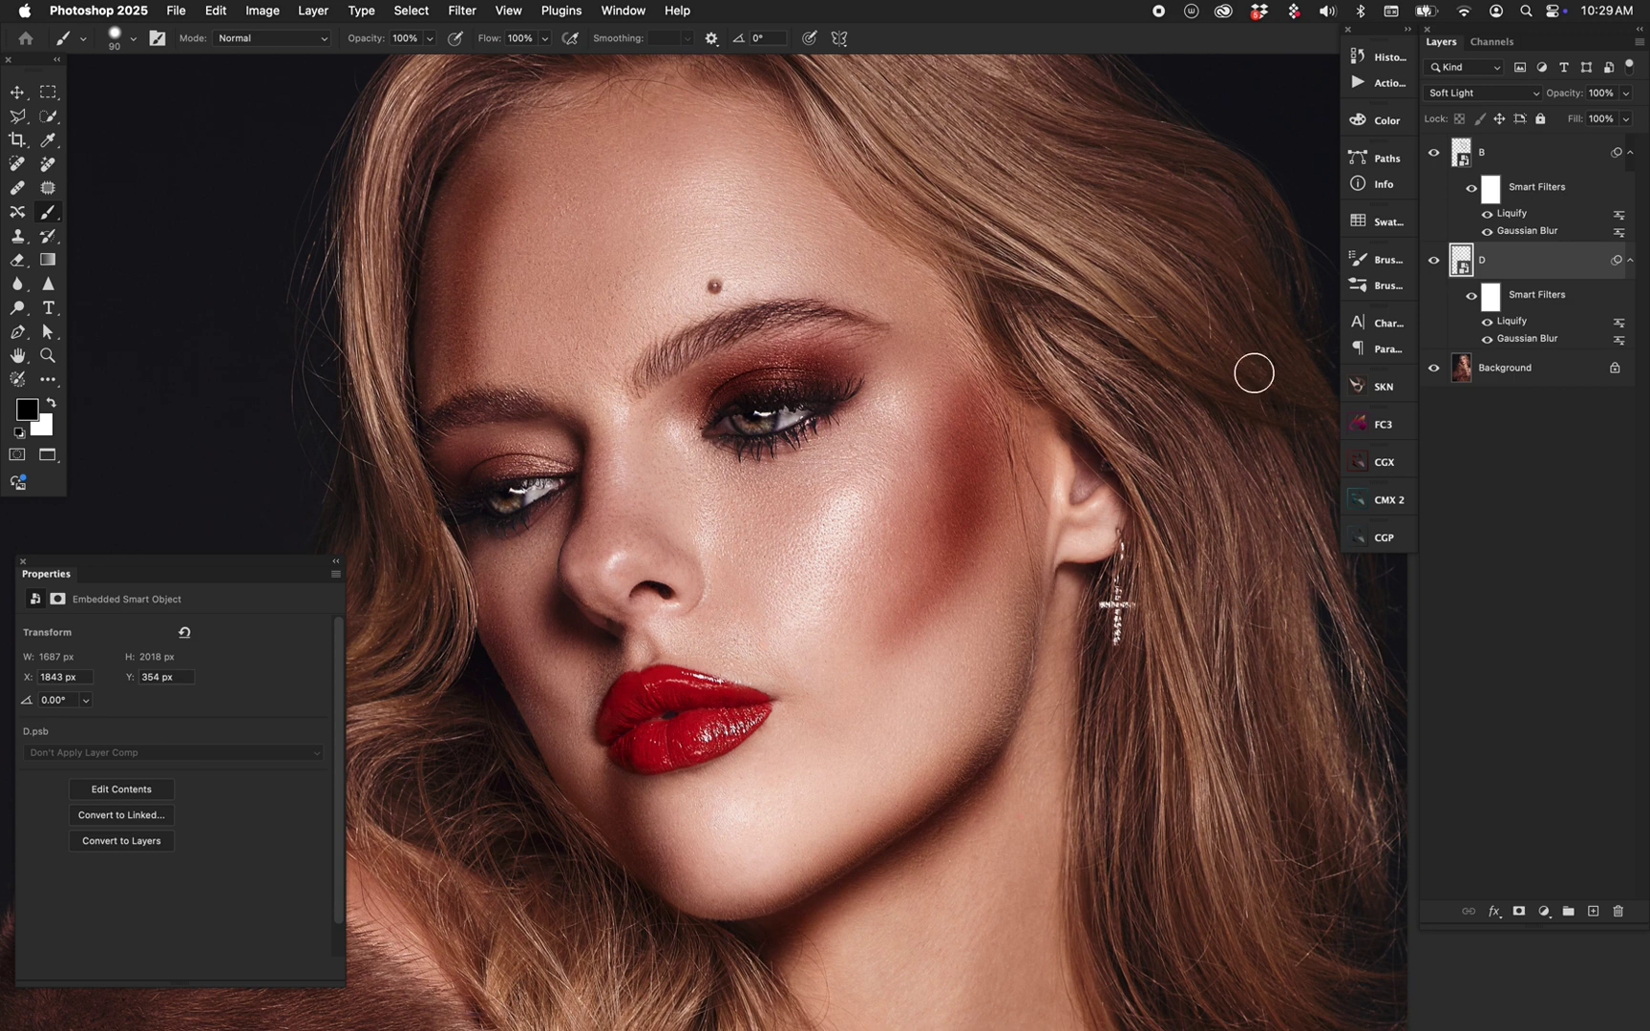
left_click(1436, 156)
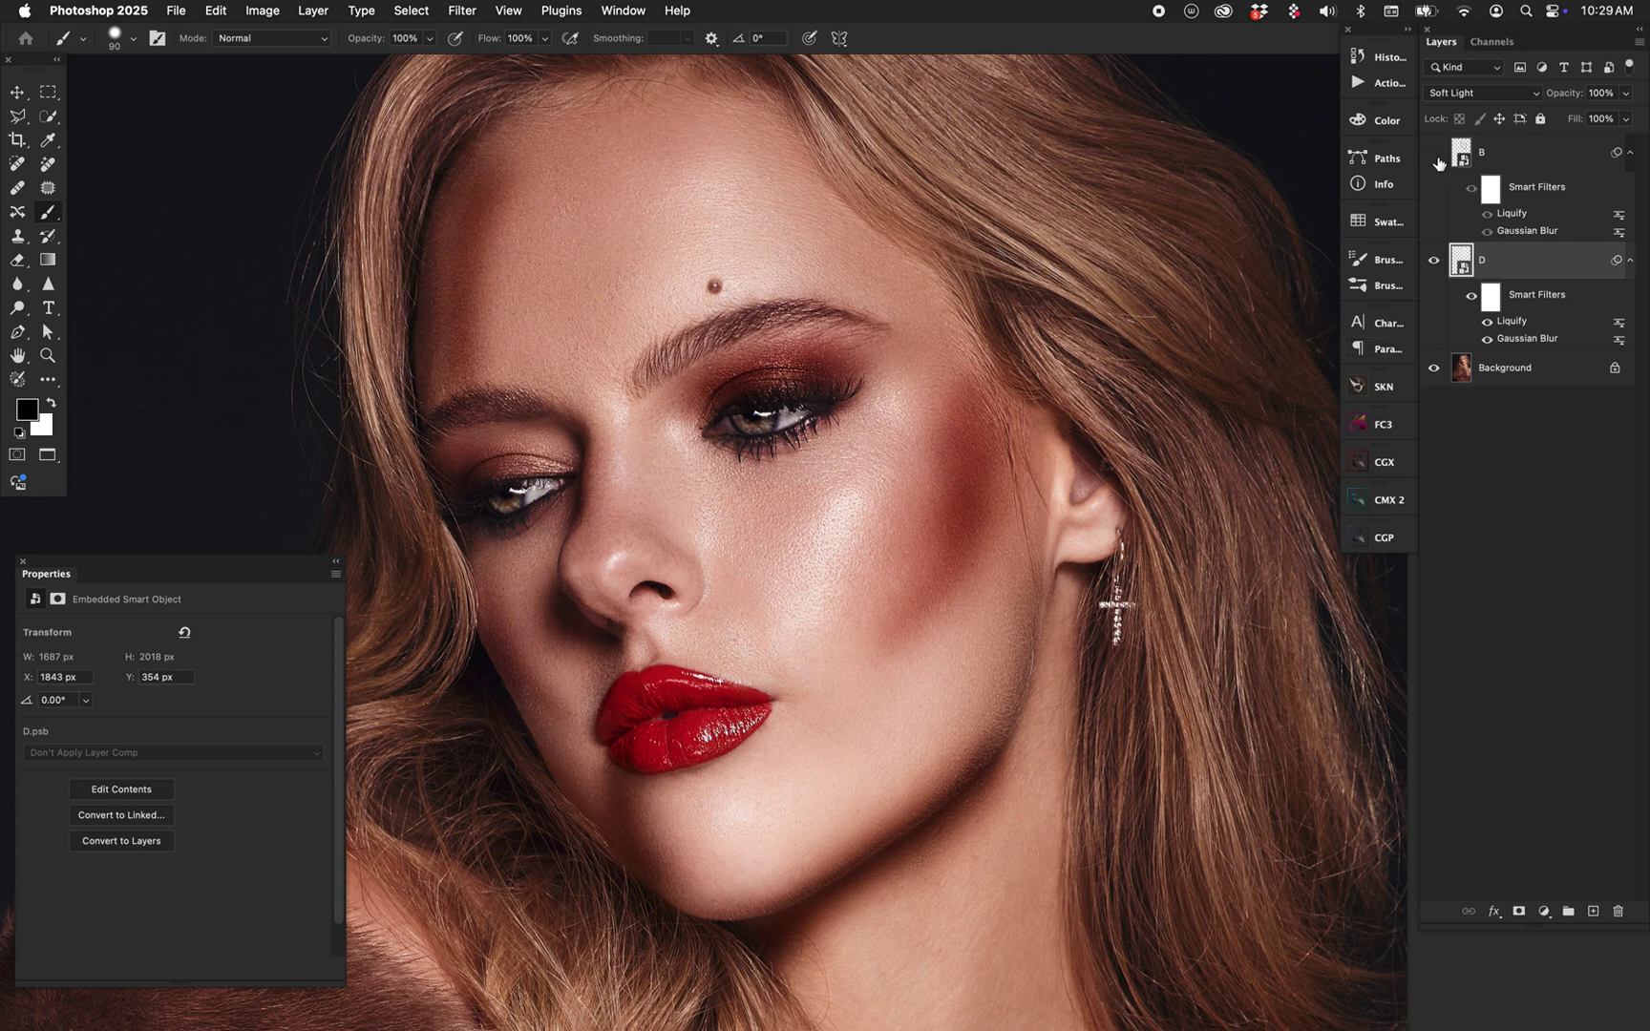
Step: Set layer B's Gaussian Blur radius to 75 px
double_click(1525, 231)
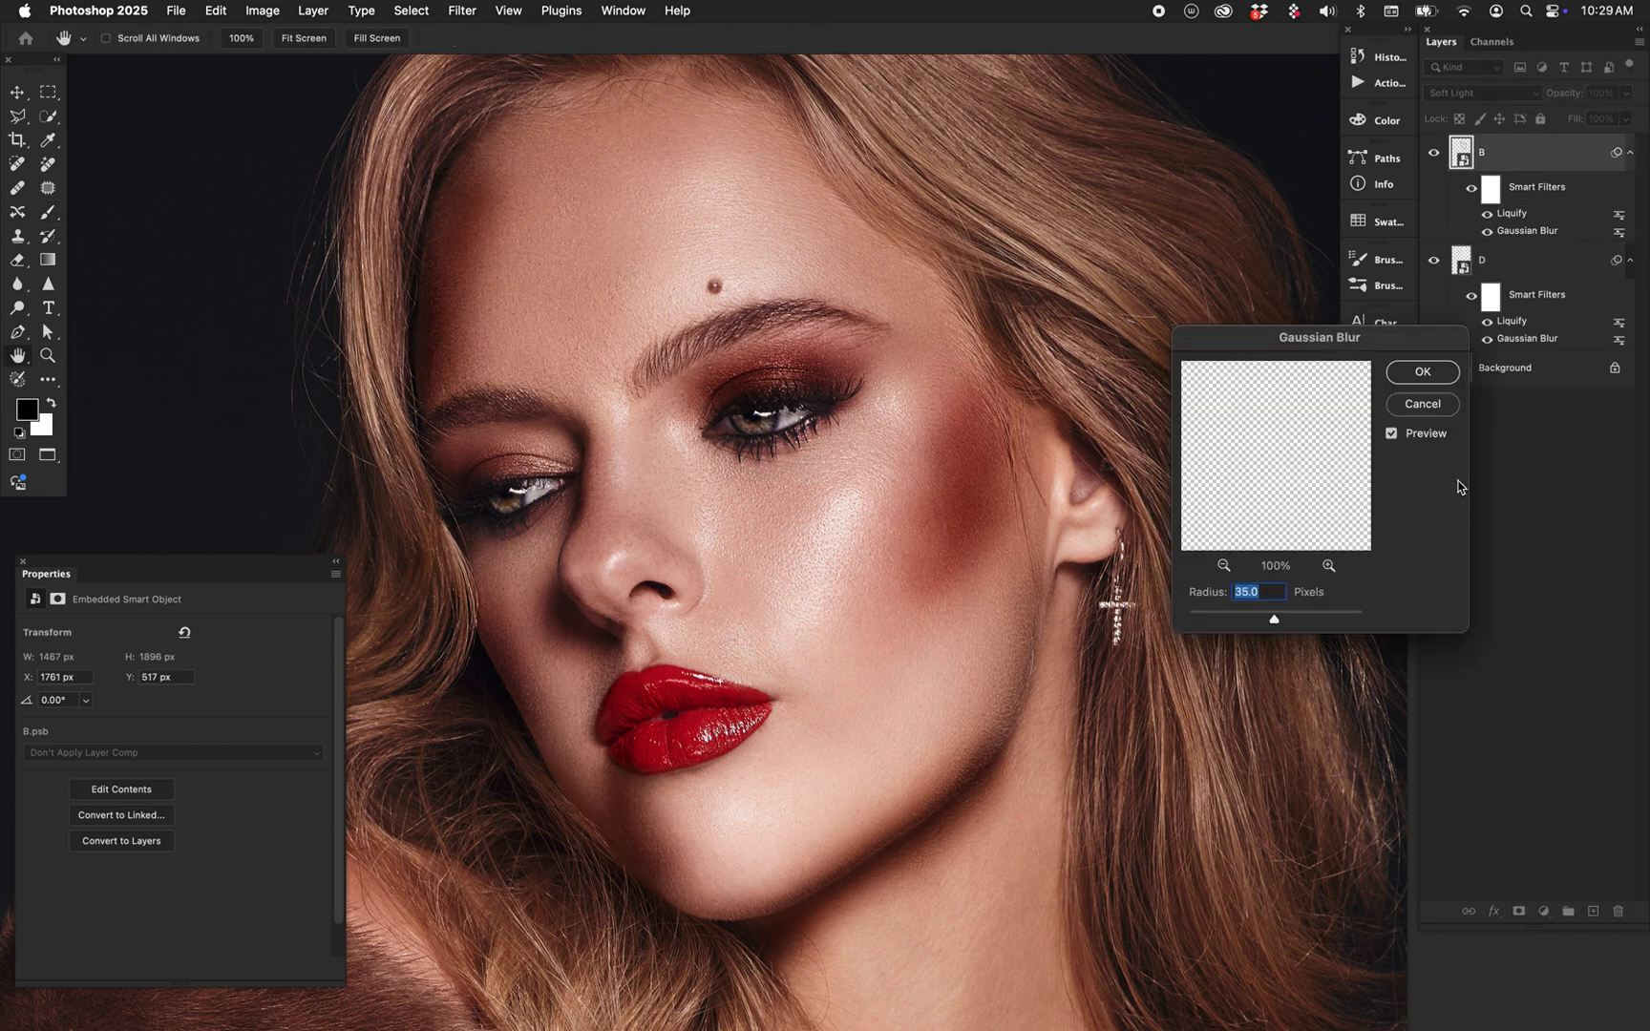
type("75")
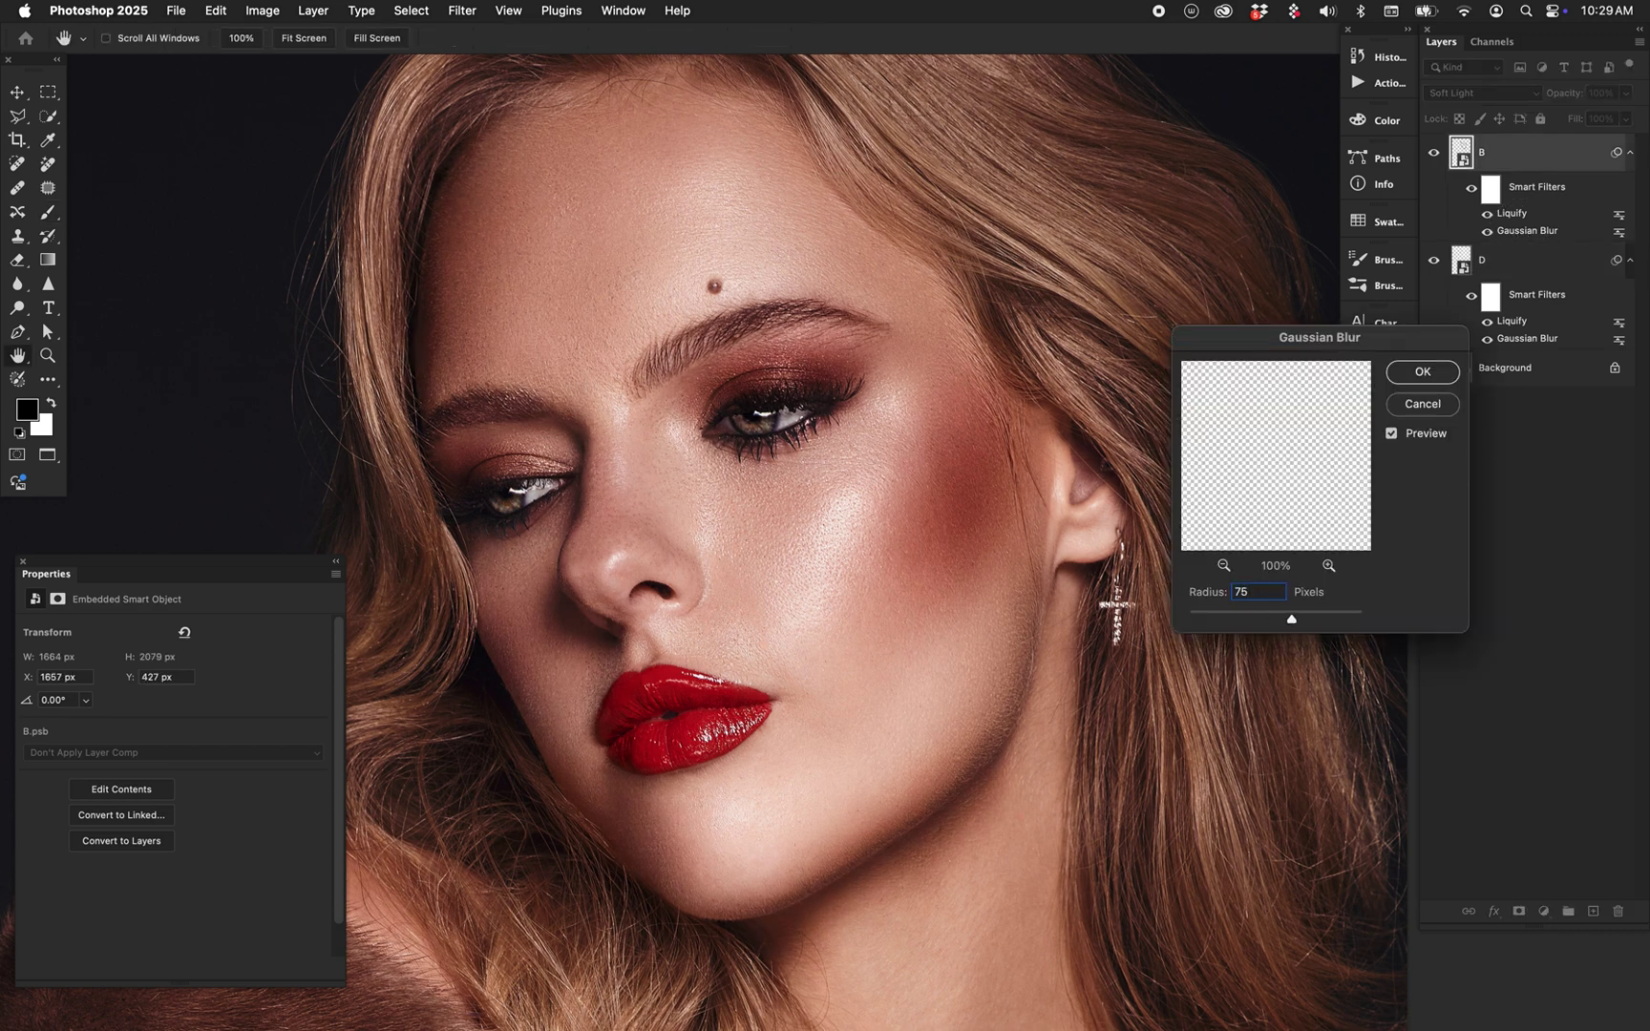
left_click(1441, 374)
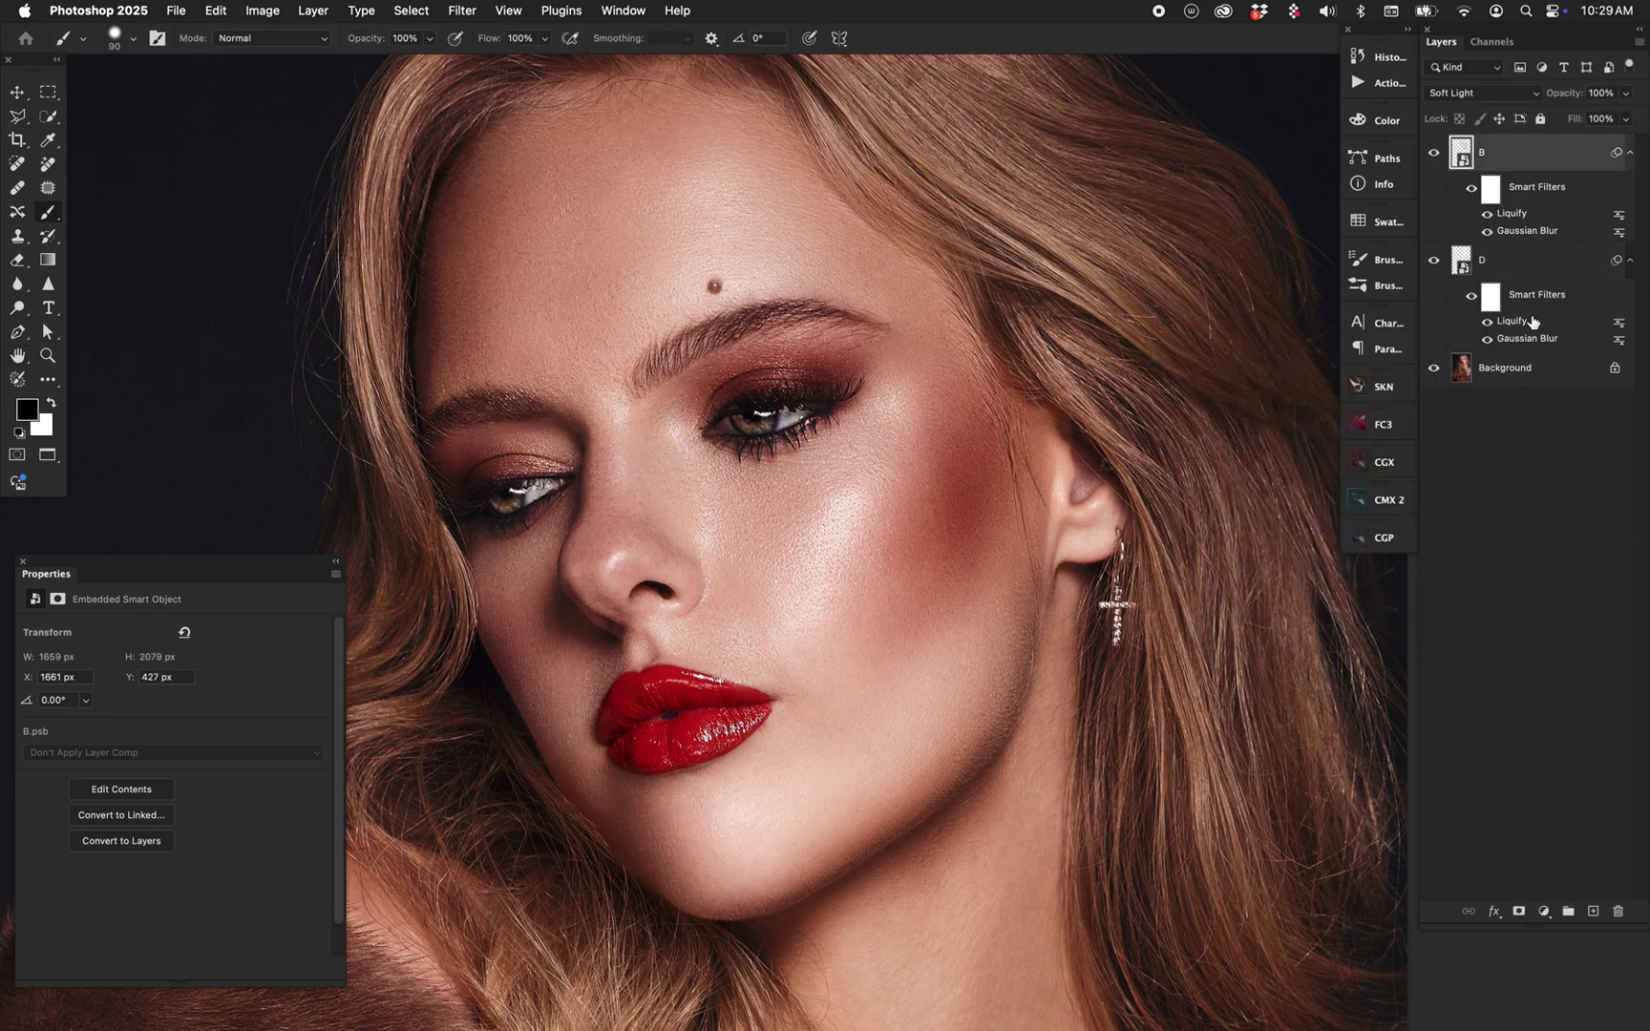
Step: Set layer D's Gaussian Blur radius to 70 px
left_click(1520, 346)
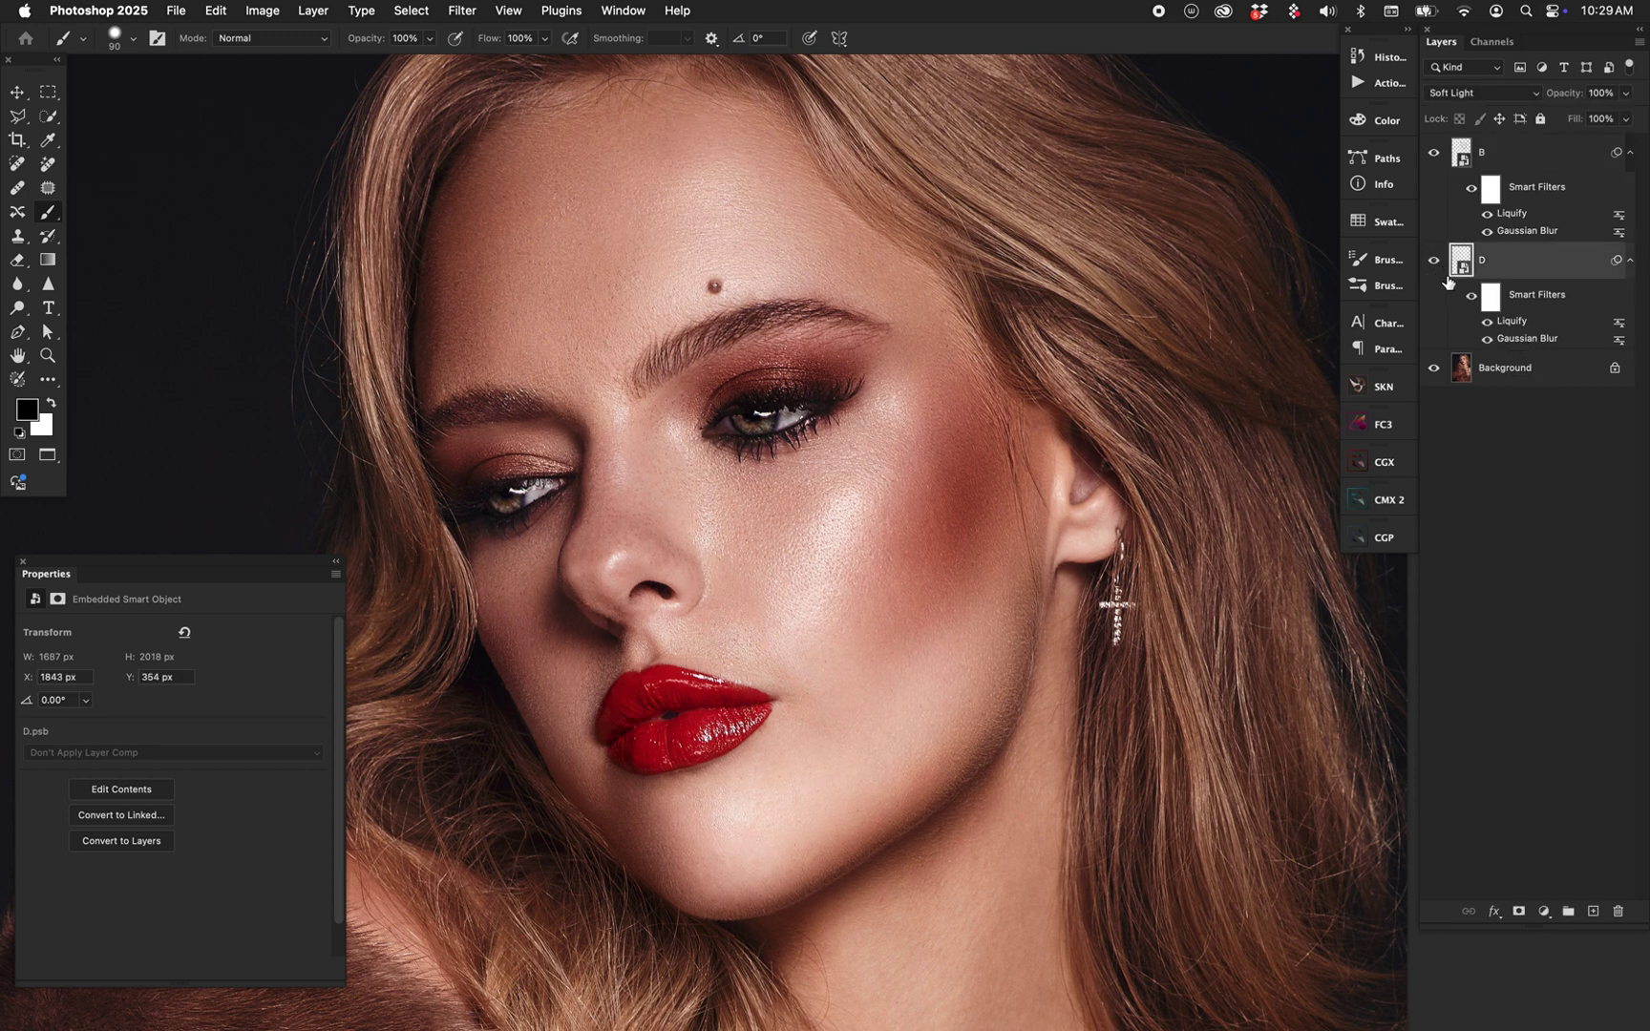
double_click(1525, 338)
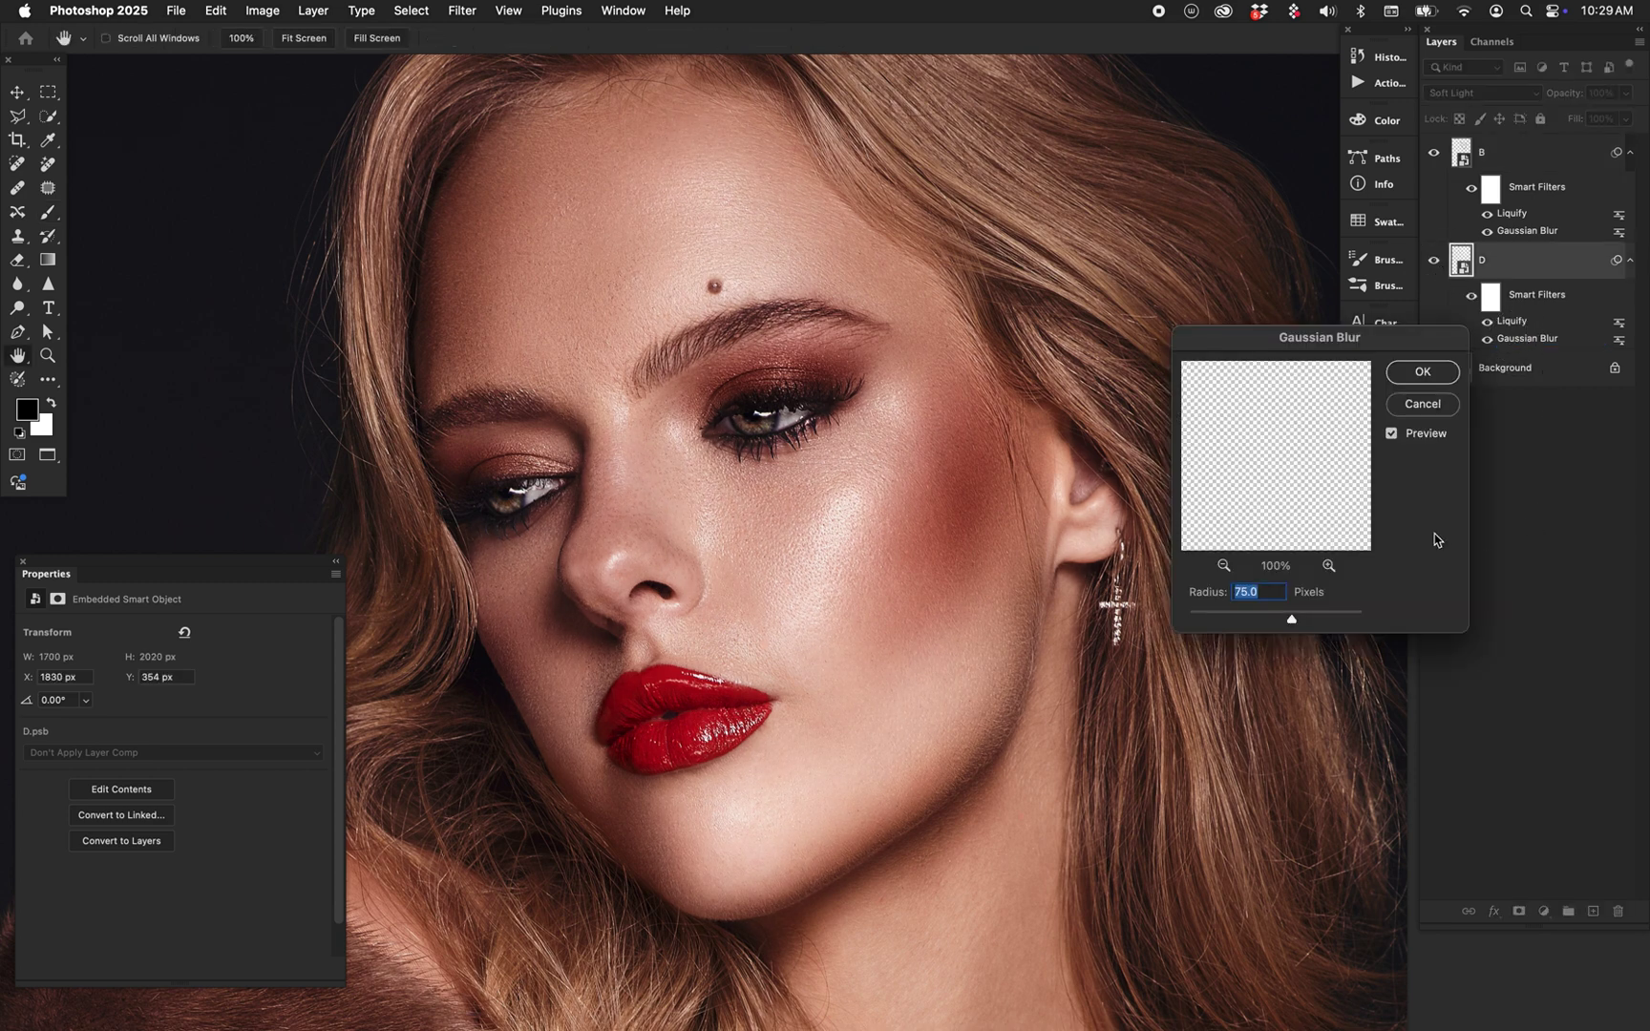
type("70")
key("Return")
Step: Lower layer D's opacity to 50% and toggle its visibility to compare
left_click(1518, 165)
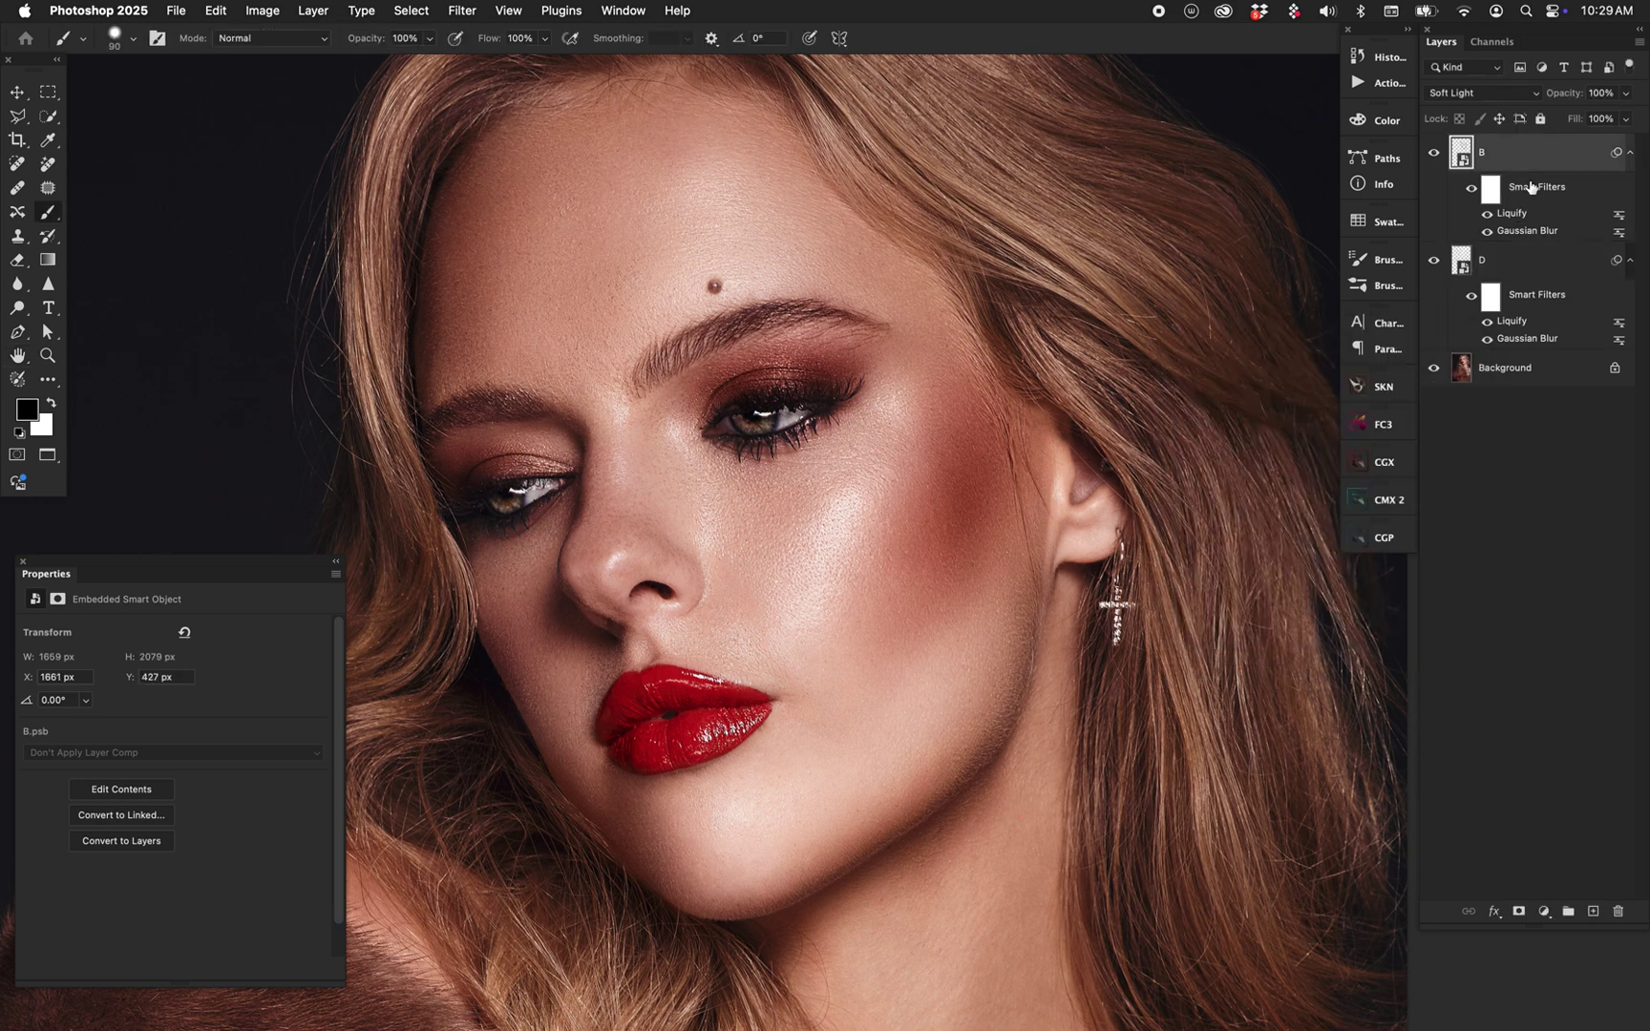
key("v")
left_click(1525, 272)
key("5")
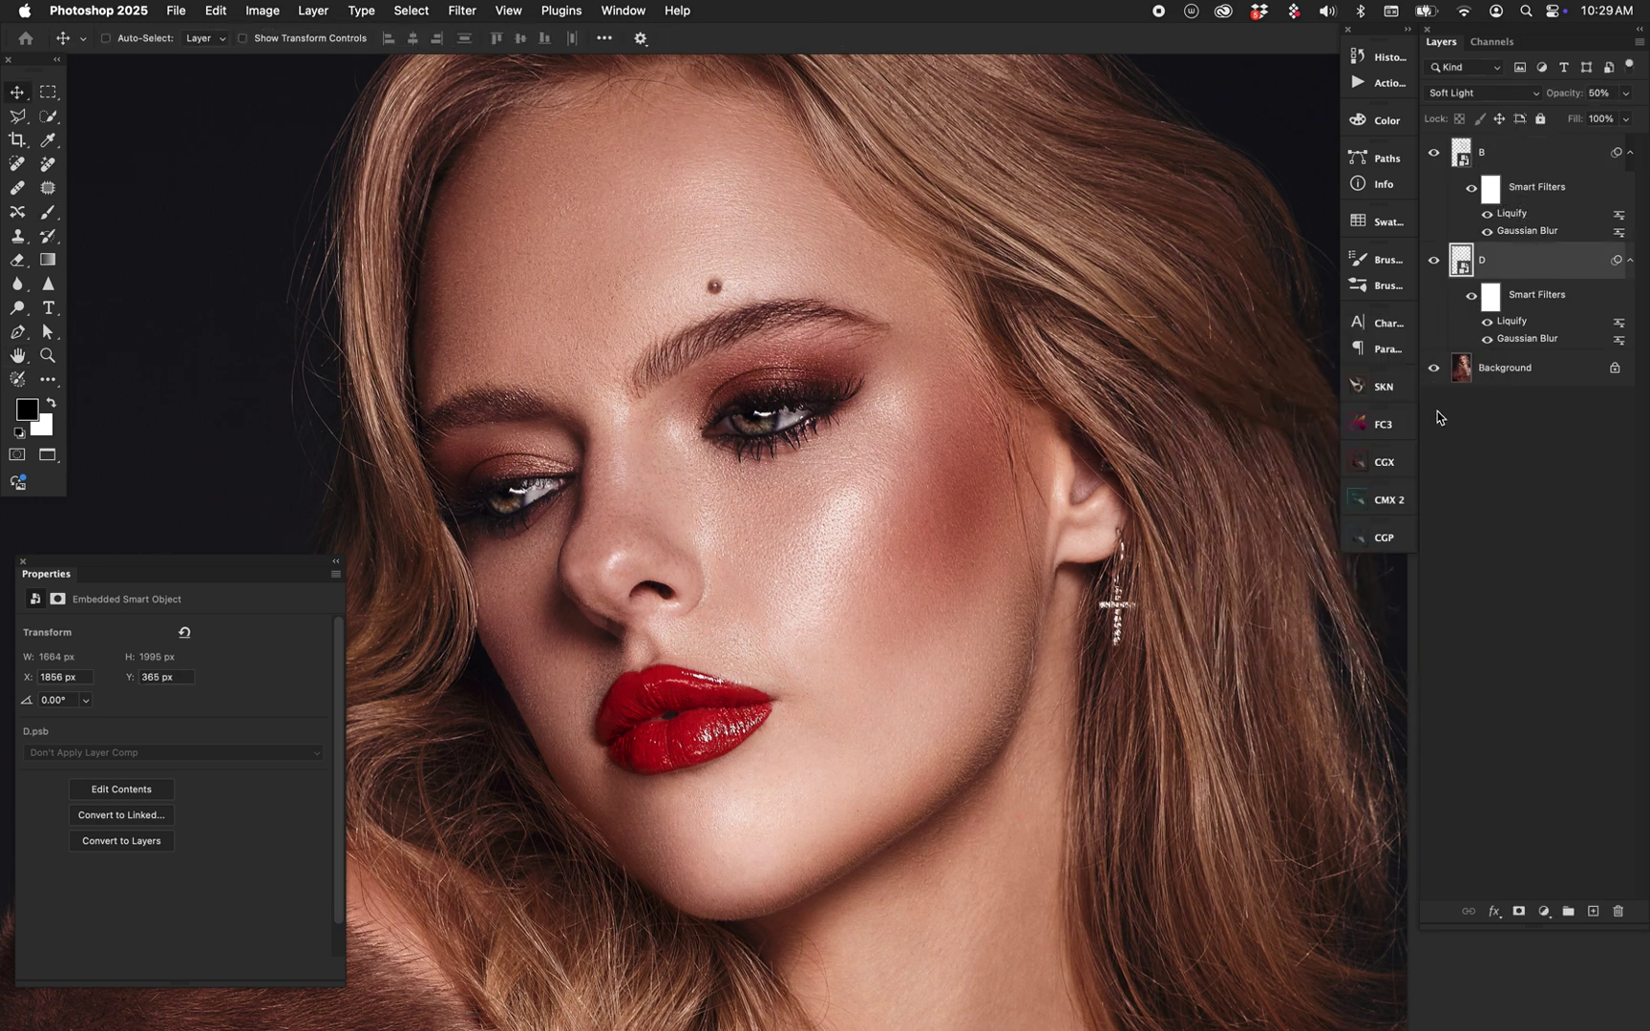
left_click(1433, 369, "alt")
left_click(1433, 368, "alt")
Step: Return layer B to full opacity and tighten its Gaussian Blur to 22 px
left_click(1539, 144)
key("0")
double_click(1517, 233)
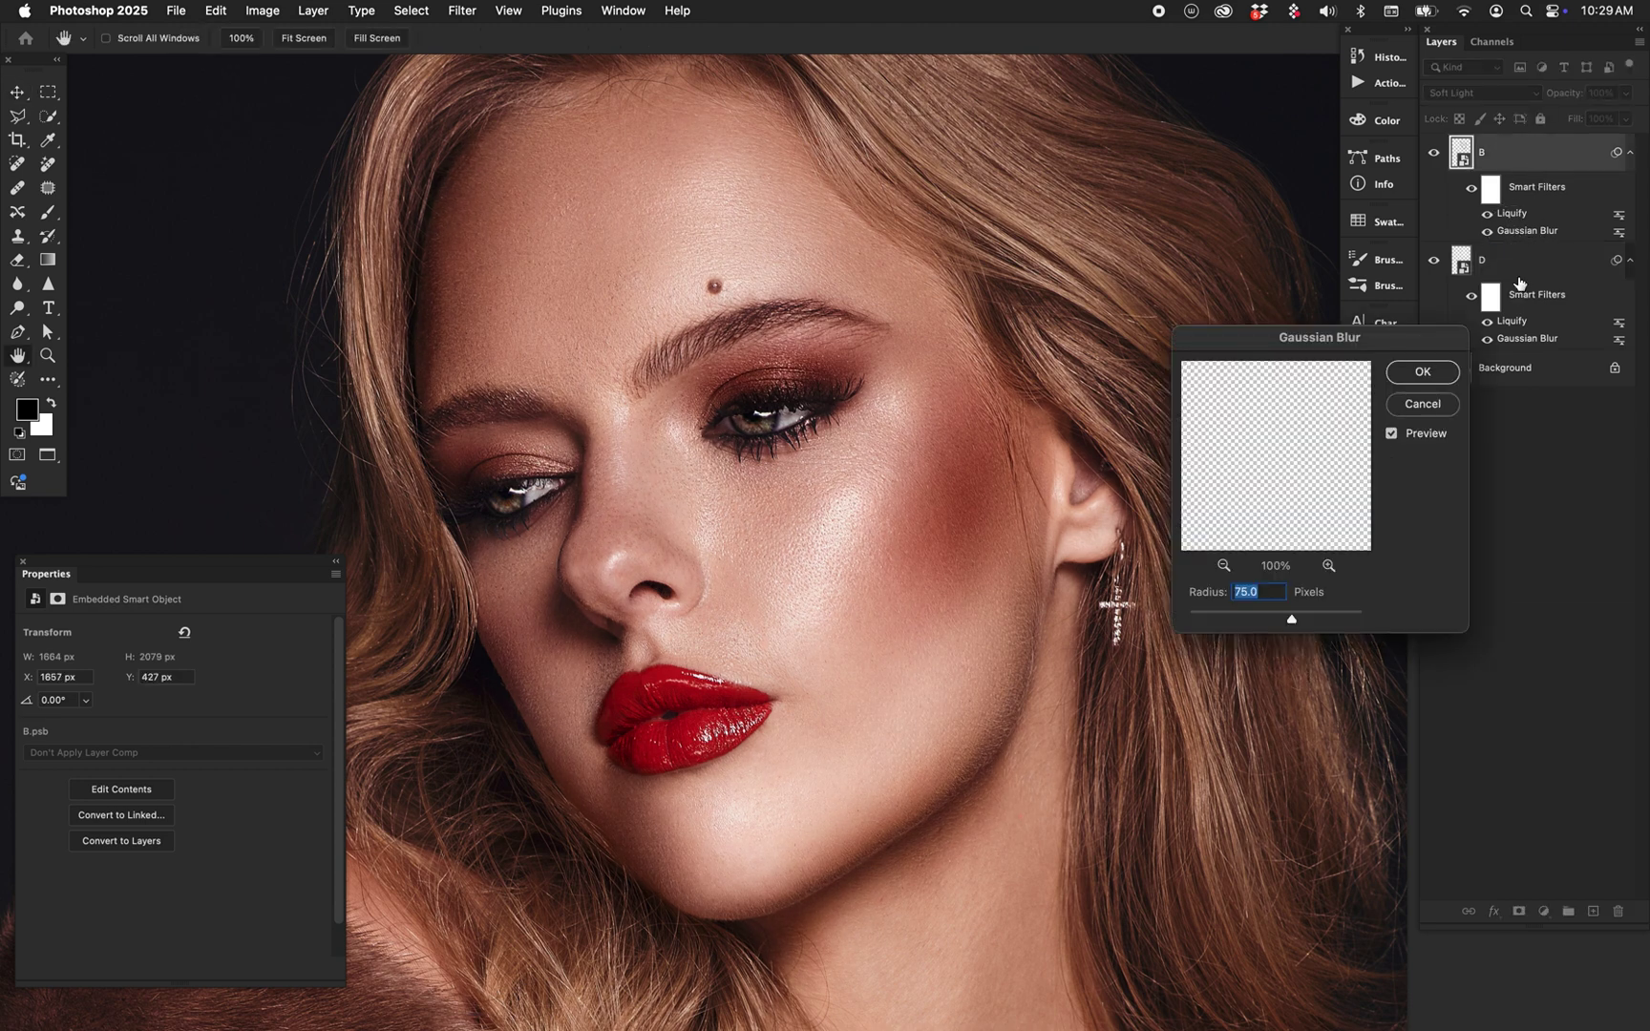
type("22")
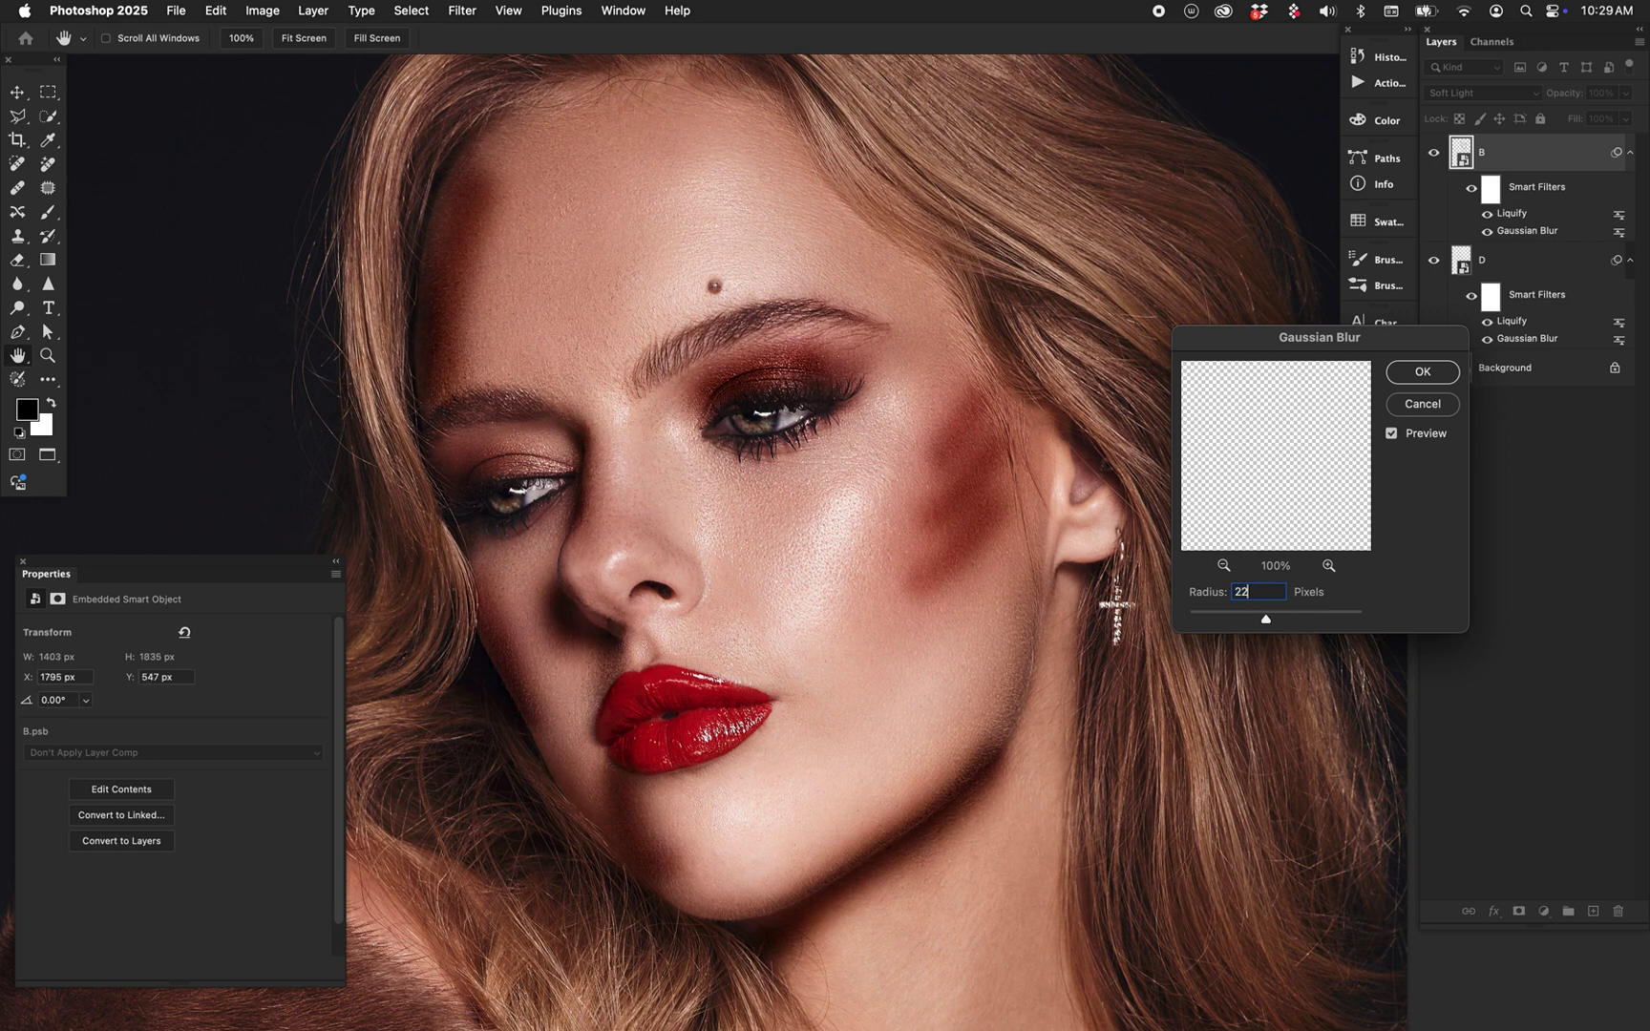
key("Return")
Step: Tighten layer D's Gaussian Blur radius to 22 px
double_click(1527, 338)
type("22")
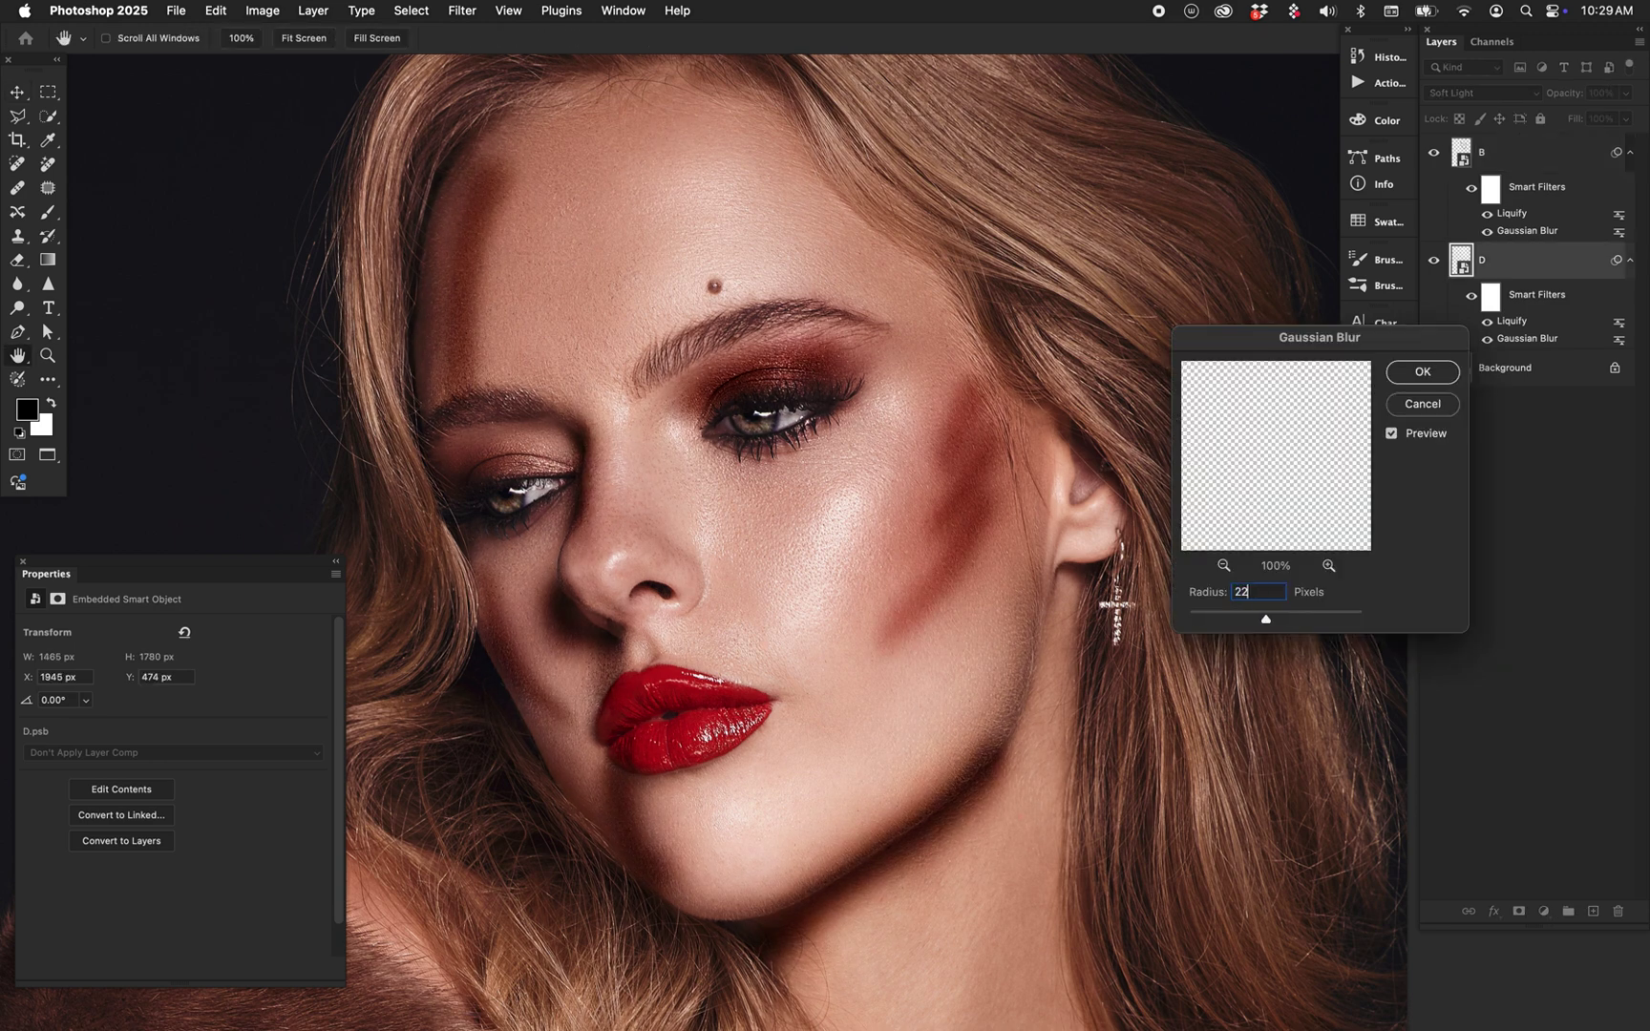
key("Return")
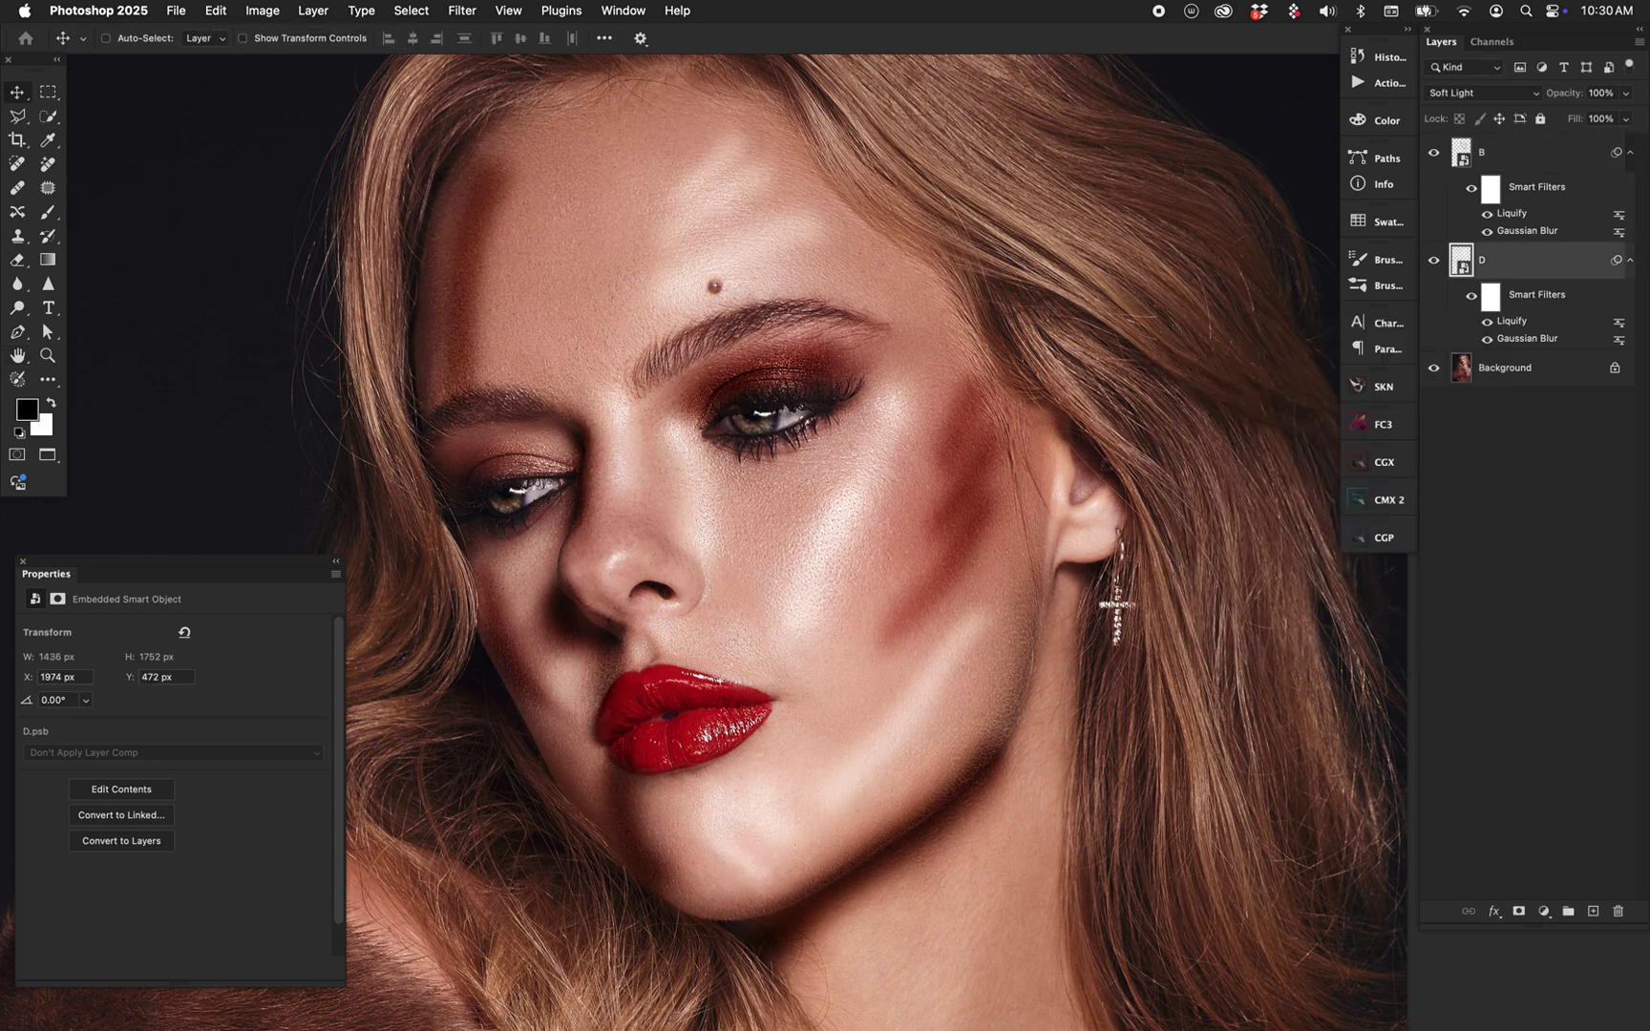
Step: Rework layer D's Liquify with 250–500 brushes, then set its Gaussian Blur to 75 px
double_click(1511, 321)
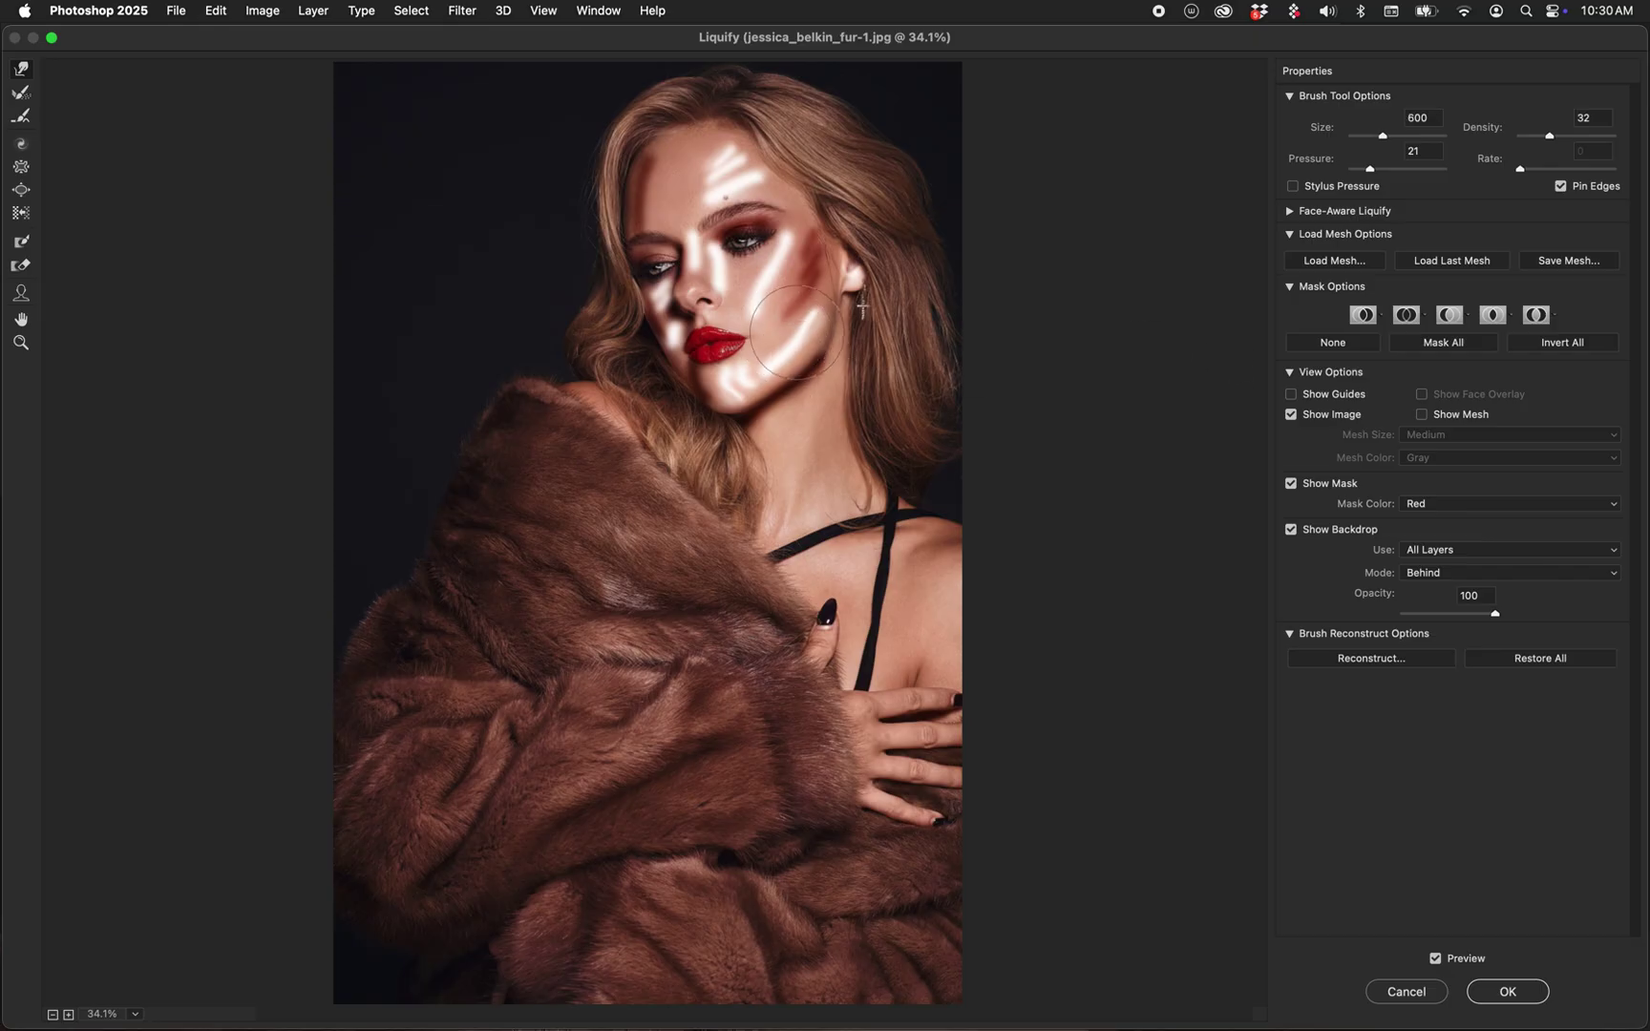
key("bracketleft")
key("bracketleft")
key("bracketleft")
key("bracketright")
key("bracketright")
key("bracketright")
key("bracketleft")
key("bracketleft")
key("bracketleft")
key("bracketright")
key("bracketright")
key("bracketright")
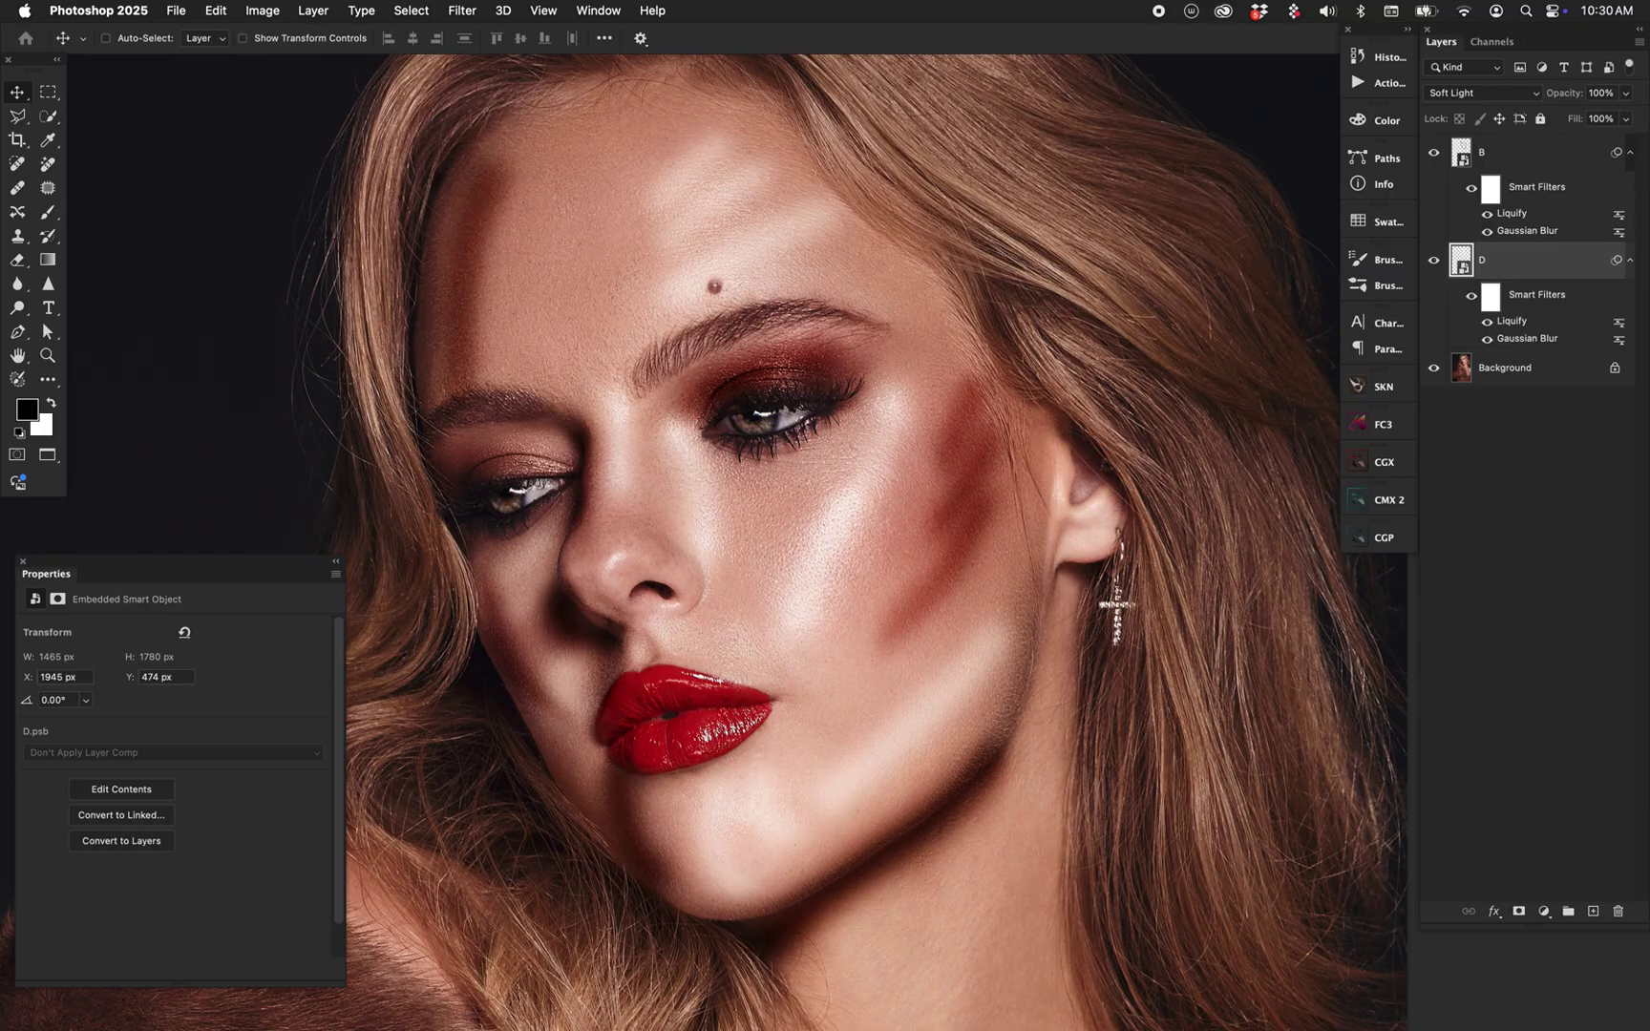
key("super+alt+f")
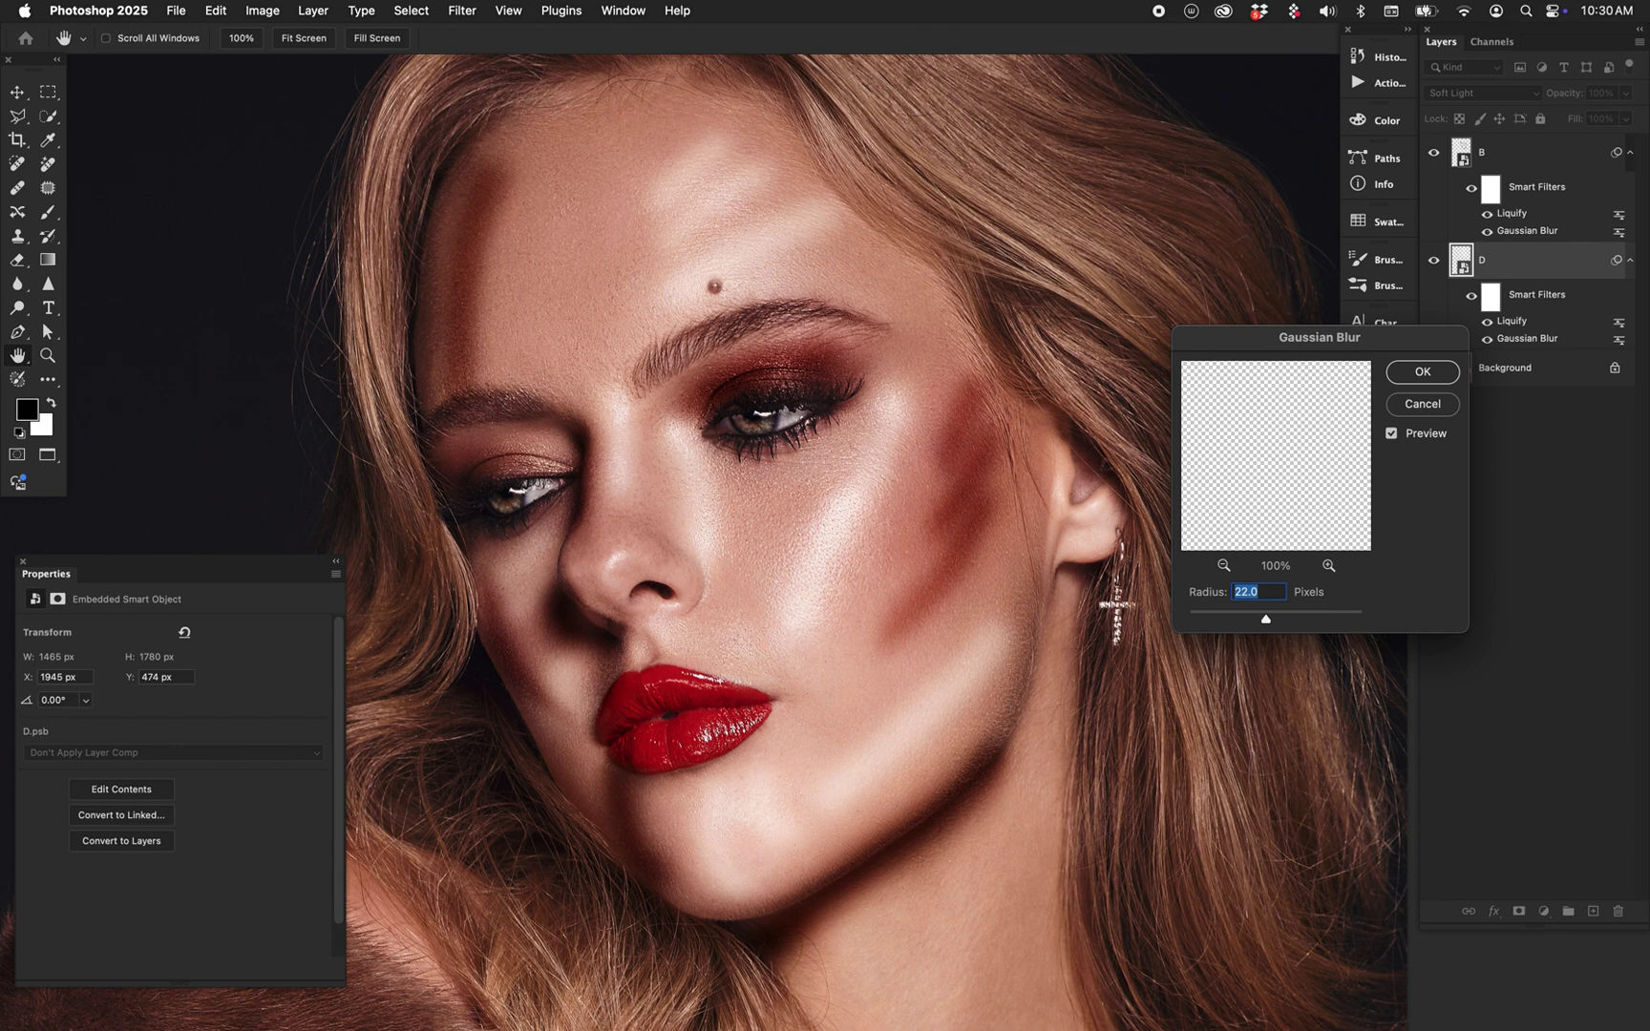
type("75")
key("Return")
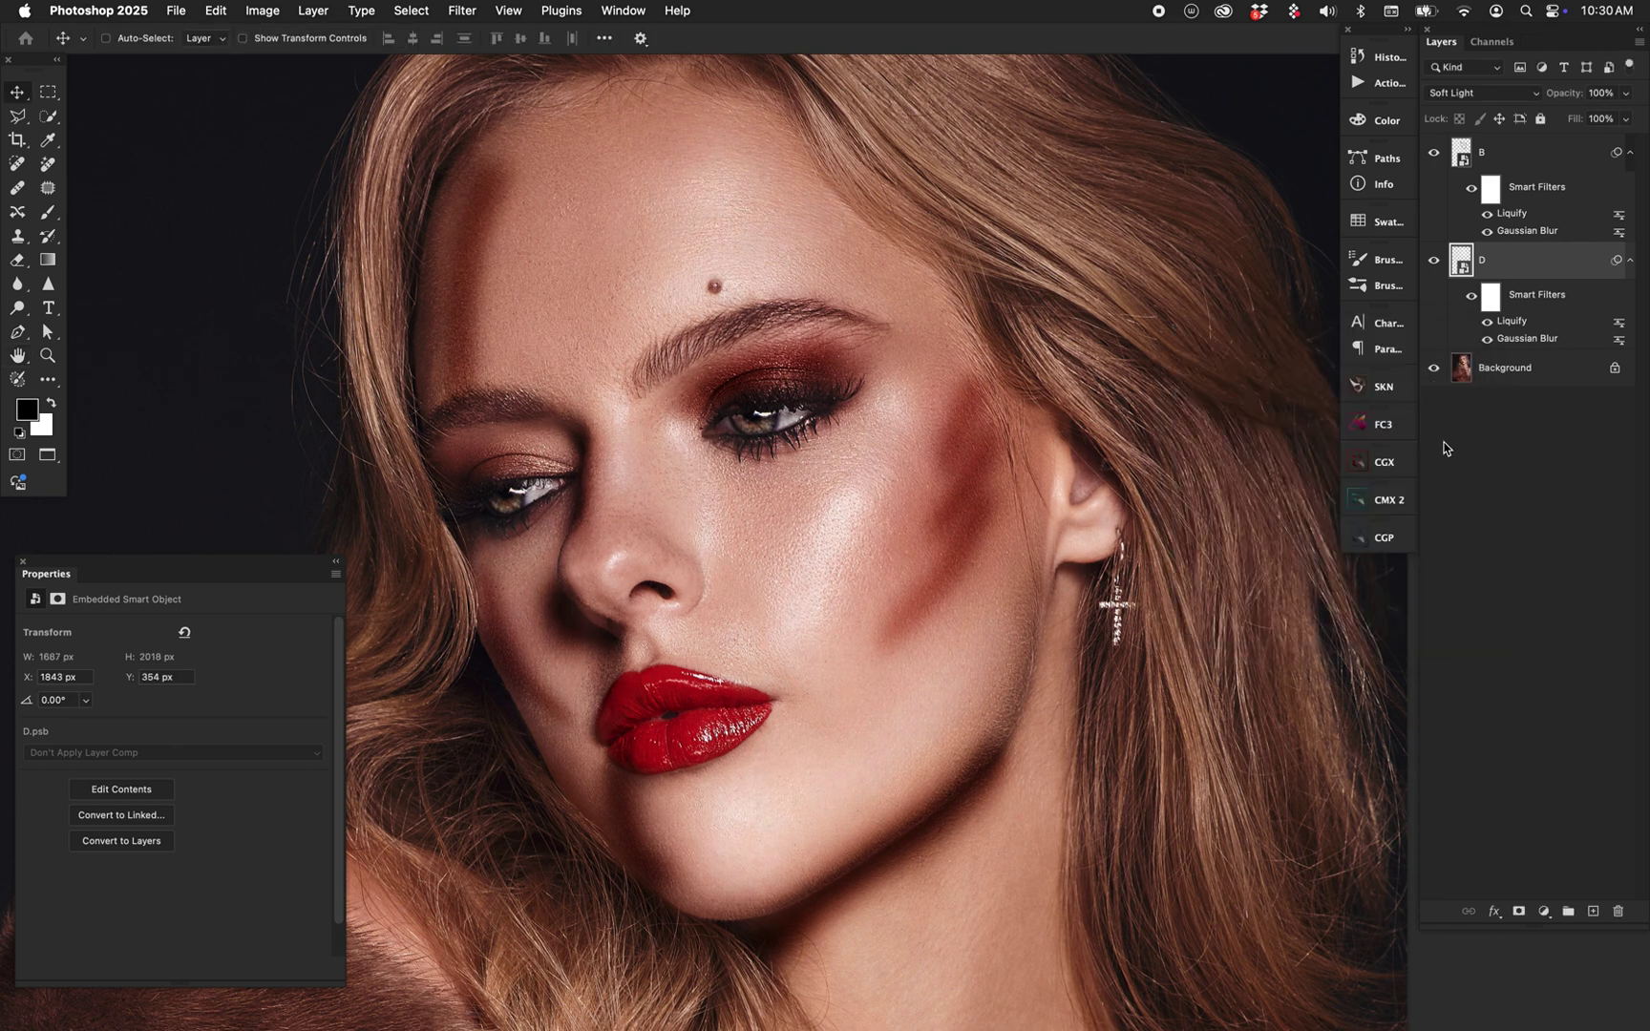
Step: Warp layer B's forehead streak left and chin streak down in Liquify, then reopen its Gaussian Blur
left_click(1516, 222)
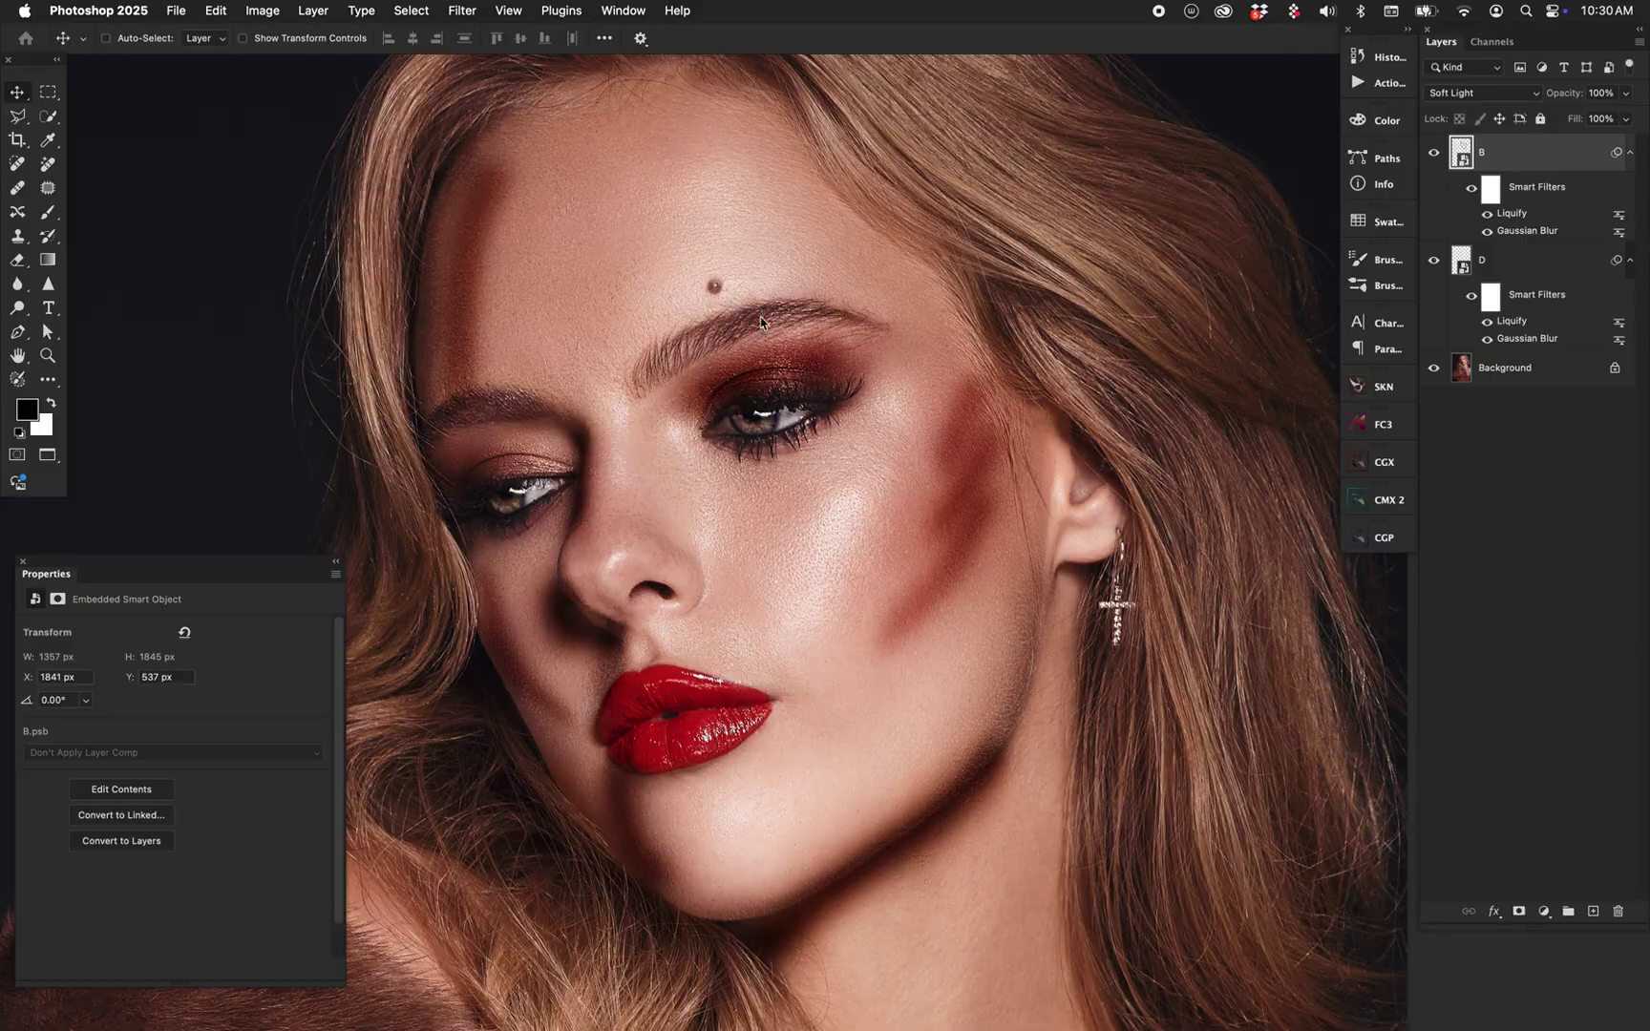
key("super+shift+x")
mouse_move(670, 212)
left_mouse_down()
mouse_move(649, 238)
mouse_move(654, 172)
left_mouse_up()
key("bracketleft")
key("bracketleft")
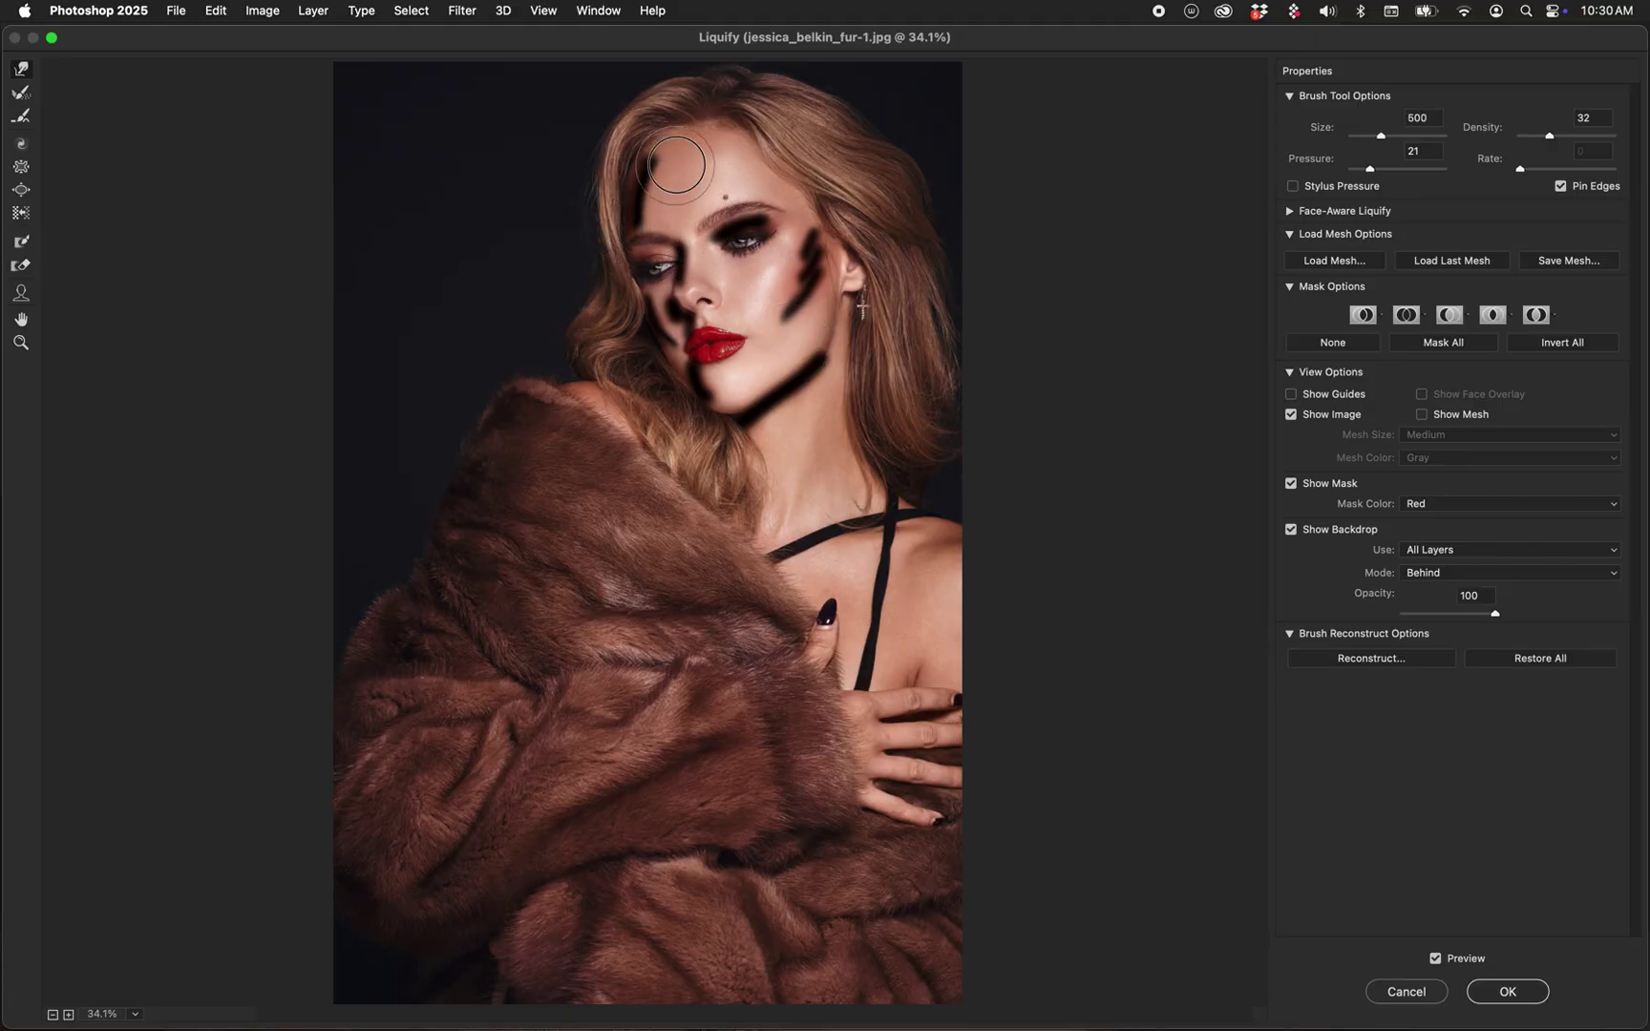
mouse_move(695, 363)
left_mouse_down()
mouse_move(695, 346)
mouse_move(680, 387)
mouse_move(700, 395)
left_mouse_up()
key("bracketleft")
key("bracketleft")
key("bracketright")
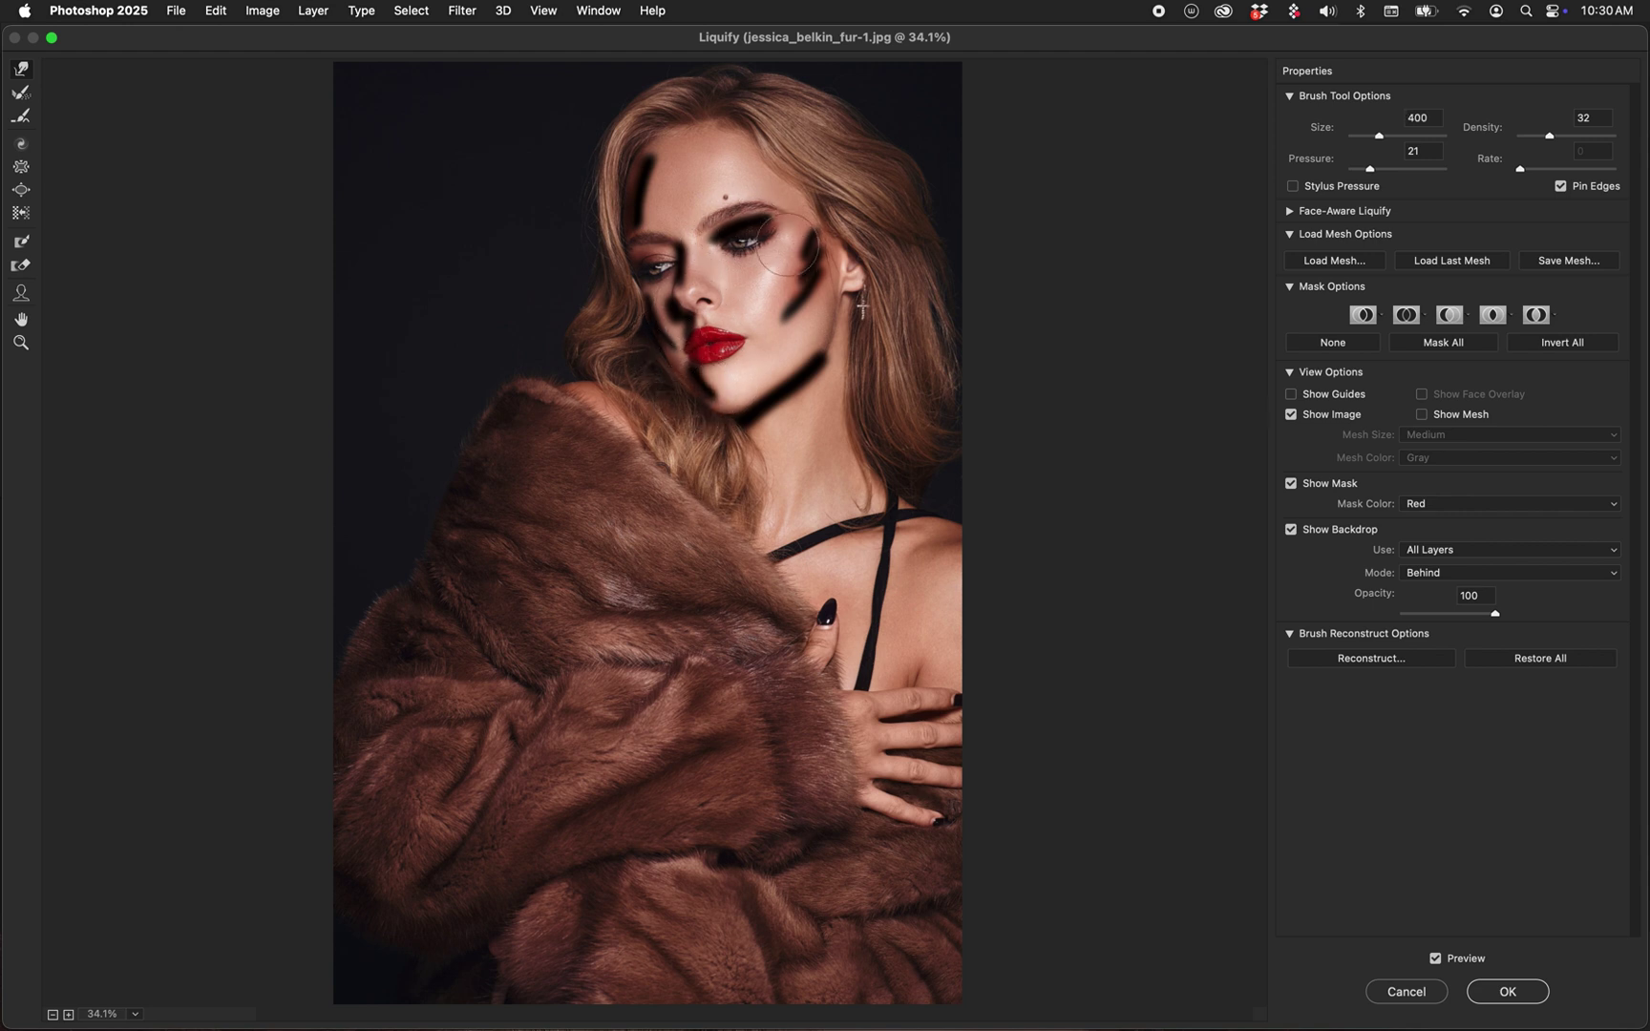
left_click(1506, 989)
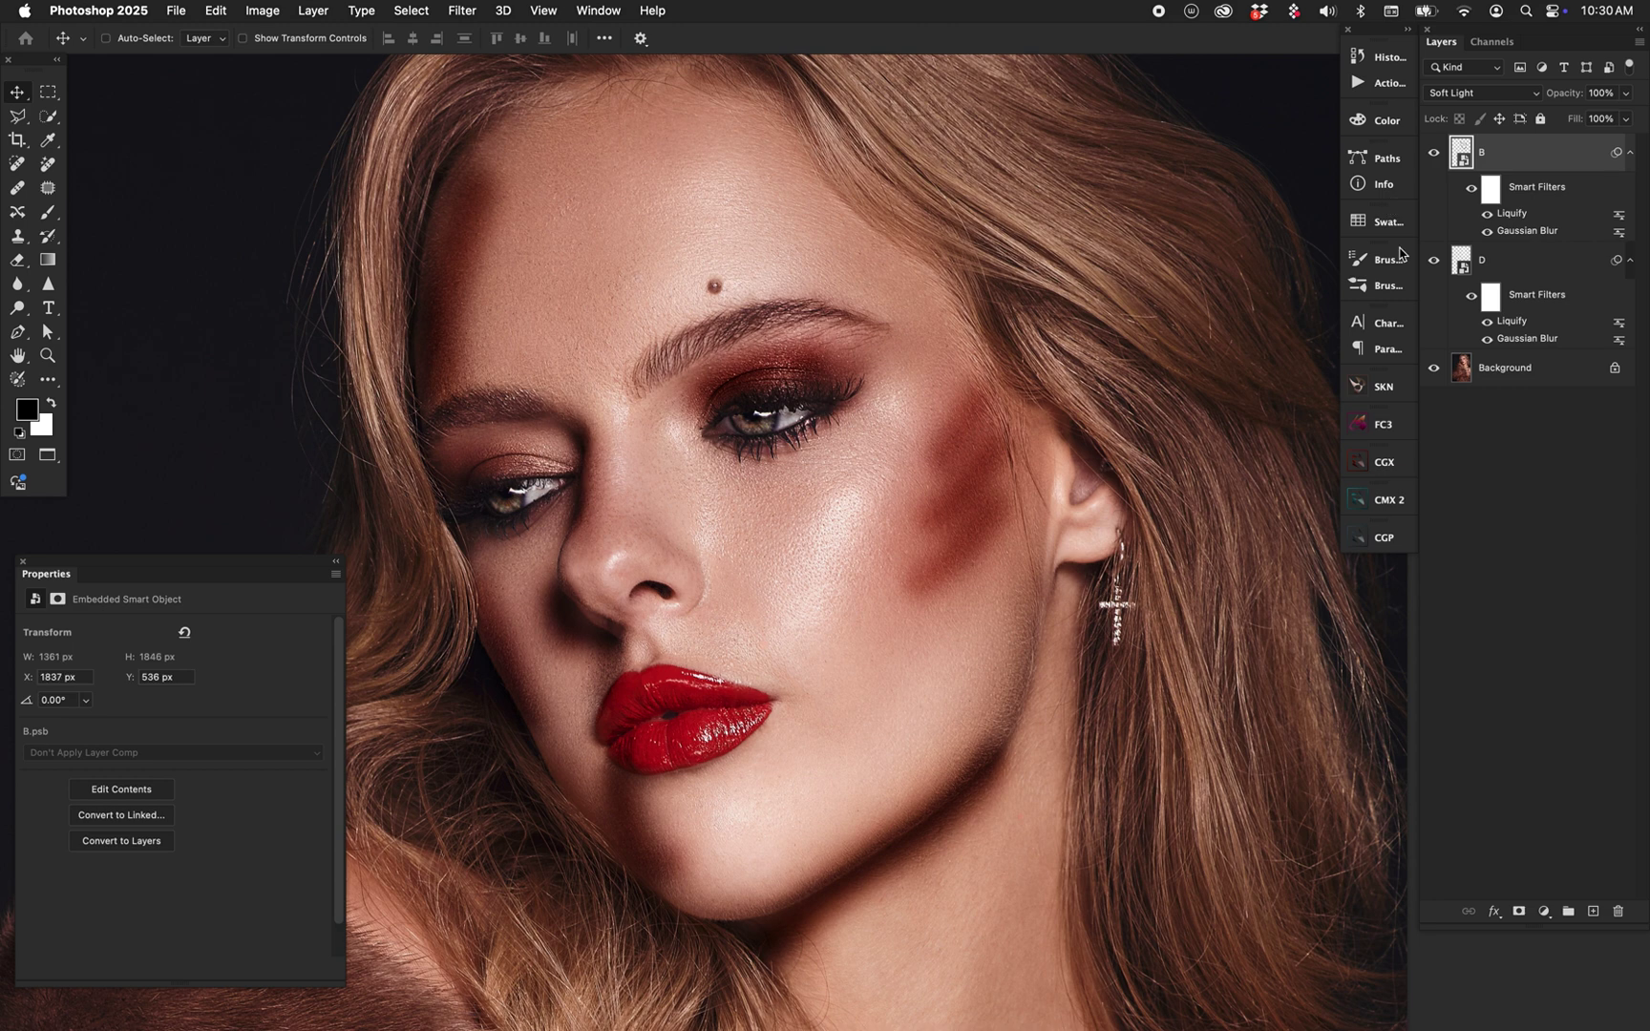
double_click(1528, 232)
Step: Apply a 70 px blur to layer B and set layer D's opacity to 75%
type("70")
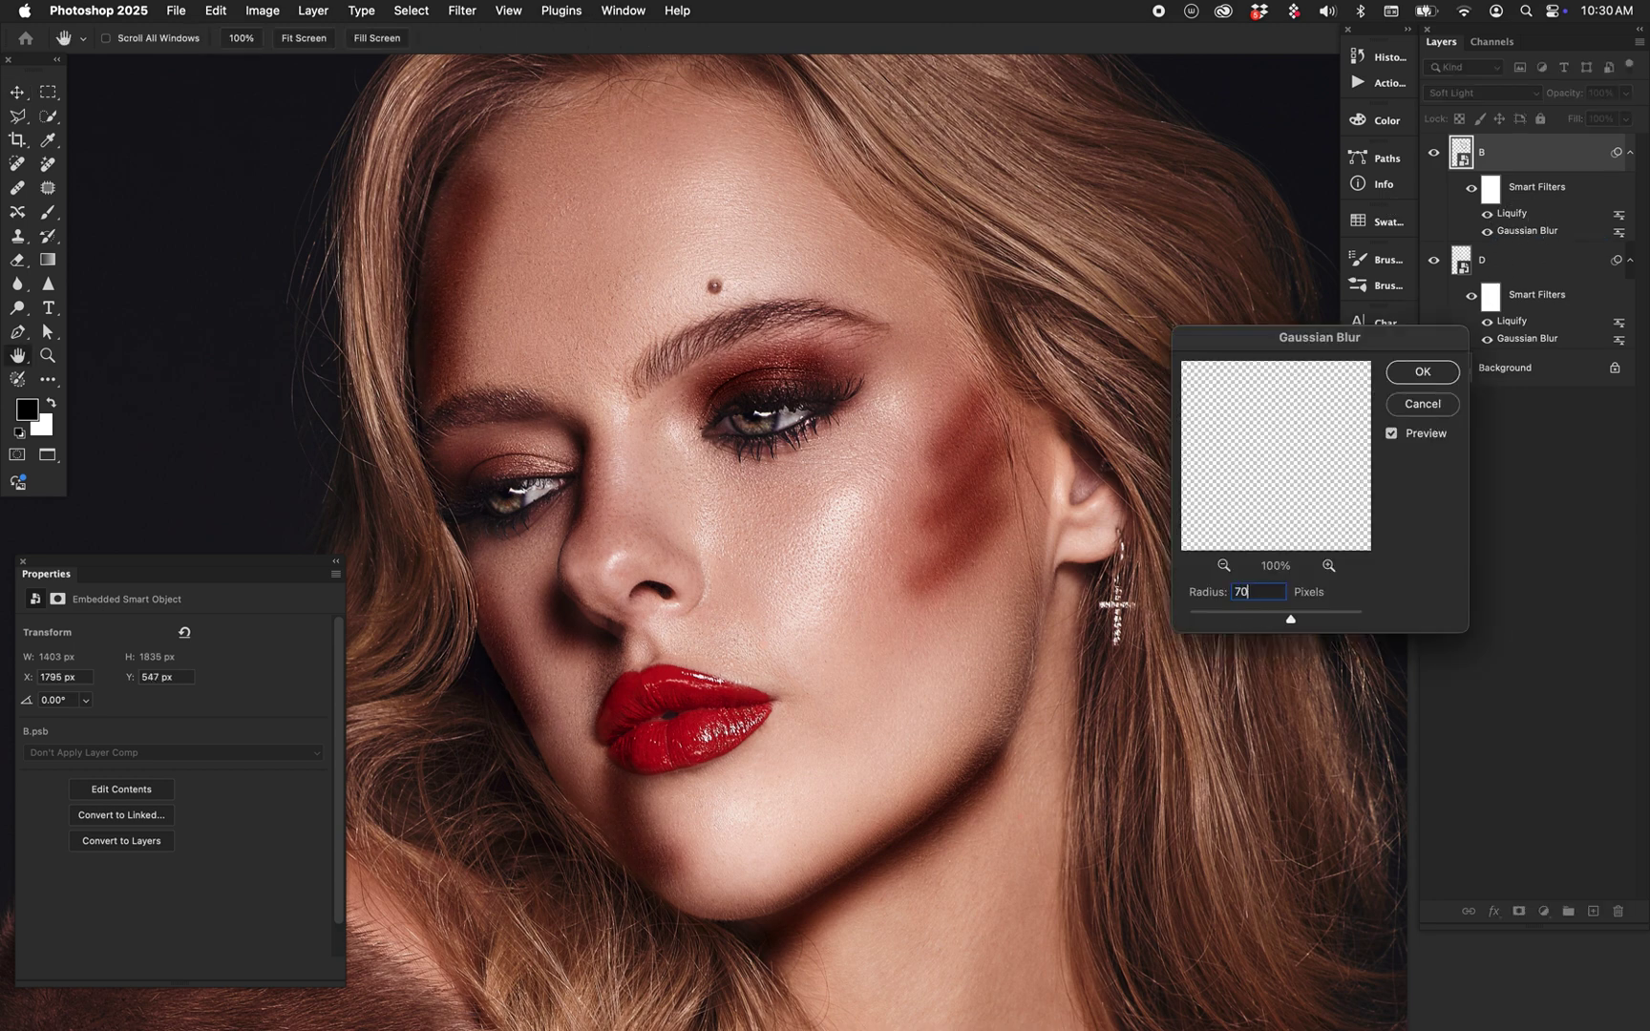
left_click(1440, 378)
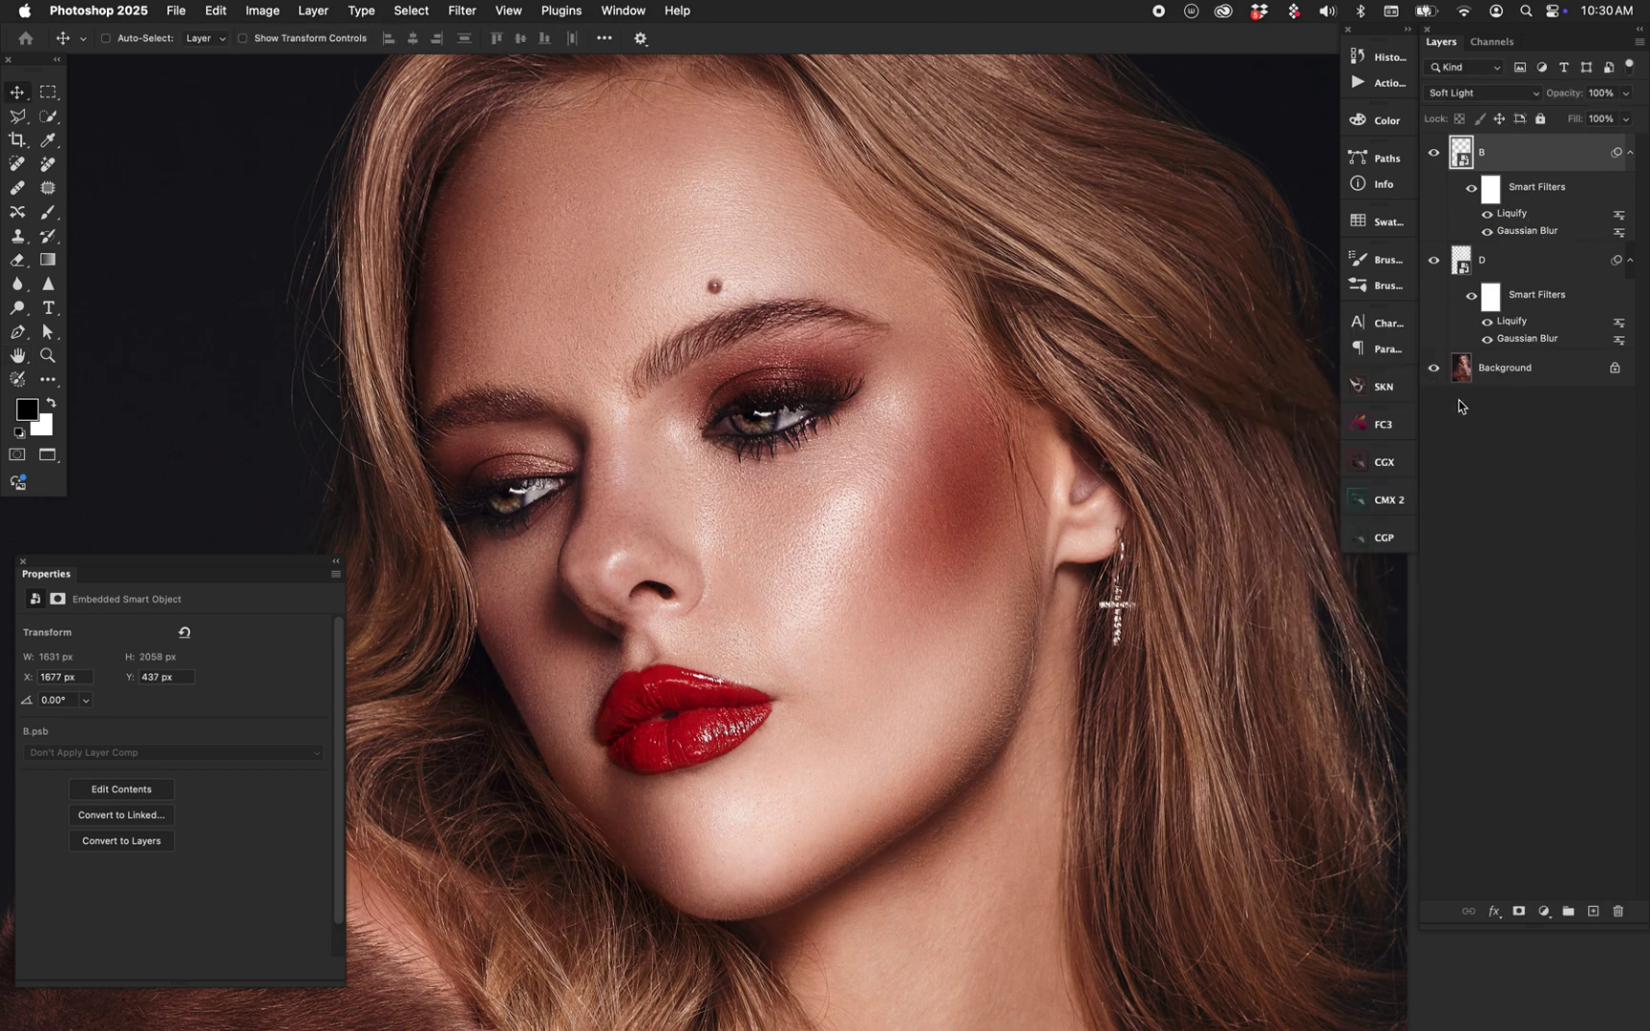
left_click(1552, 270)
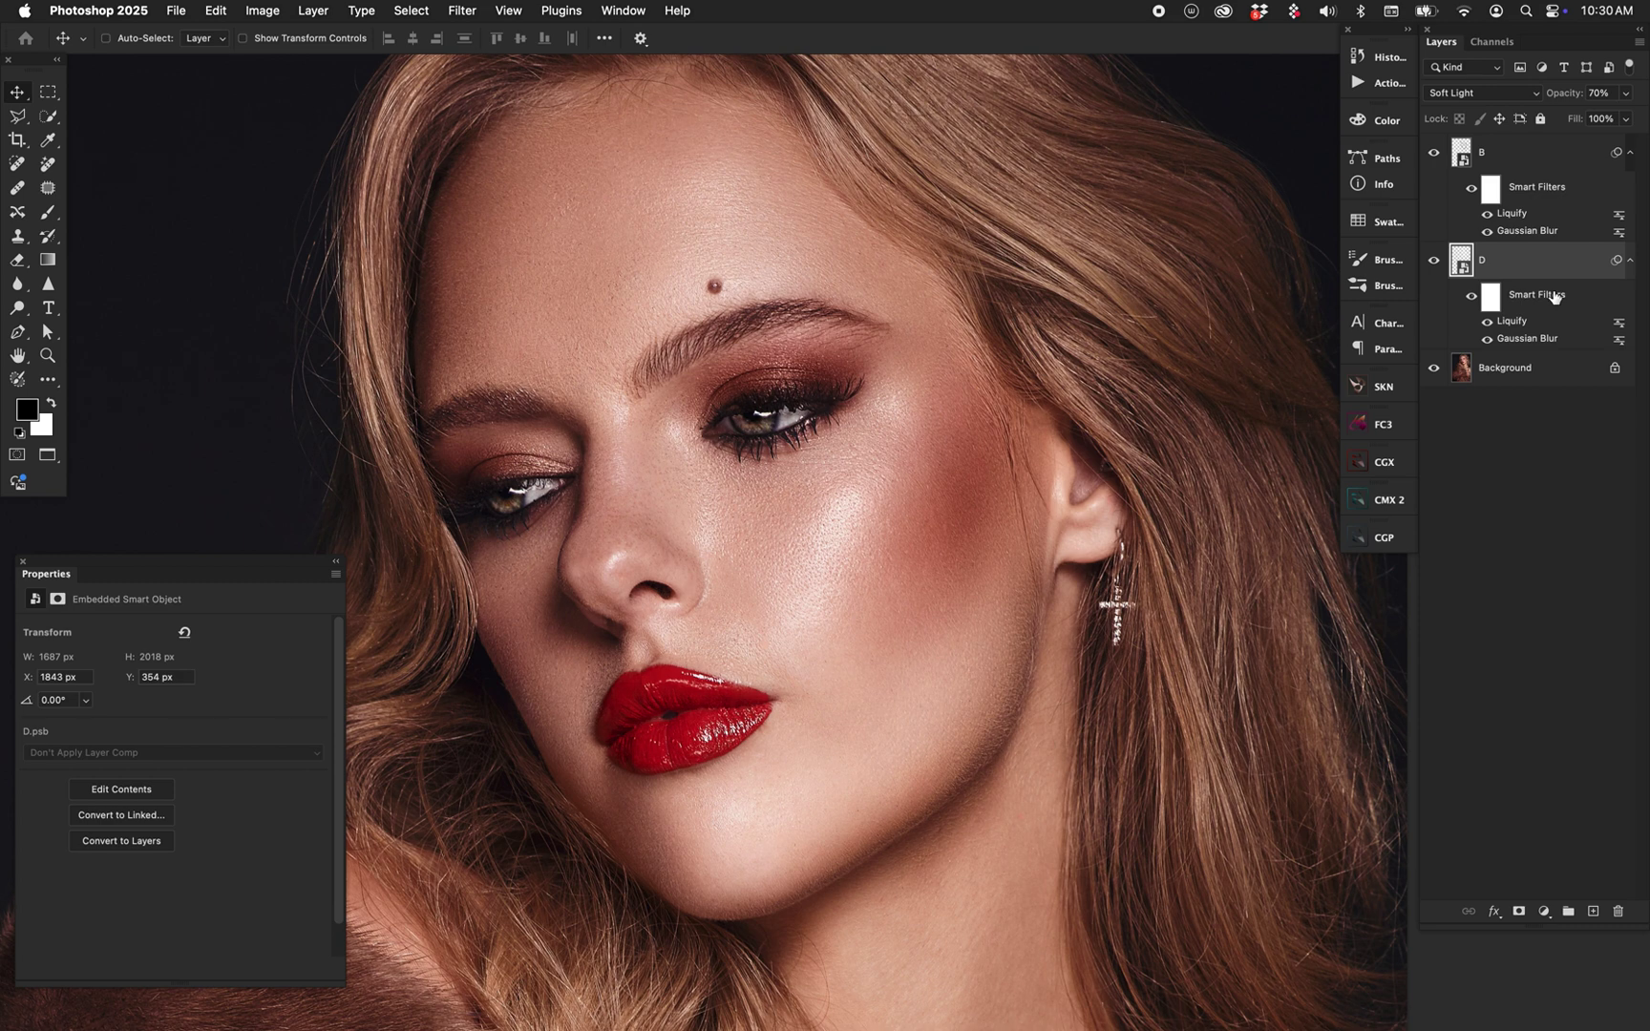
key("7")
Step: Compare the portrait by hiding and re-showing layers D and B in turn
left_click(1517, 165)
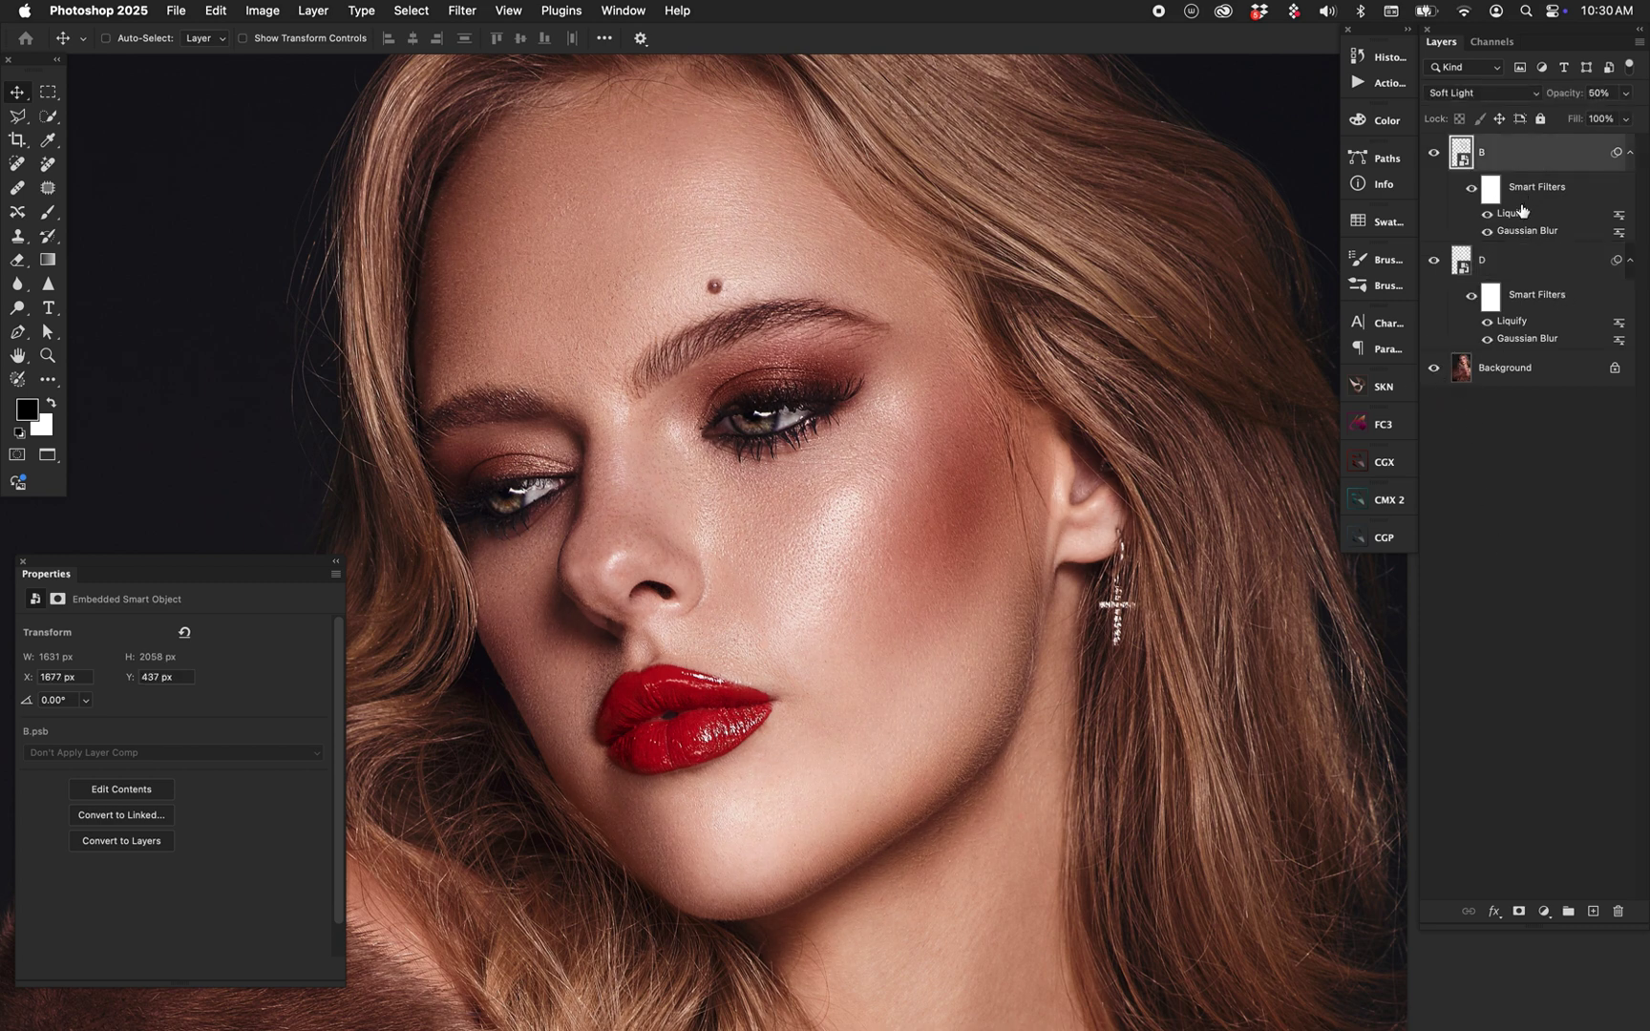
left_click(1510, 268)
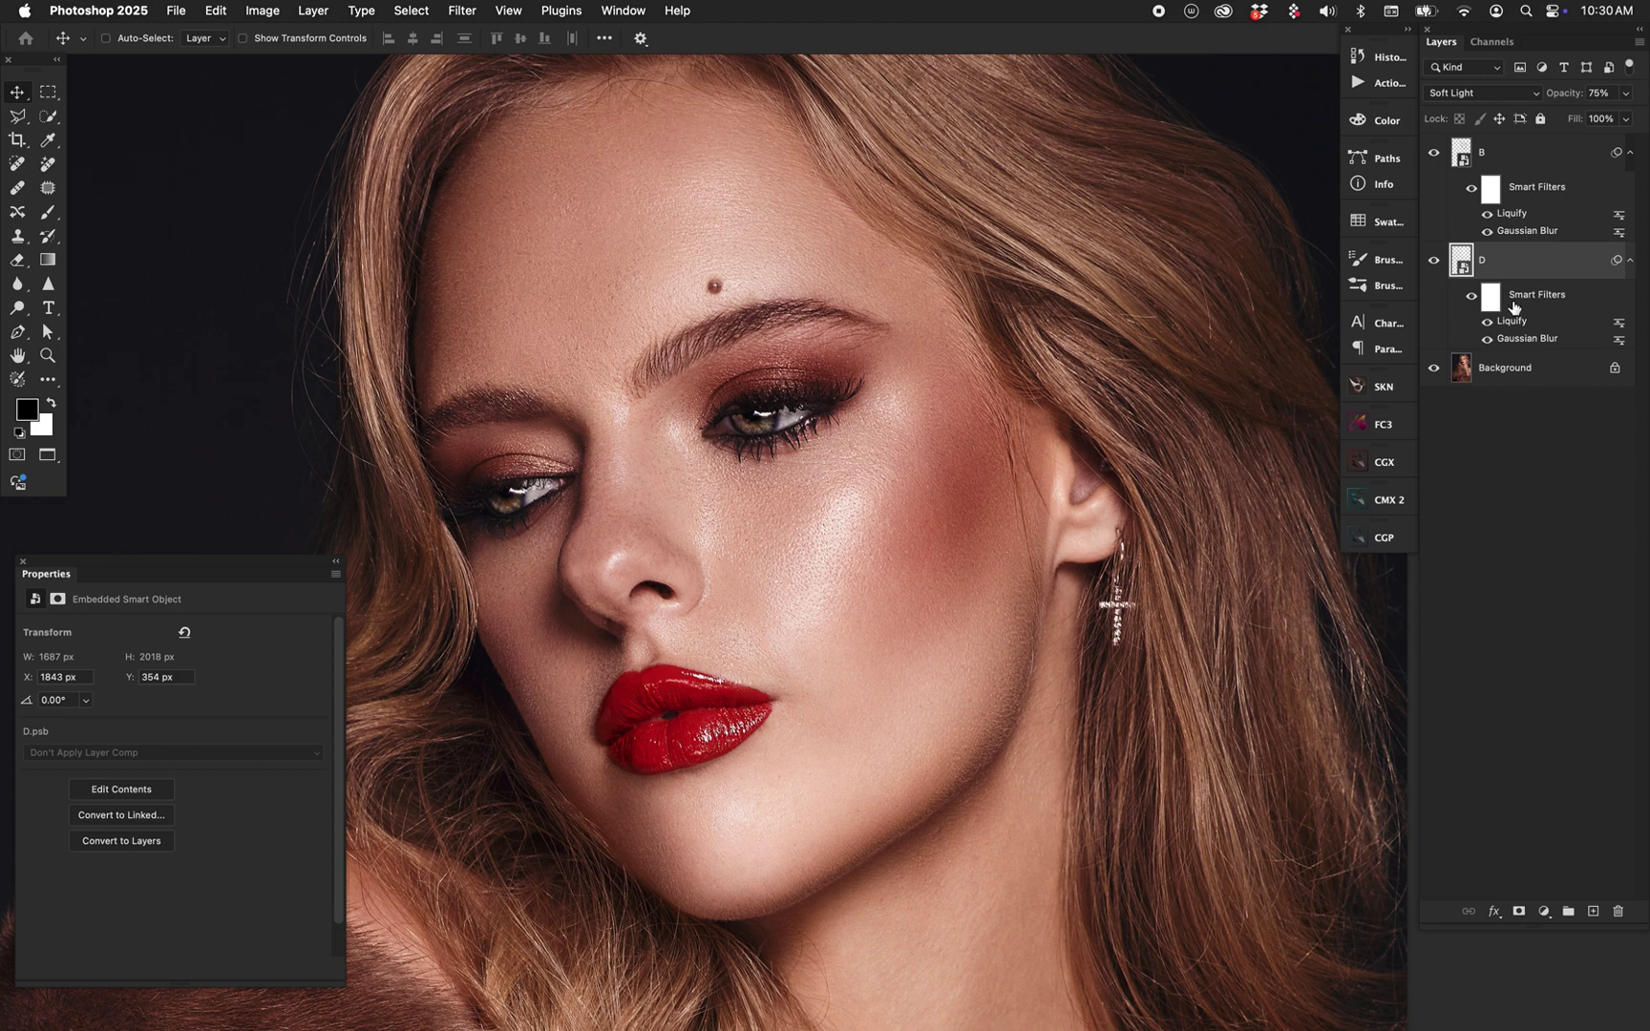
left_click(1433, 260)
left_click(1433, 260)
left_click(1434, 154)
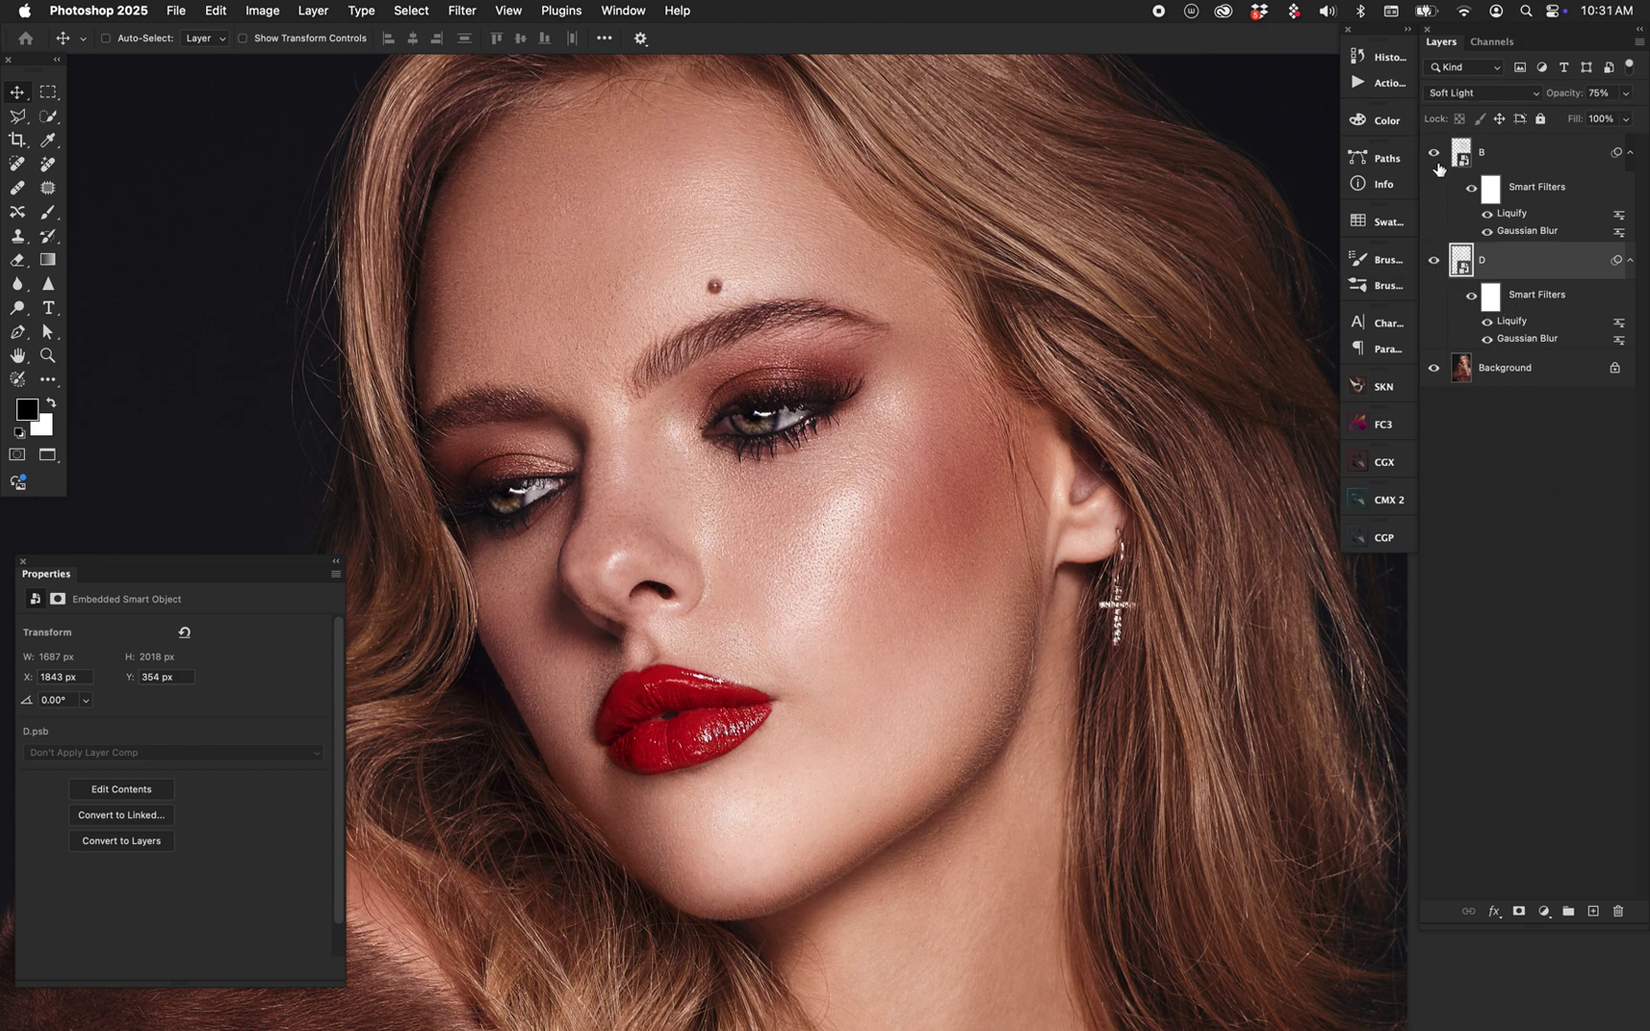
left_click(1434, 155)
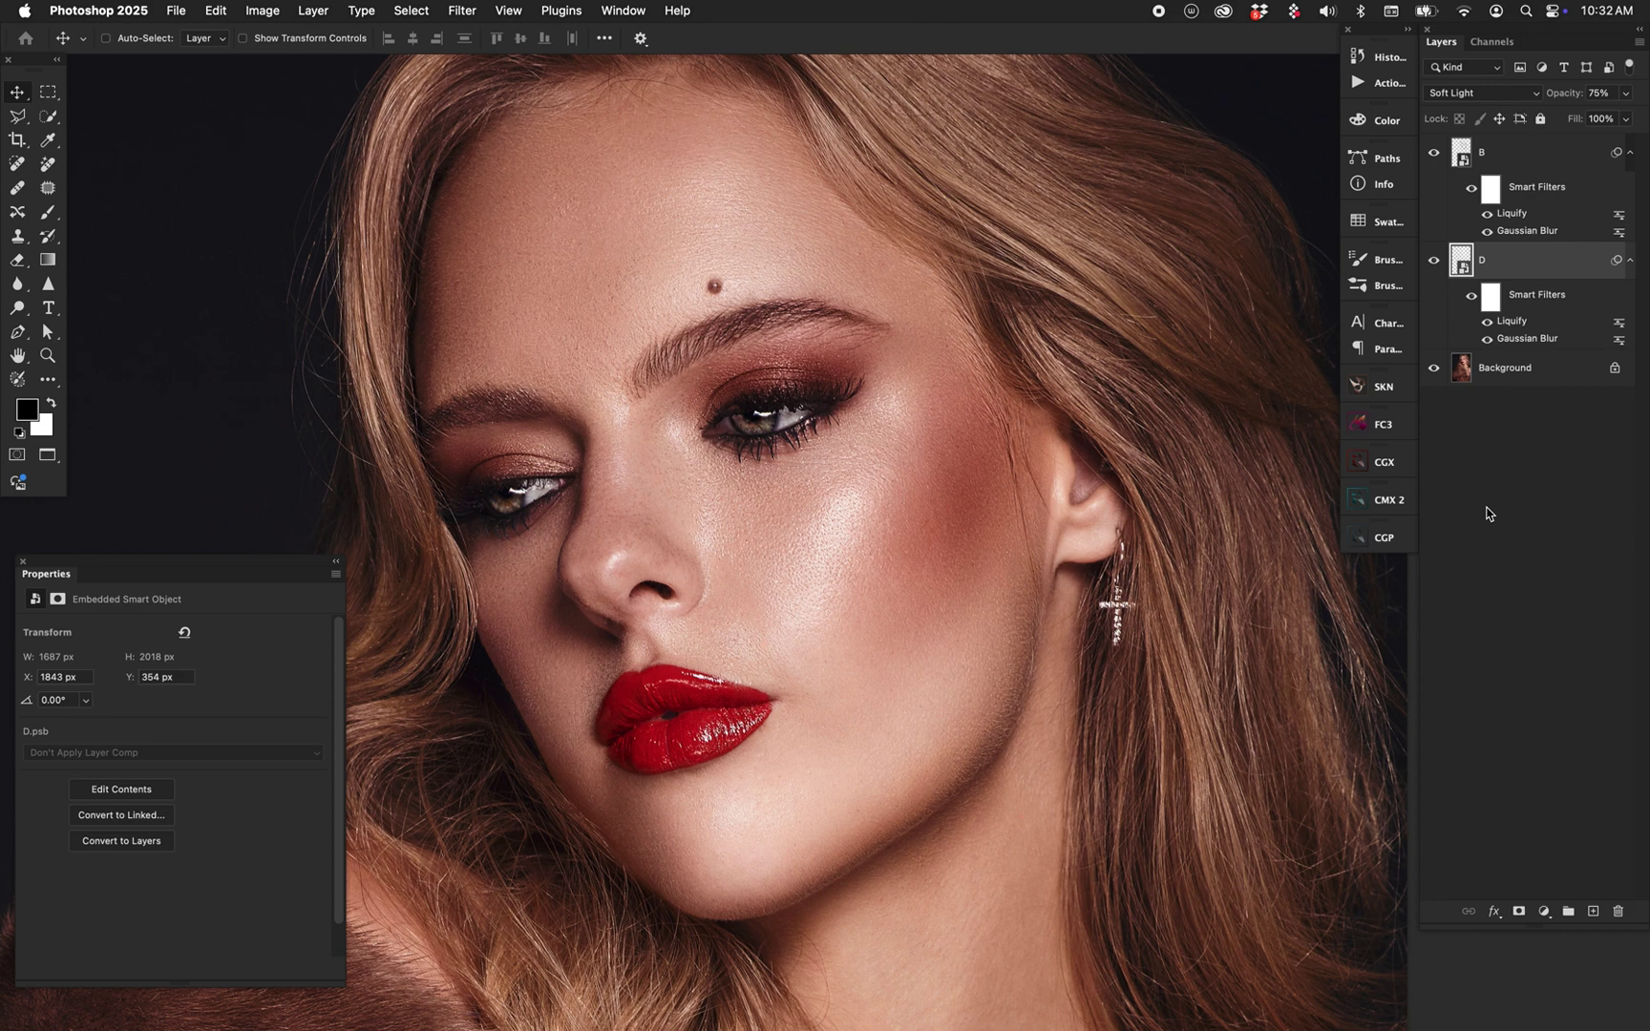
left_click(1384, 386)
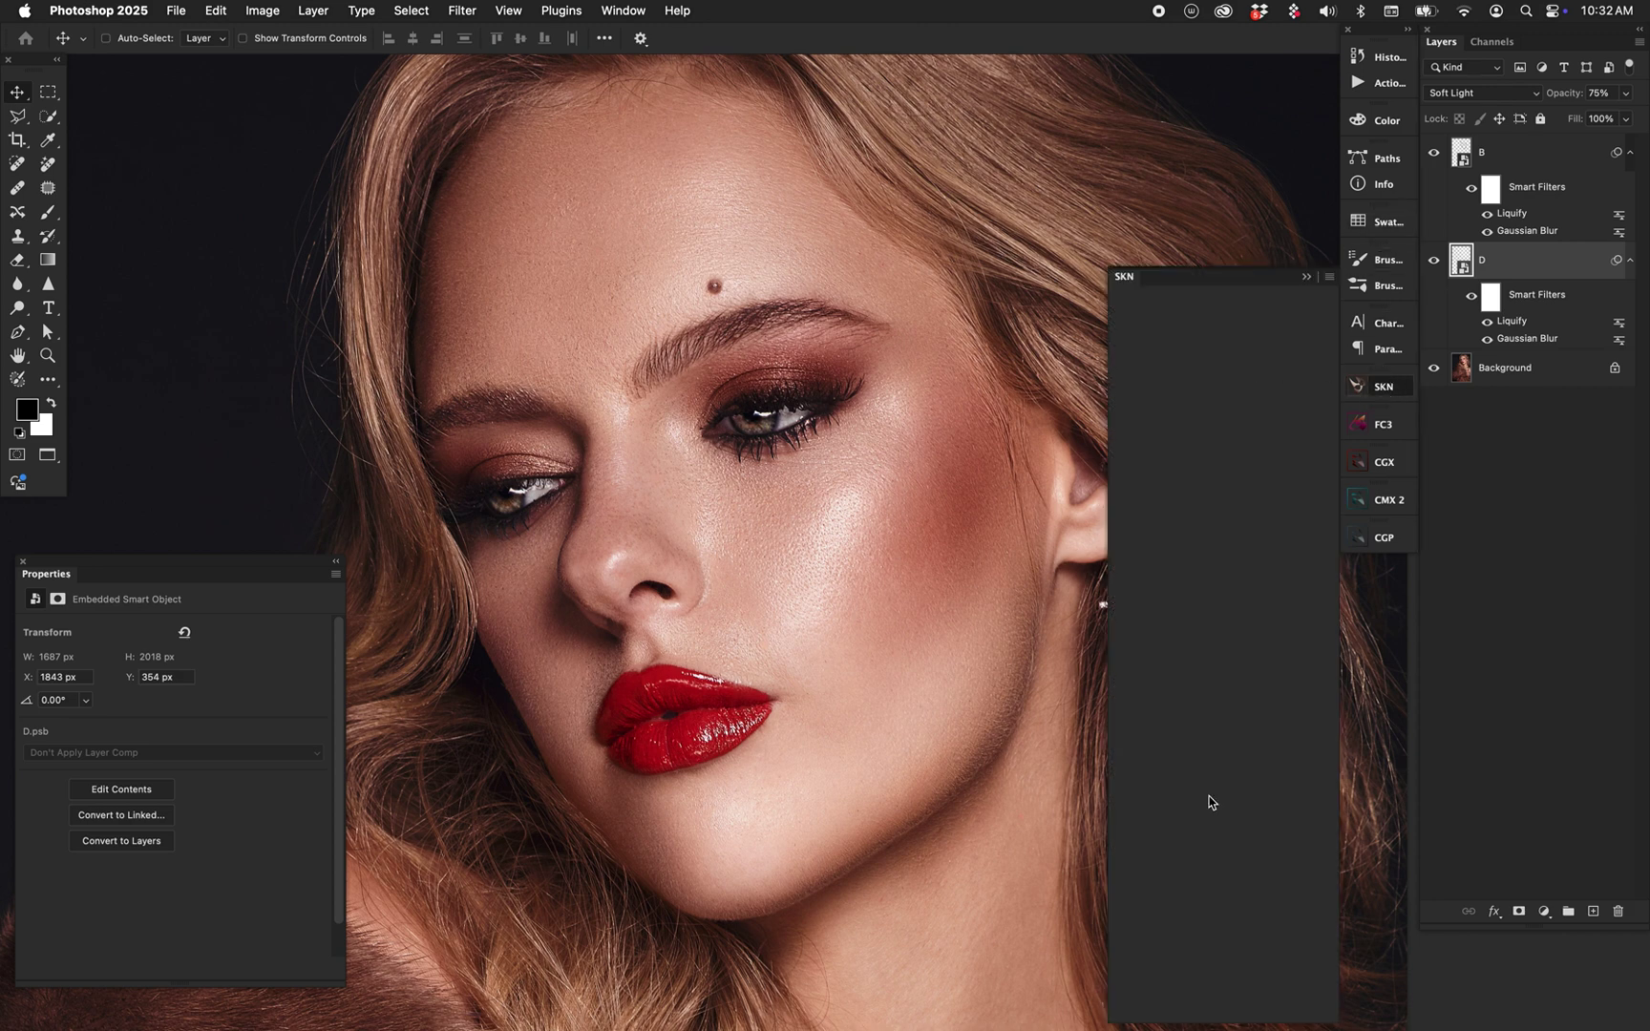
left_click(1647, 757)
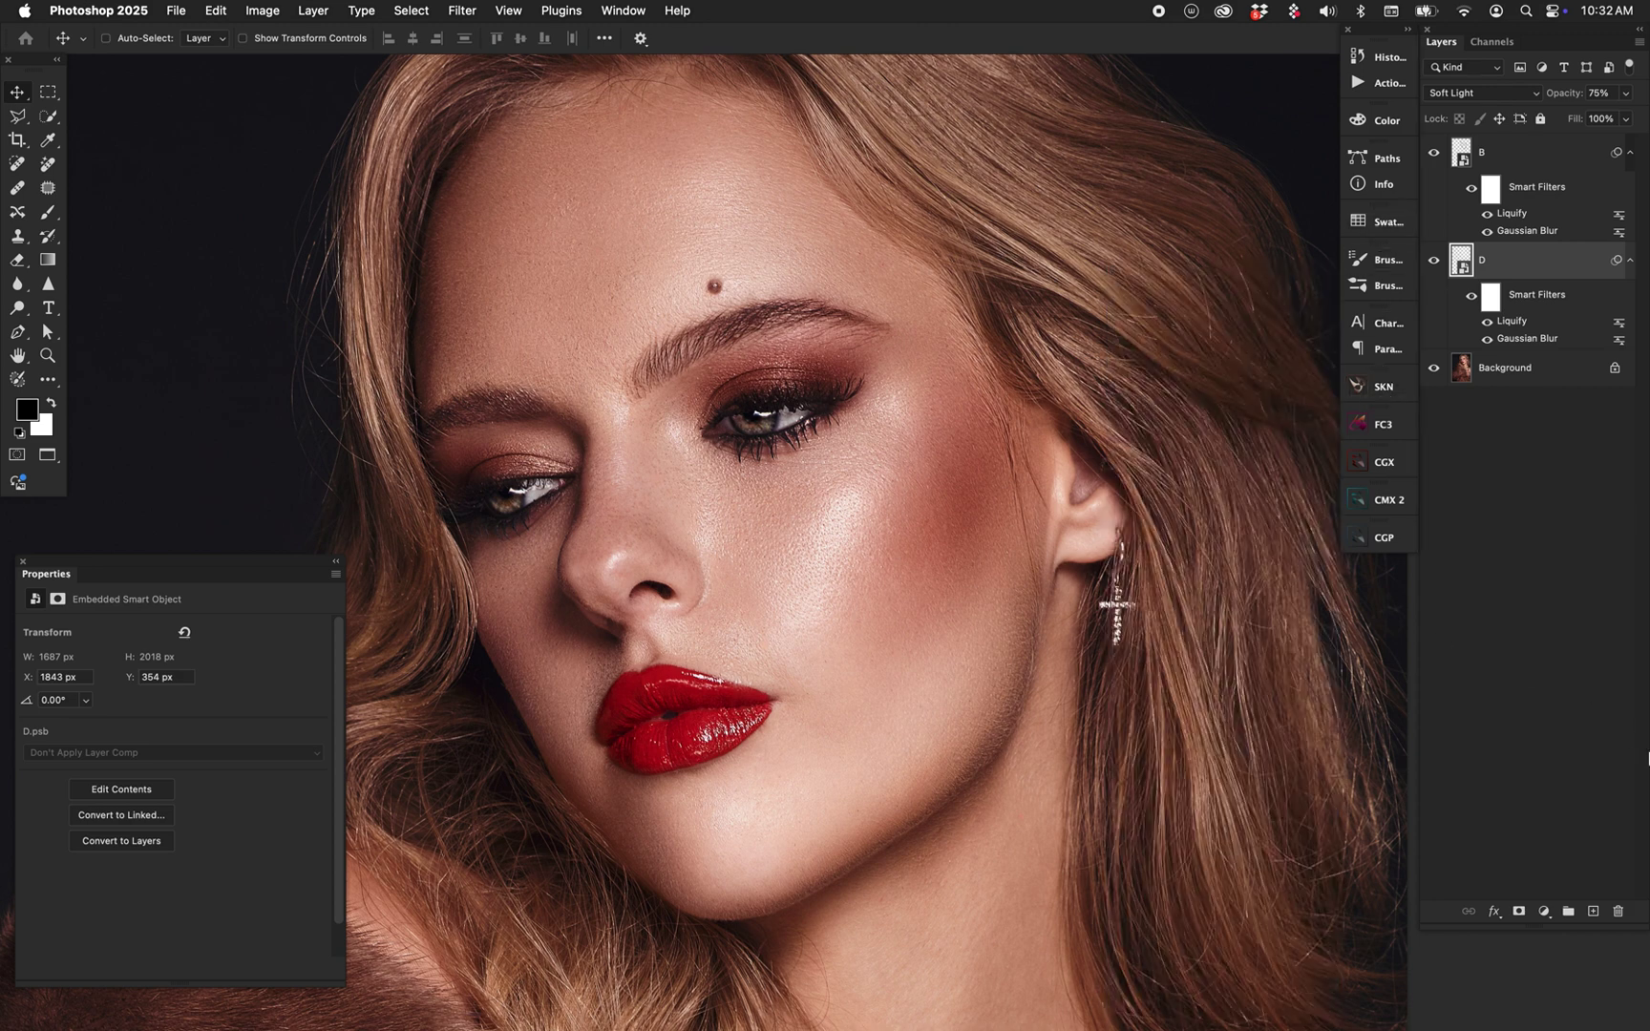